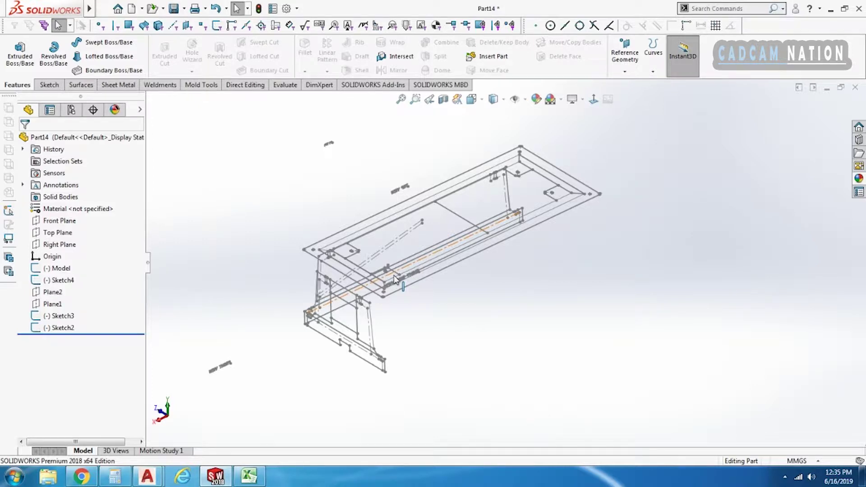
middle_click_drag(438, 349, 564, 234)
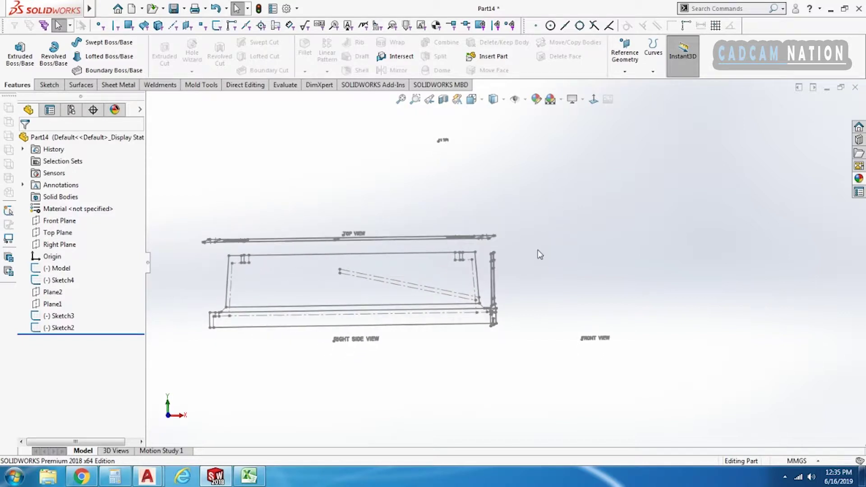
middle_click_drag(492, 278, 512, 411)
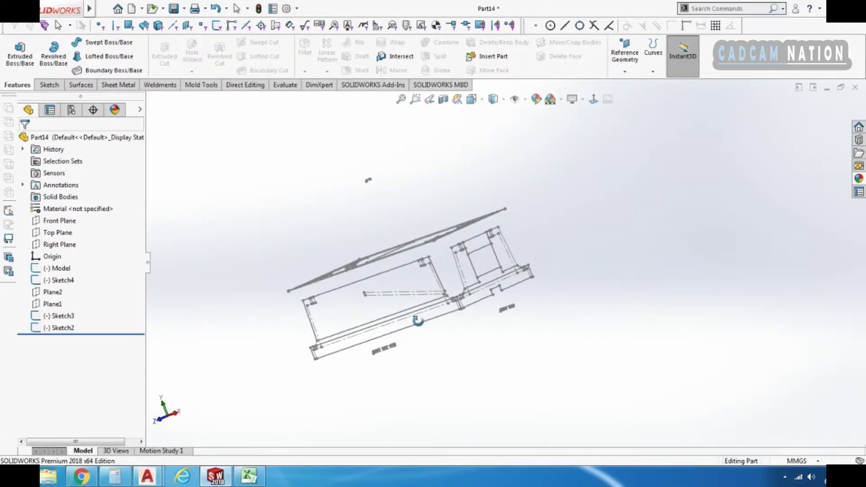
middle_click_drag(280, 343, 323, 460)
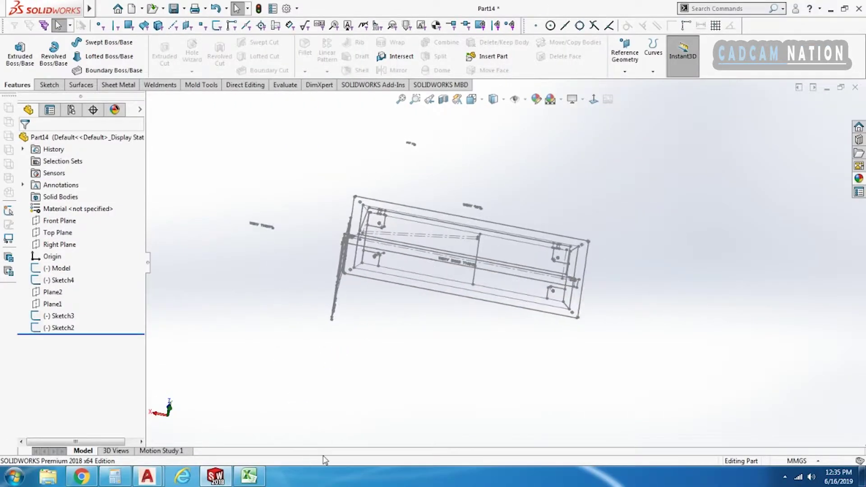
middle_click_drag(399, 266, 461, 243)
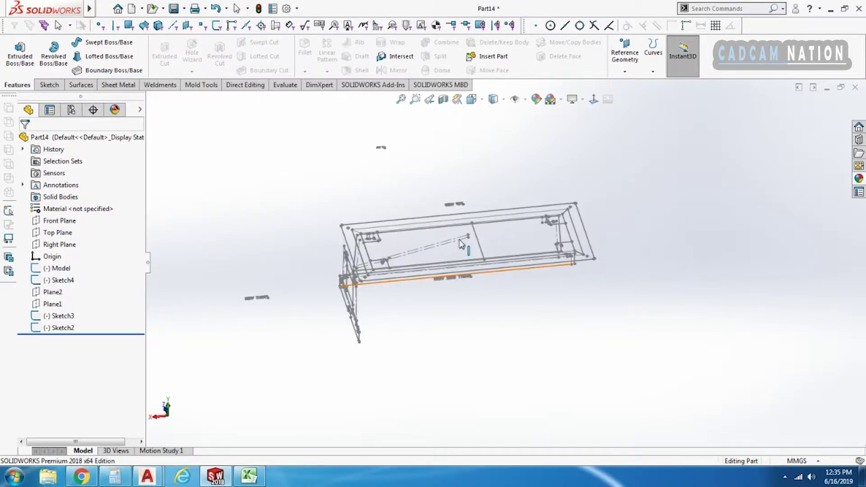
middle_click_drag(408, 333, 444, 285)
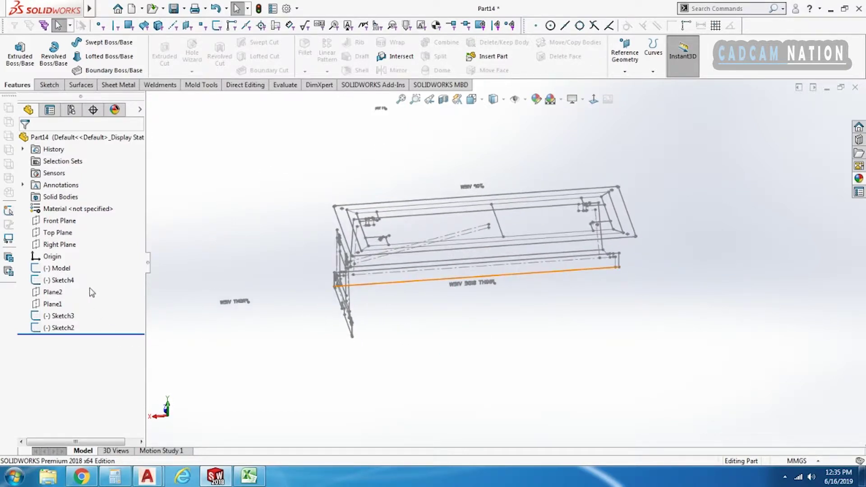
Step: Start a new sketch on the Top Plane and view it face-on near the outline's corner
left_click(63, 237)
middle_click_drag(455, 351, 315, 341)
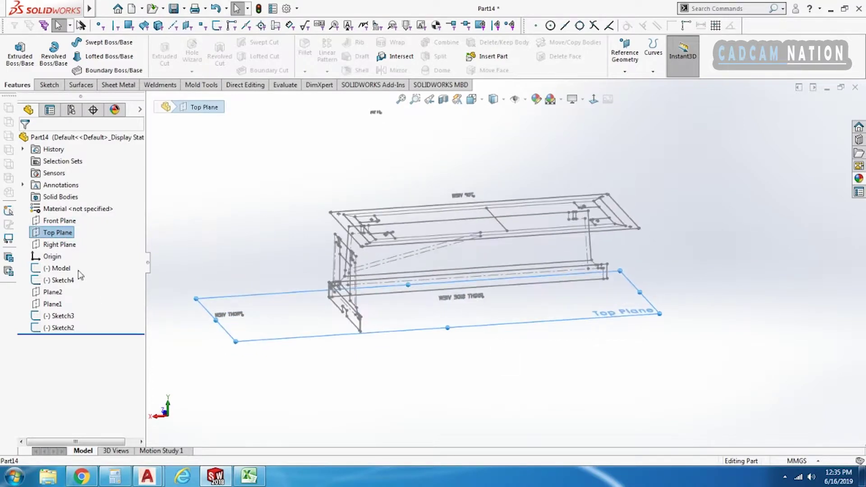
right_click(63, 234)
left_click(72, 215)
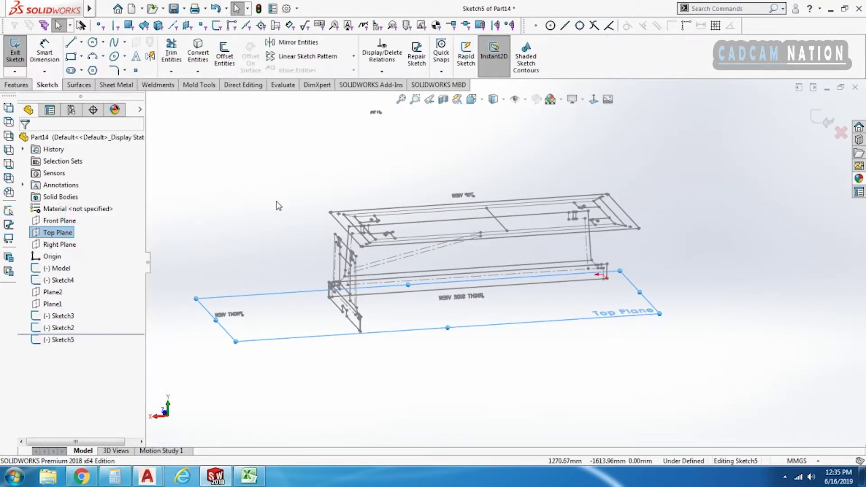
key("ctrl+8")
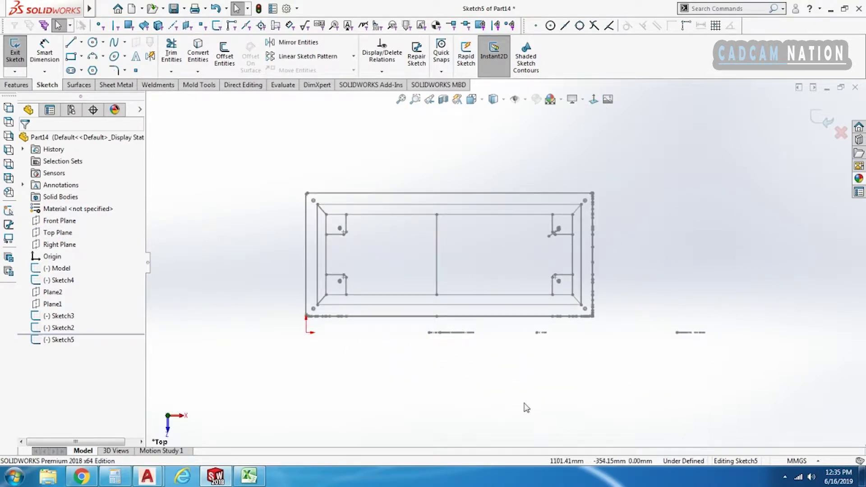
scroll(406, 233, "down", 3)
scroll(254, 175, "down", 2)
scroll(361, 212, "up", 3)
mouse_move(609, 333)
middle_mouse_down()
mouse_move(641, 288)
mouse_move(642, 311)
middle_mouse_up()
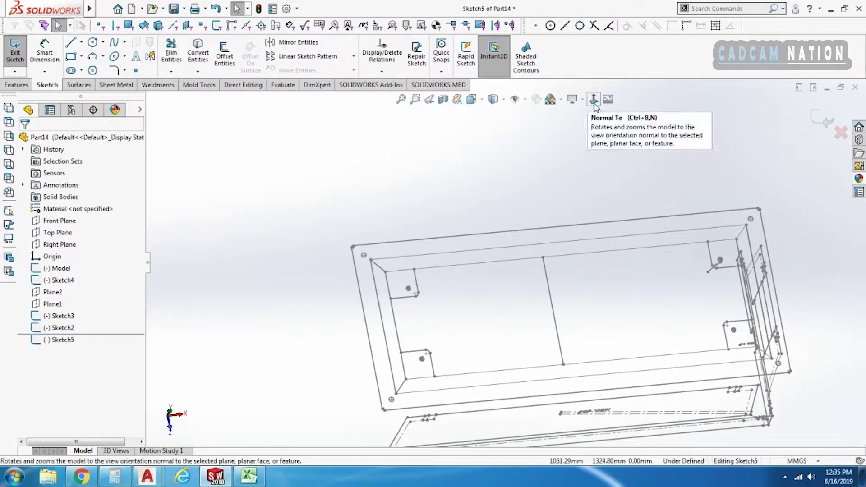
left_click(594, 99)
scroll(303, 190, "down", 5)
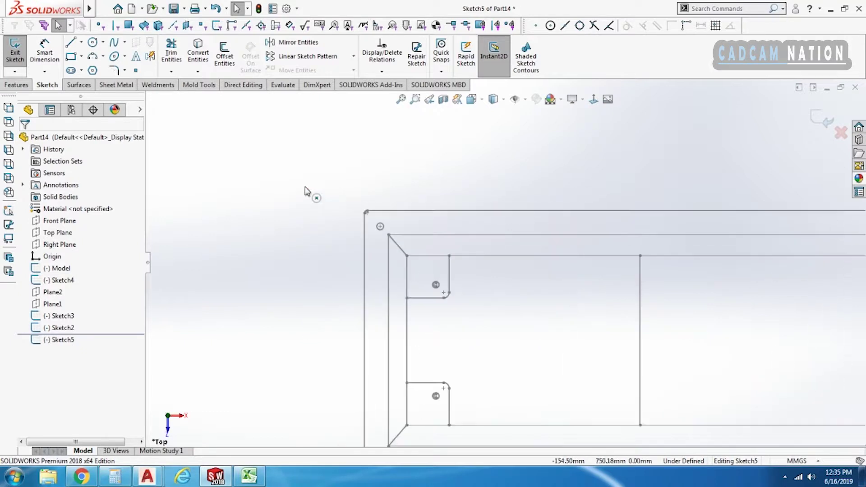
middle_click_drag(480, 289, 427, 240, "ctrl")
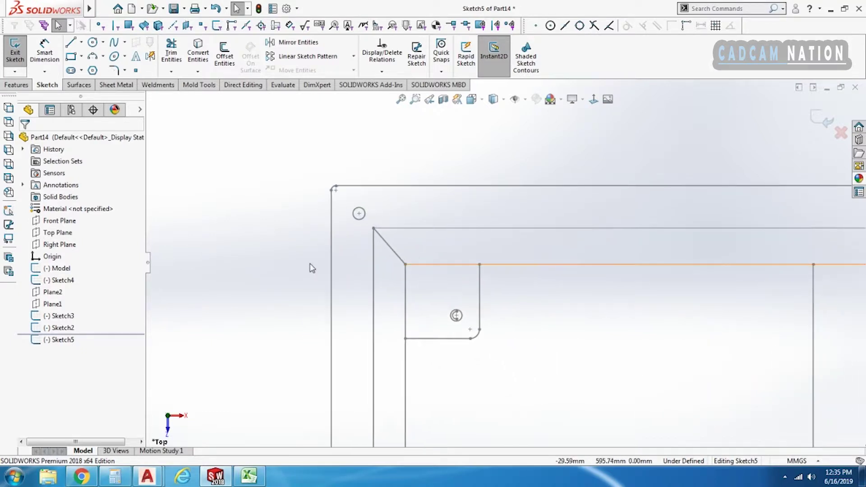
Step: Convert the whole outer outline chain of the top-view sketch into entities of the new sketch
right_click(331, 243)
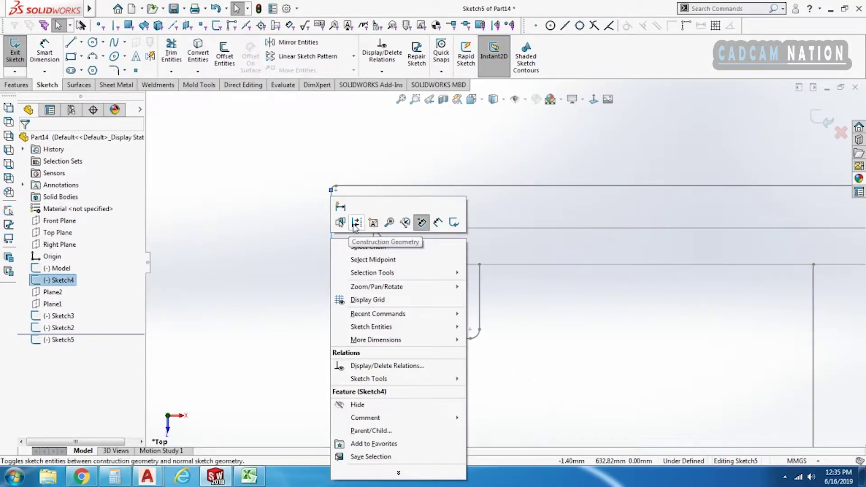
left_click(373, 246)
scroll(391, 278, "up", 4)
scroll(764, 381, "down", 1)
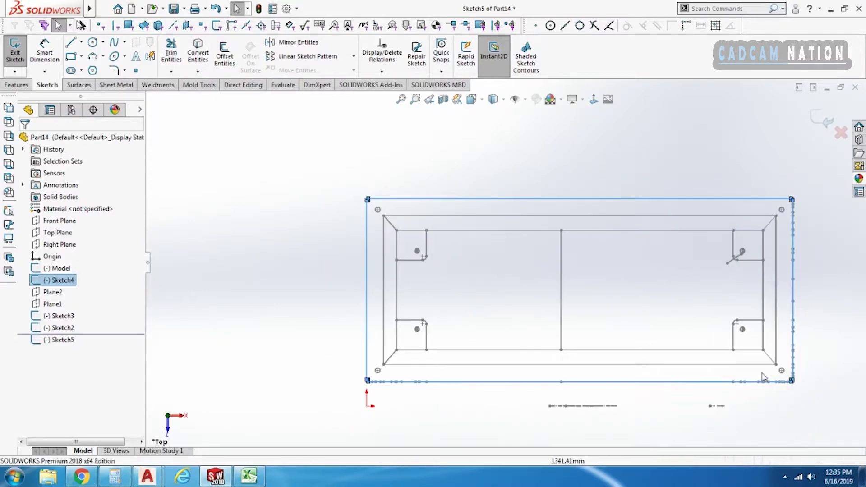
left_click(200, 47)
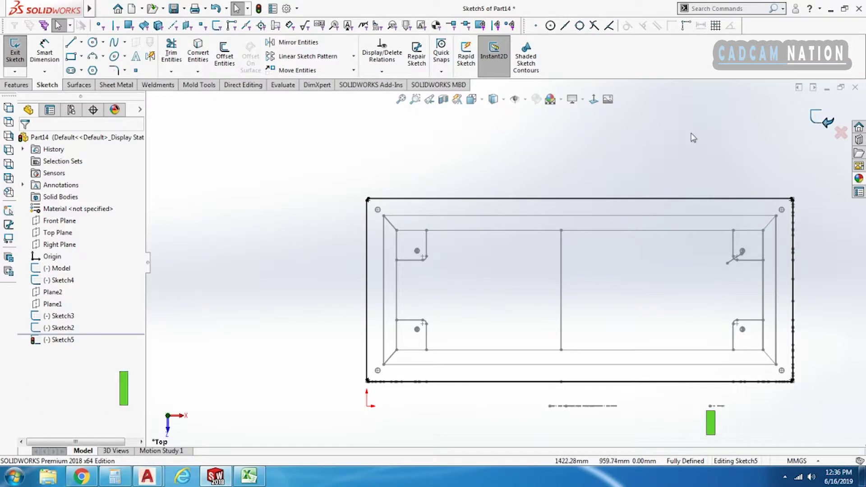
Step: Undo the converted outline and discard the new Top Plane sketch
key("ctrl+z")
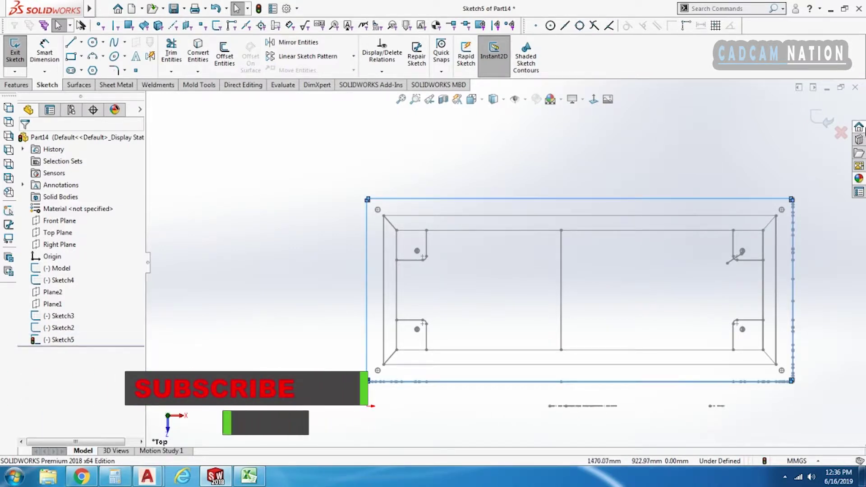
left_click(735, 135)
left_click(816, 121)
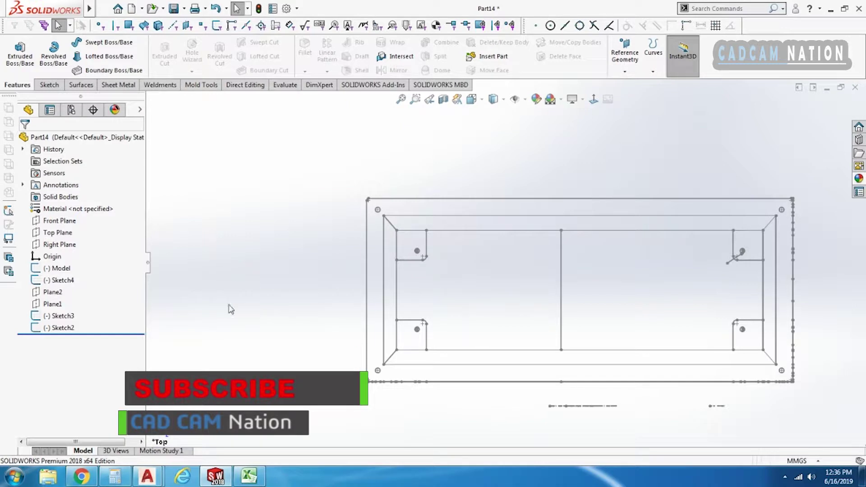
Step: Set the sketch colour of the top-view sketch, Sketch4, to pink (RGB 255, 47, 131)
middle_click_drag(618, 311, 599, 191)
middle_click_drag(562, 246, 554, 242, "ctrl")
scroll(543, 283, "up", 3)
scroll(638, 359, "down", 3)
middle_click_drag(541, 327, 577, 330)
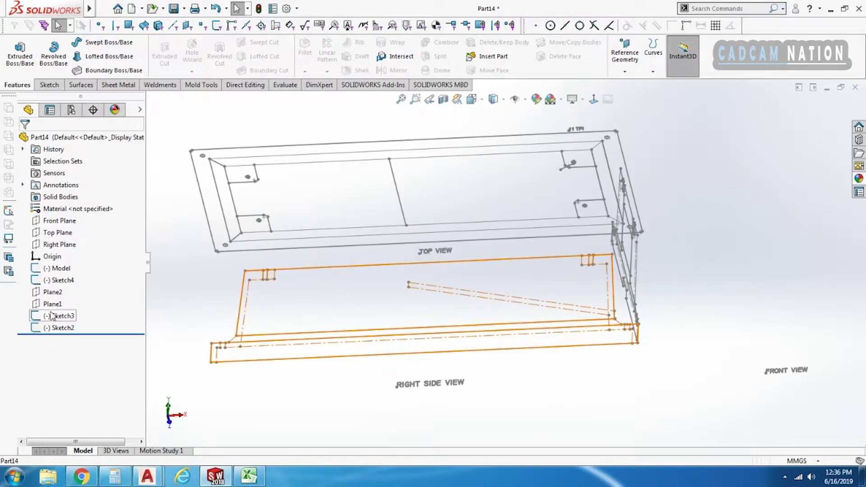
left_click(56, 280)
right_click(56, 280)
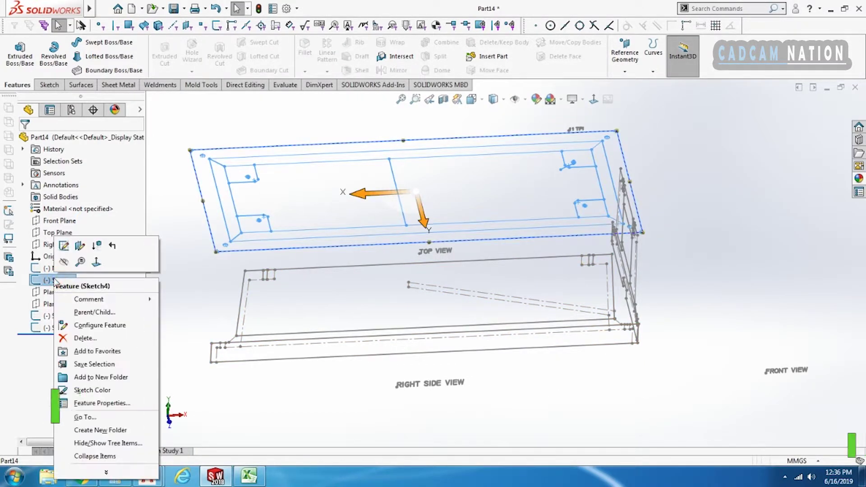
left_click(115, 387)
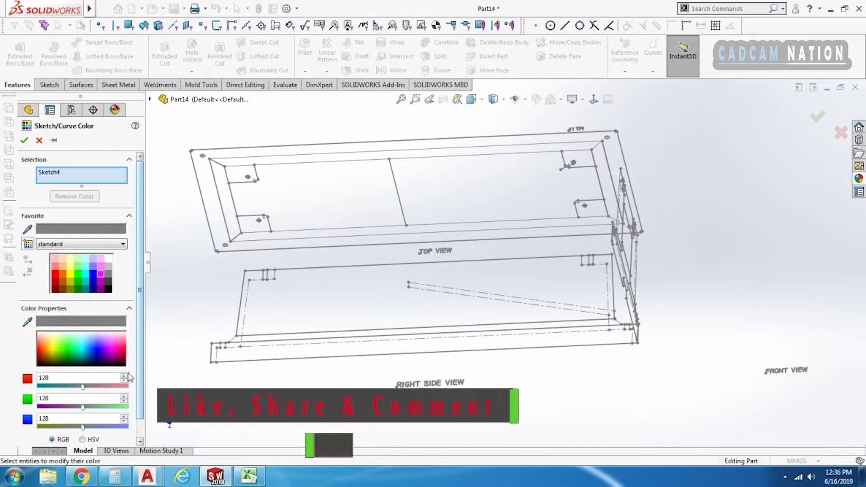
left_click(100, 274)
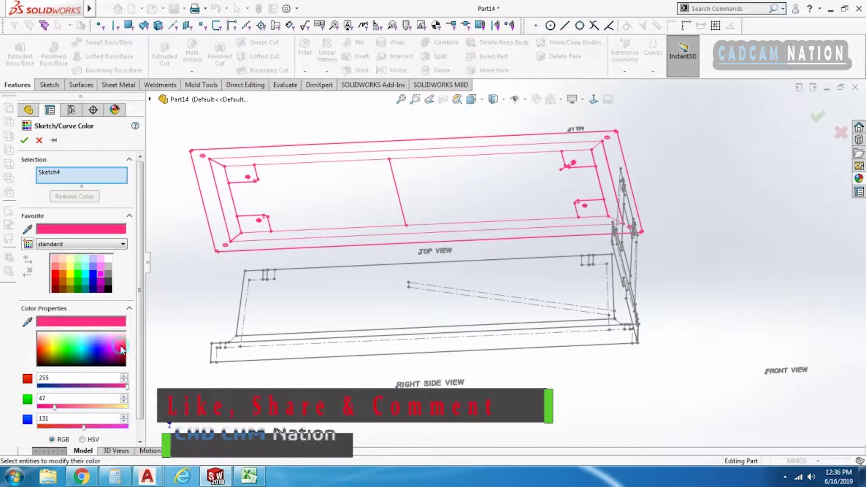
left_click(24, 140)
Step: Set the sketch colour of the right-side-view sketch, Sketch3, to turquoise (RGB 0, 215, 183)
scroll(580, 358, "up", 3)
mouse_move(582, 356)
middle_mouse_down()
mouse_move(552, 344)
mouse_move(558, 303)
middle_mouse_up()
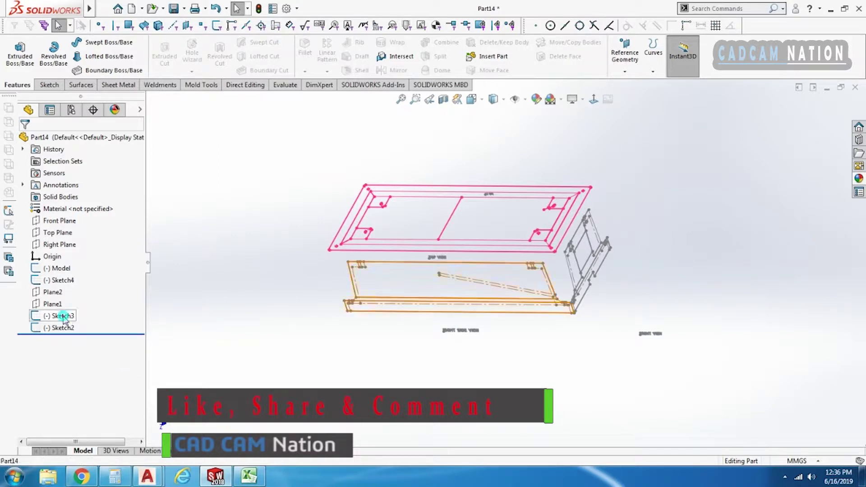
left_click(64, 318)
right_click(66, 317)
left_click(107, 396)
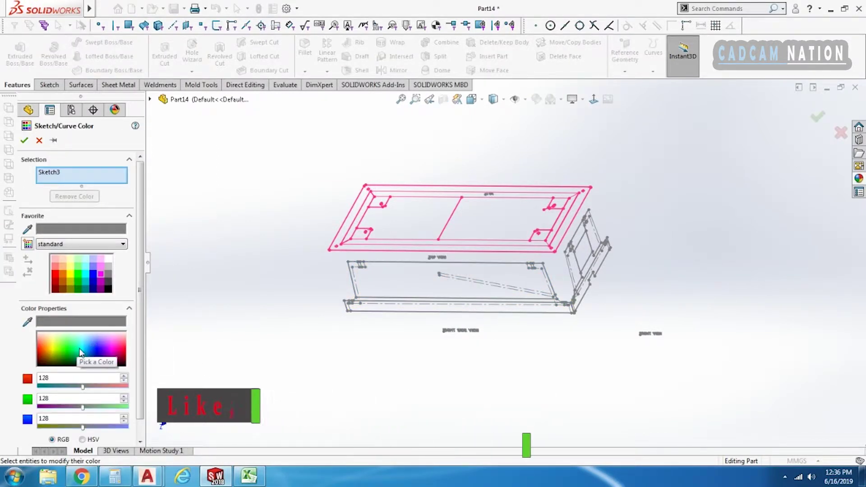
left_click(60, 348)
left_click(55, 347)
left_click(79, 351)
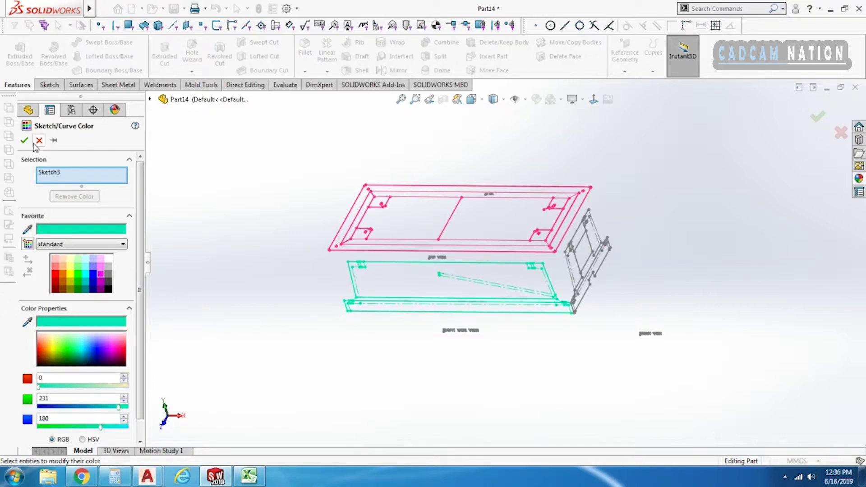
left_click(77, 352)
left_click(80, 350)
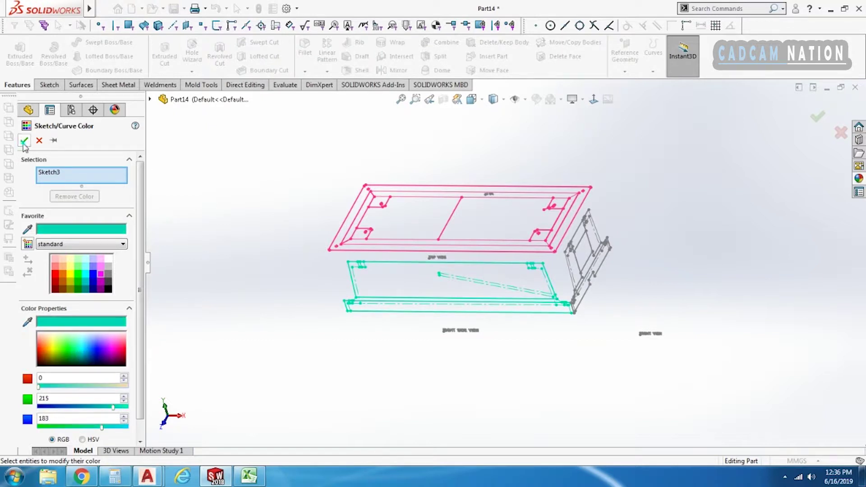
left_click(25, 141)
Step: Set the sketch colour of the front-view sketch, Sketch2, to purple (RGB 118, 0, 255)
left_click(63, 328)
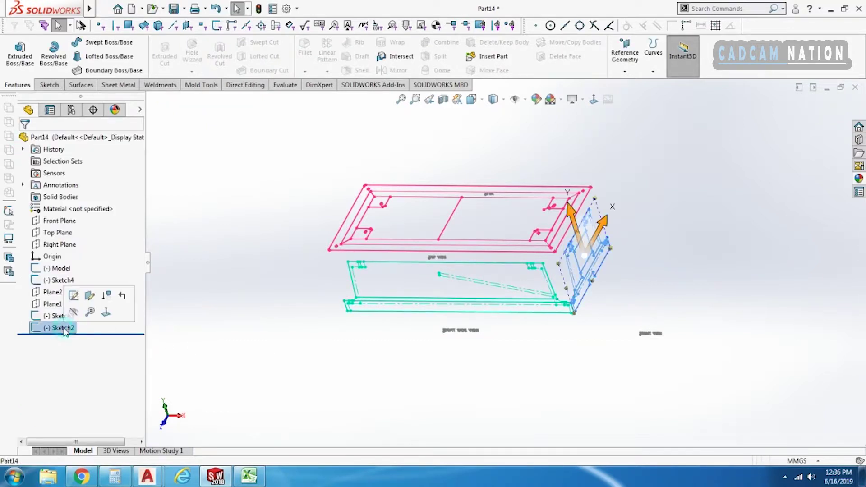
right_click(61, 328)
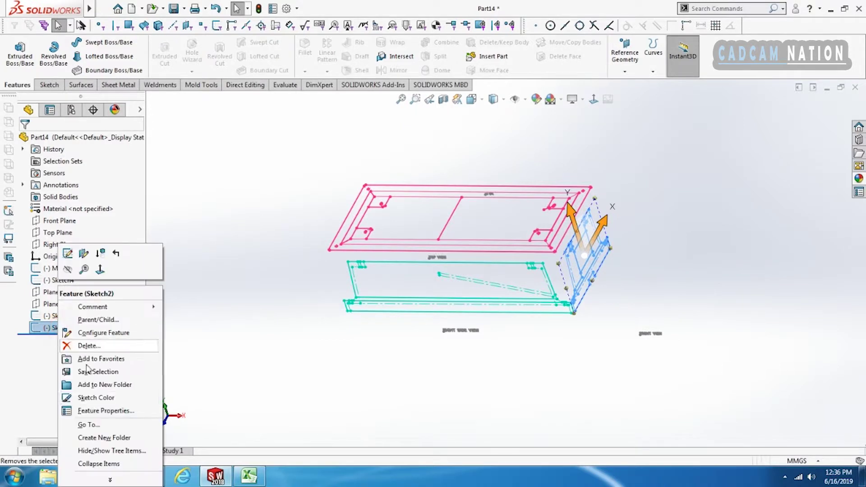
left_click(95, 397)
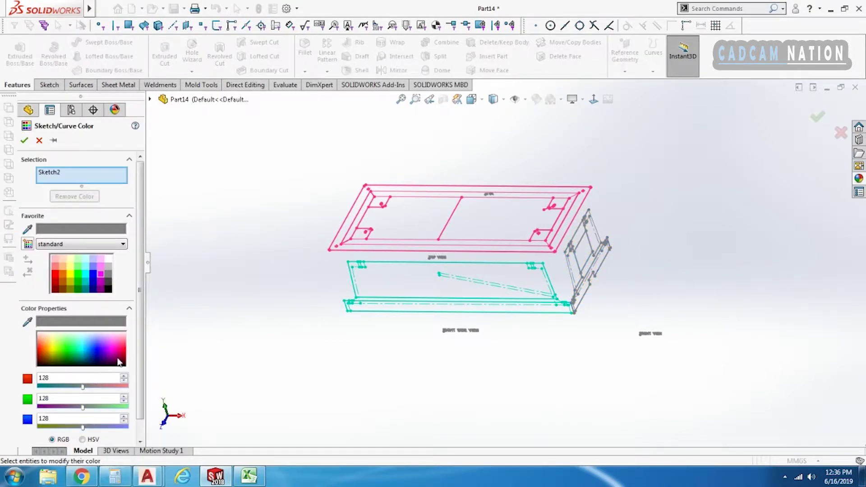
left_click(104, 353)
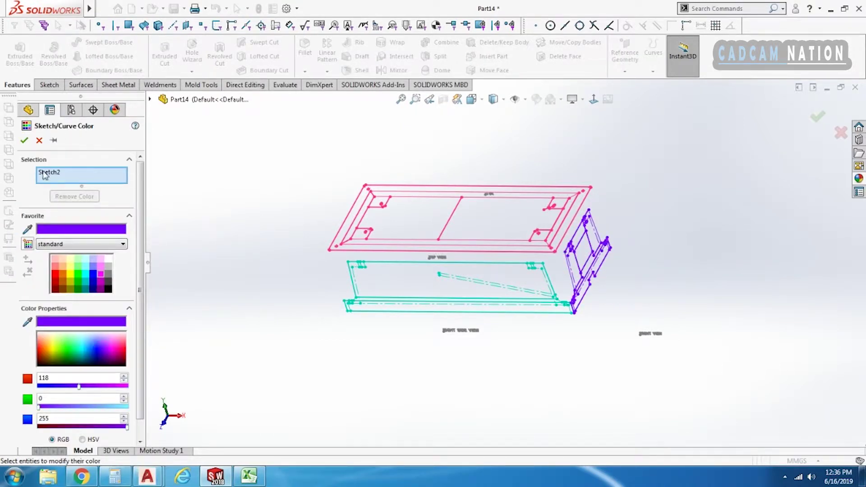
left_click(25, 141)
Step: Delete the Model sketch that holds the view label texts
mouse_move(551, 344)
middle_mouse_down()
mouse_move(588, 329)
mouse_move(583, 279)
middle_mouse_up()
scroll(598, 316, "down", 3)
left_click(709, 337)
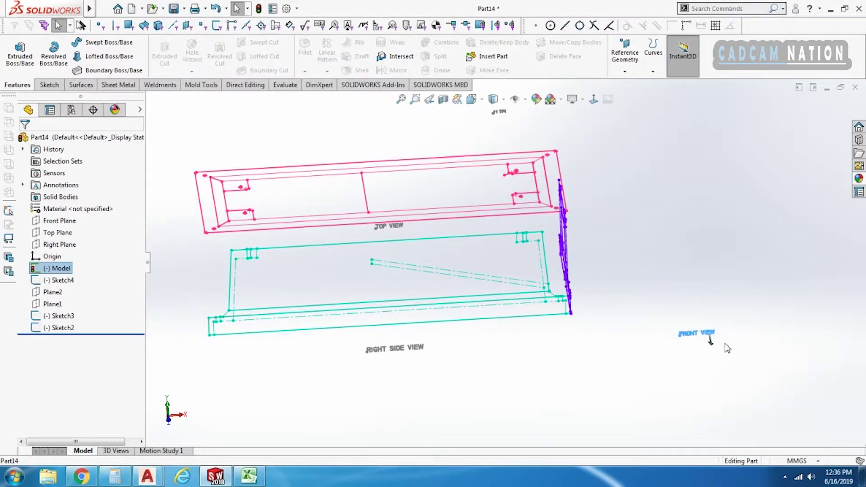
key("Delete")
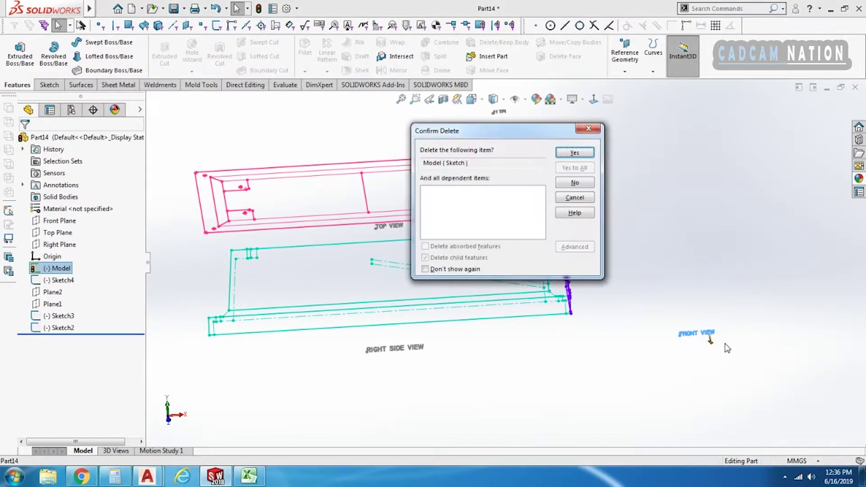
left_click(584, 153)
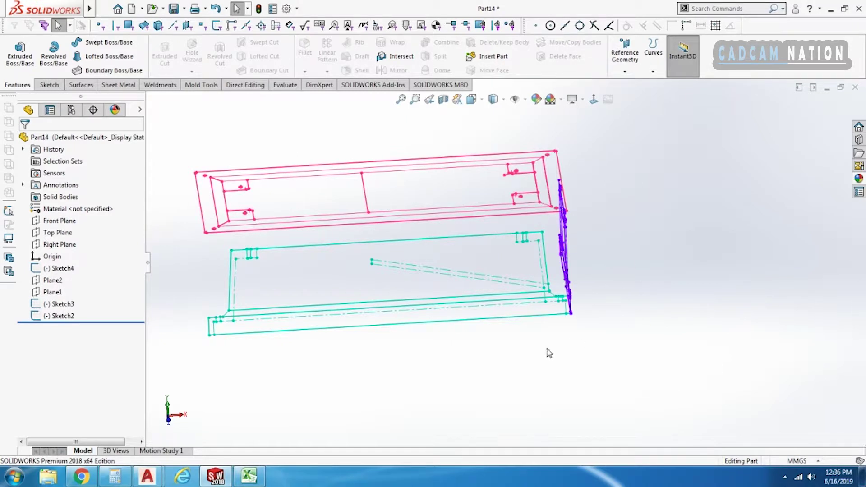
Step: Start a new sketch on the Top Plane and view it face-on
scroll(547, 353, "up", 3)
middle_click_drag(586, 302, 436, 331)
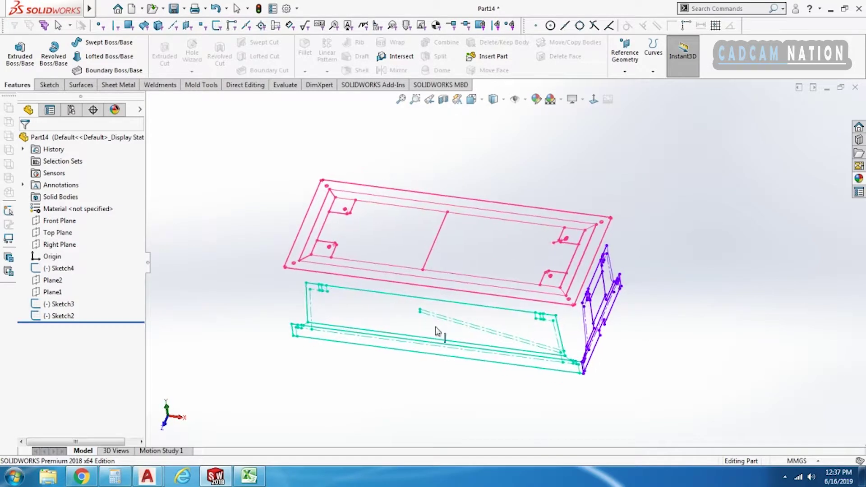
left_click(64, 233)
left_click(76, 219)
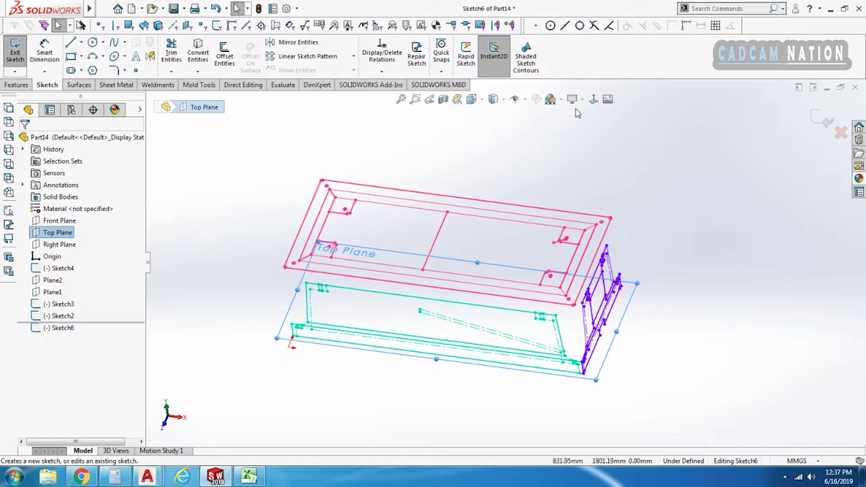
left_click(593, 99)
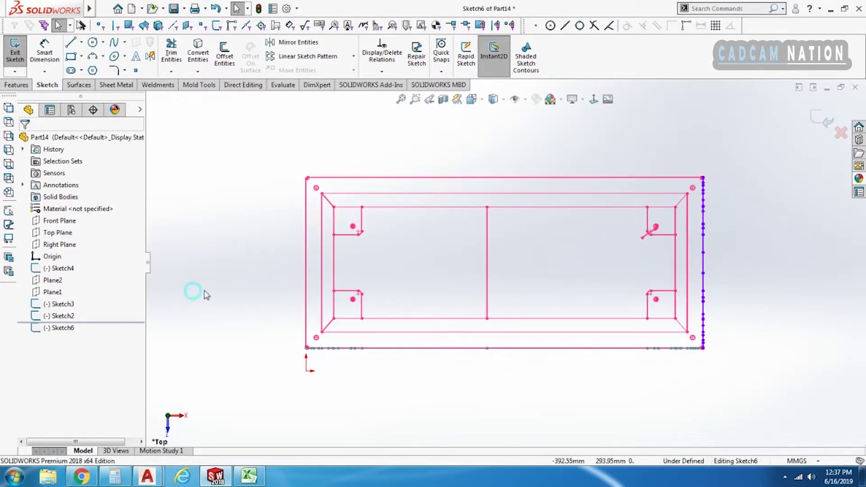
Step: Convert the chain of outer rectangle edges of the pink top-view sketch into the new sketch
right_click(308, 278)
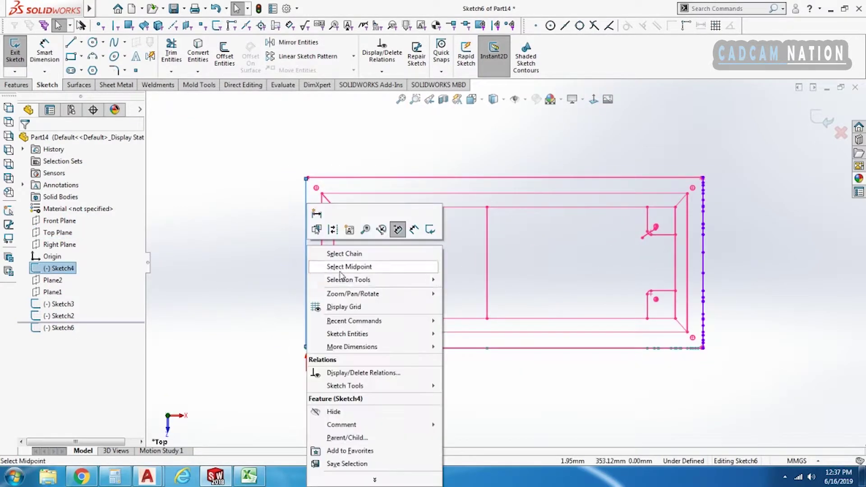
mouse_move(379, 284)
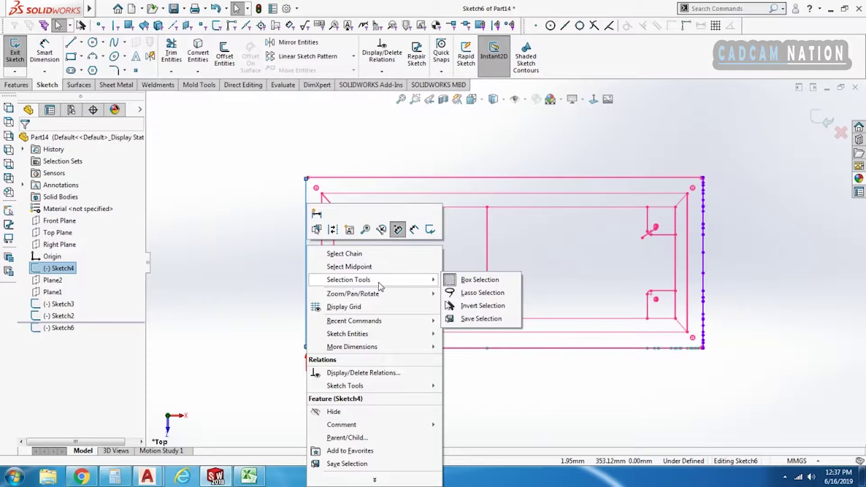
left_click(344, 254)
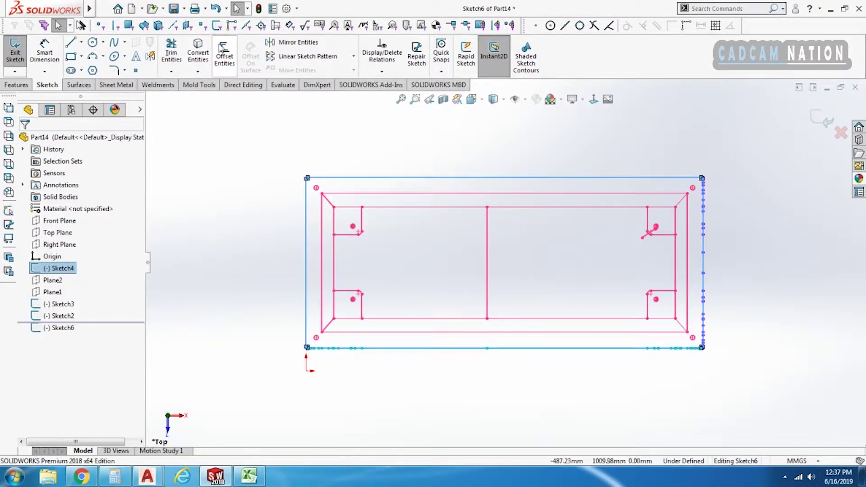
left_click(204, 49)
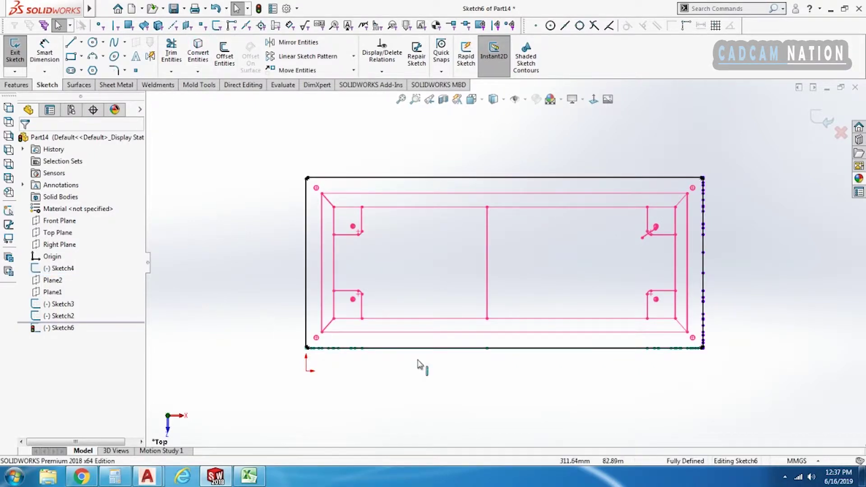
Step: Extrude the rectangle as a boss up to the vertex at the upper corner of the turquoise side-view sketch
mouse_move(391, 352)
middle_mouse_down()
mouse_move(512, 315)
mouse_move(518, 188)
mouse_move(497, 174)
mouse_move(489, 193)
middle_mouse_up()
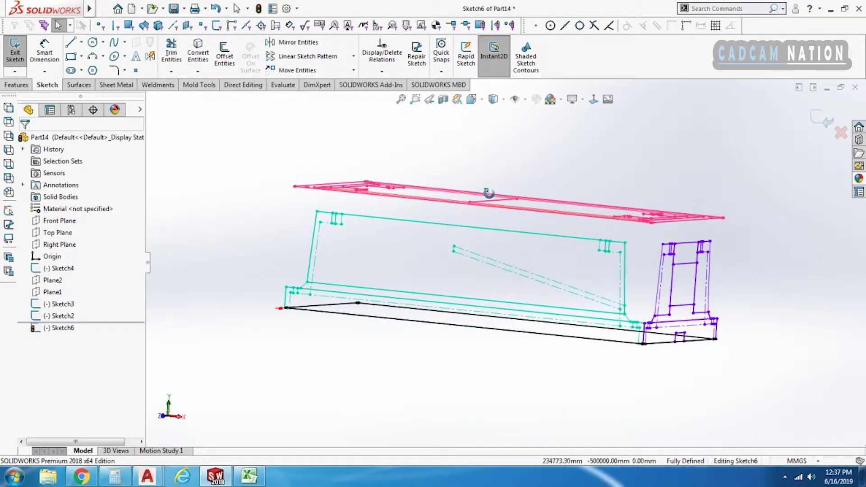
left_click(17, 85)
left_click(20, 53)
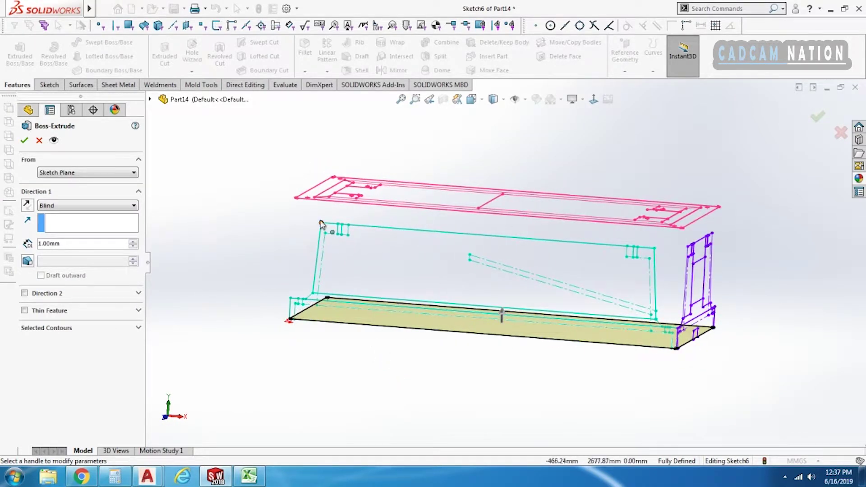
left_click(321, 224)
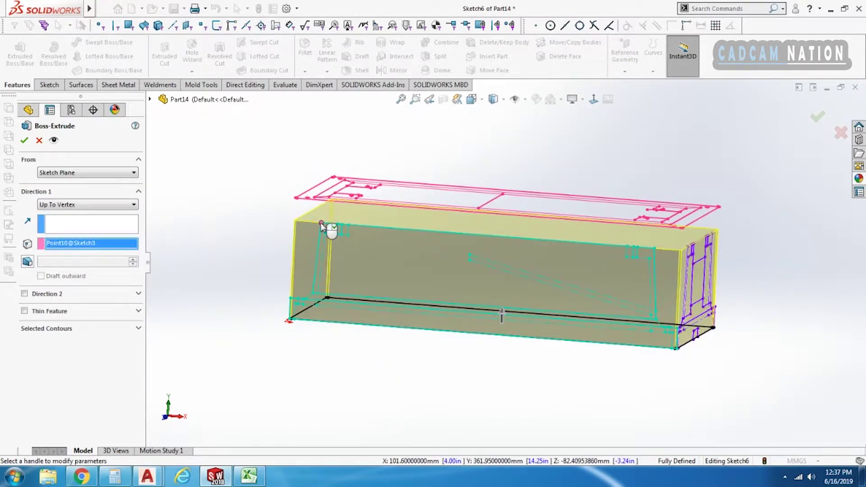
right_click(321, 223)
left_click(269, 364)
Step: Start a new face-on sketch on the reference plane holding the purple front-view sketch
middle_click_drag(479, 348, 522, 369)
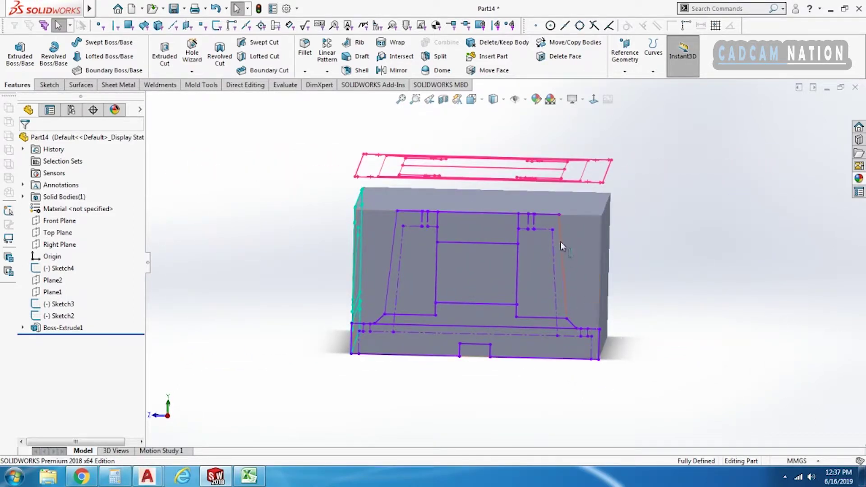
scroll(477, 323, "up", 2)
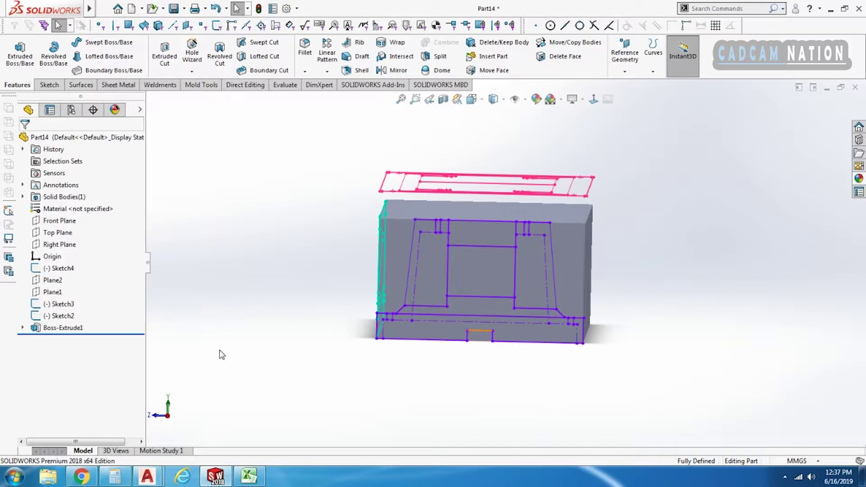
left_click(52, 292)
left_click(68, 250)
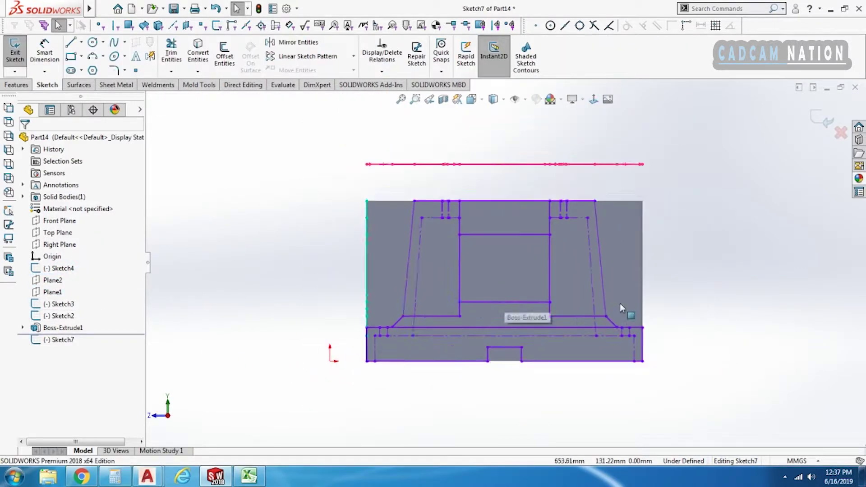
Step: Draw a closed line profile along the purple outline's left slope and chamfer, extending outside the block and about 32 mm above it
left_click(66, 44)
scroll(343, 207, "up", 1)
left_click(374, 192)
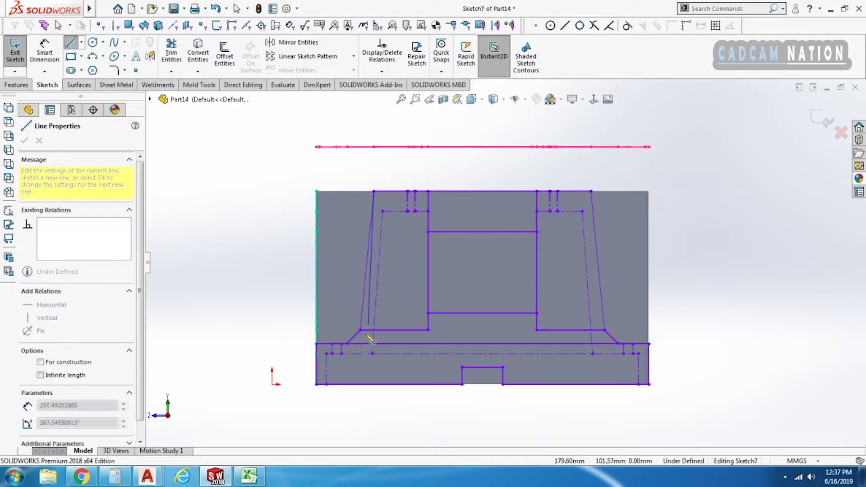
left_click(360, 330)
left_click(281, 343)
left_click(281, 174)
left_click(374, 173)
left_click(373, 191)
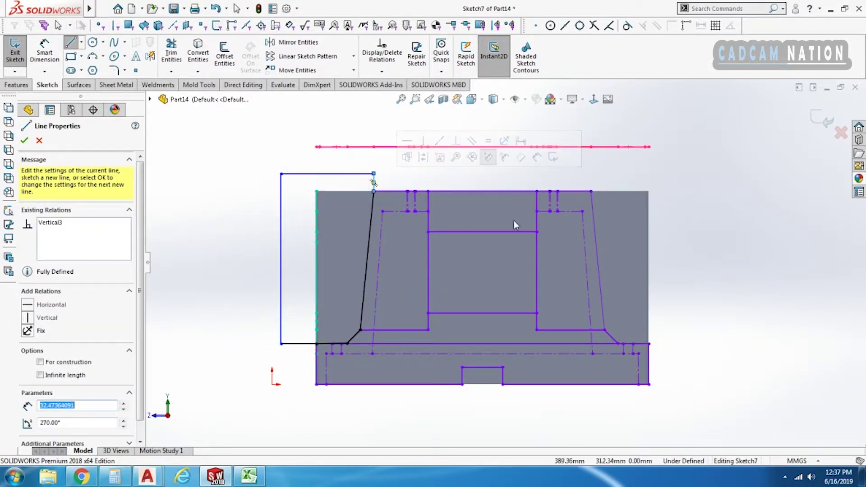
Step: Draw a matching closed profile along the purple outline's right slope and chamfer, extending outside the block and about 49 mm above it
left_click(591, 191)
left_click(605, 330)
left_click(618, 344)
left_click(679, 344)
left_click(679, 165)
left_click(589, 165)
left_click(591, 191)
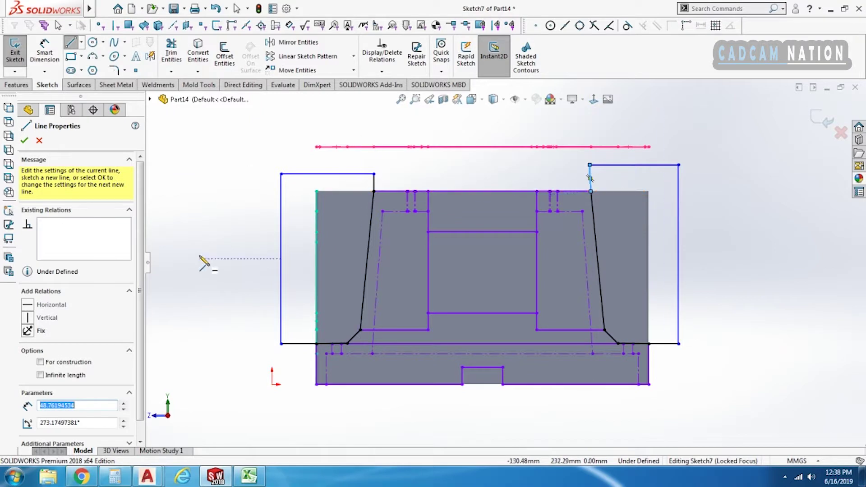
Step: Cut-extrude both side profiles through the block up to the far corner vertex of the pink top-view sketch
left_click(15, 85)
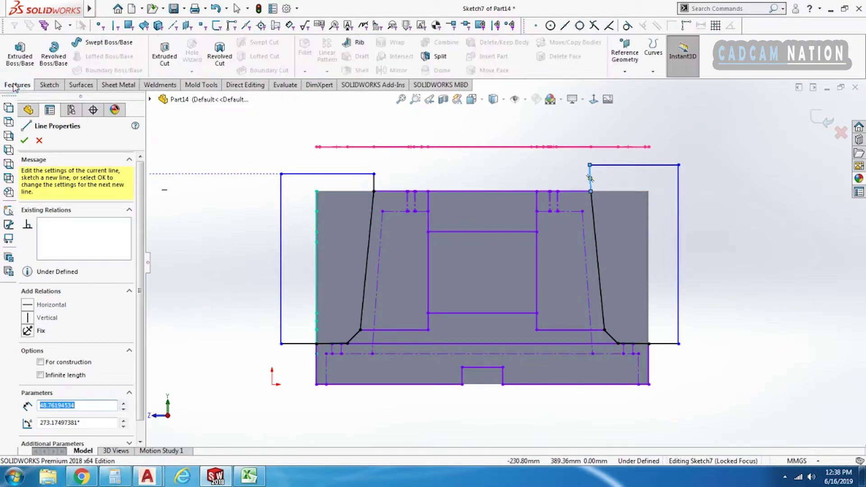
left_click(165, 56)
mouse_move(411, 329)
middle_mouse_down()
mouse_move(539, 399)
mouse_move(561, 435)
mouse_move(541, 469)
mouse_move(528, 464)
mouse_move(541, 472)
middle_mouse_up()
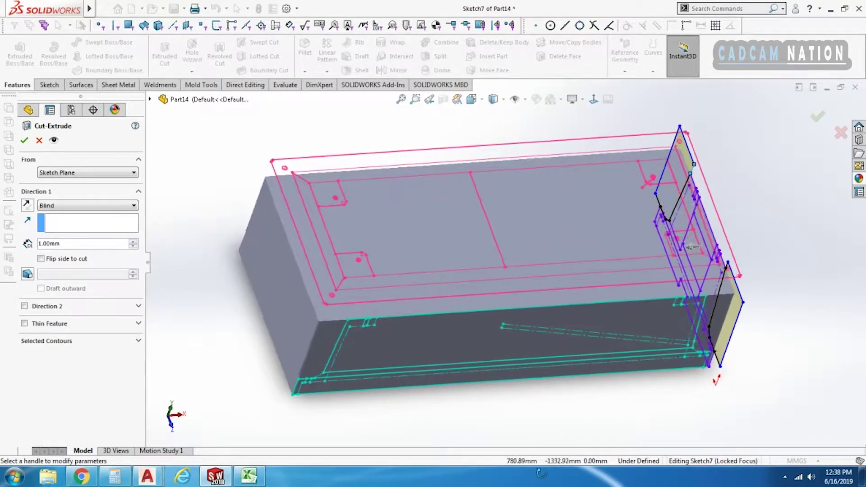
scroll(362, 304, "down", 5)
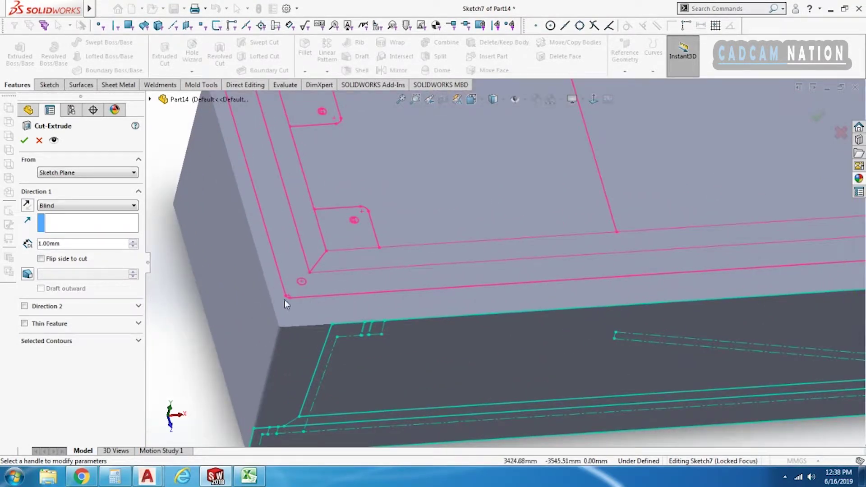
left_click(285, 296)
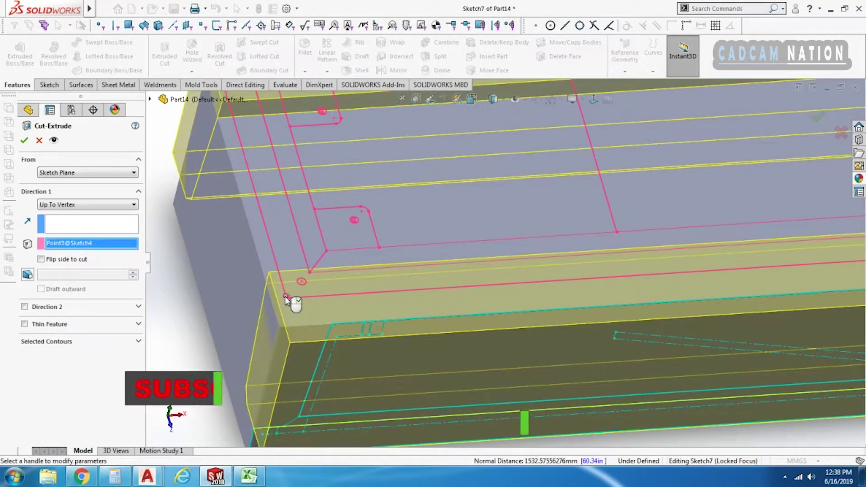
right_click(285, 296)
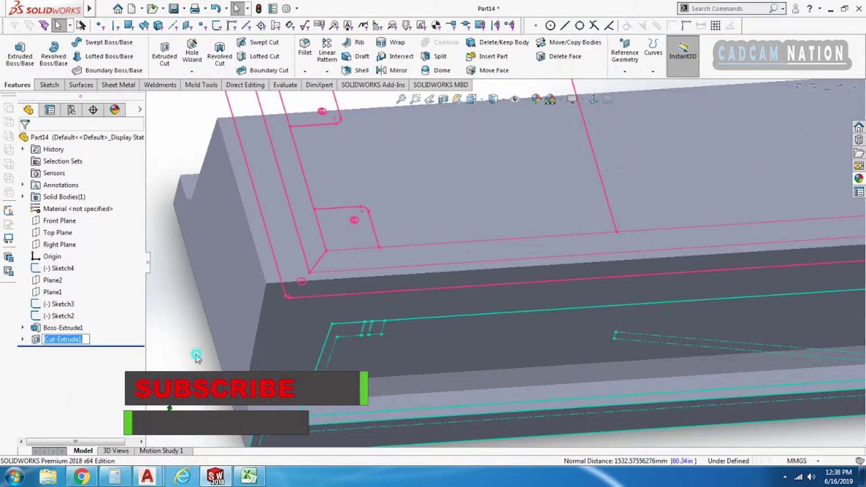
Step: Change the display style of the model to shaded with edges
scroll(324, 292, "up", 5)
left_click(493, 99)
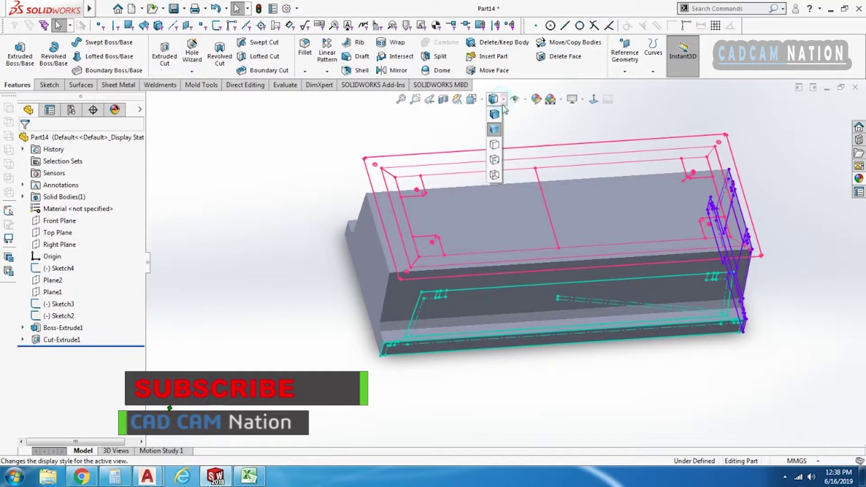
left_click(497, 113)
Step: Start a new sketch on Plane1, the plane of the turquoise side-view sketch, and view it face-on
middle_click_drag(492, 397, 533, 350)
left_click(68, 292)
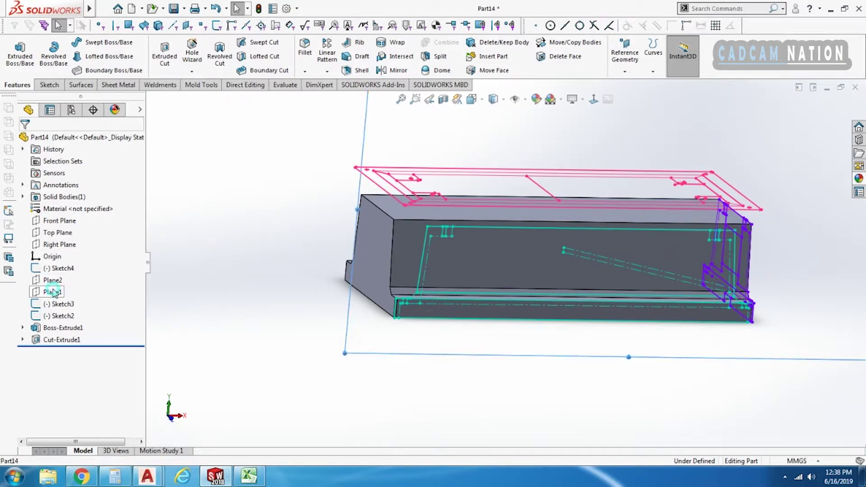
left_click(60, 275)
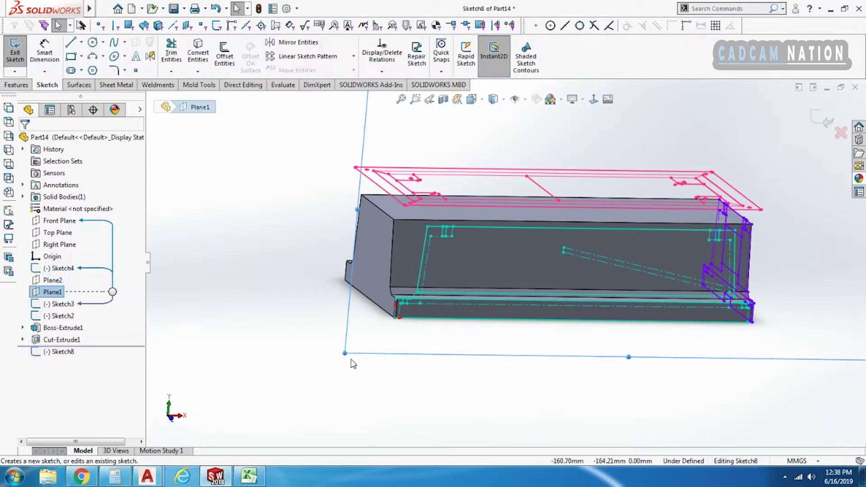
left_click(593, 99)
scroll(707, 218, "down", 2)
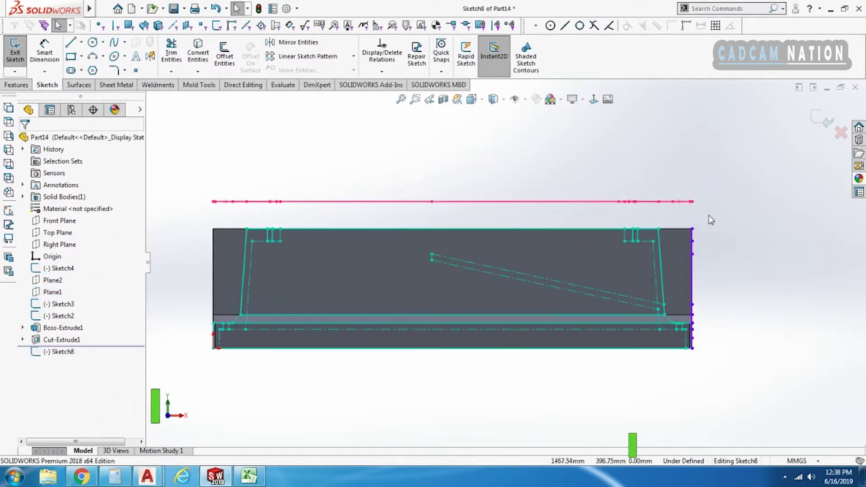
scroll(251, 280, "down", 4)
scroll(396, 304, "up", 3)
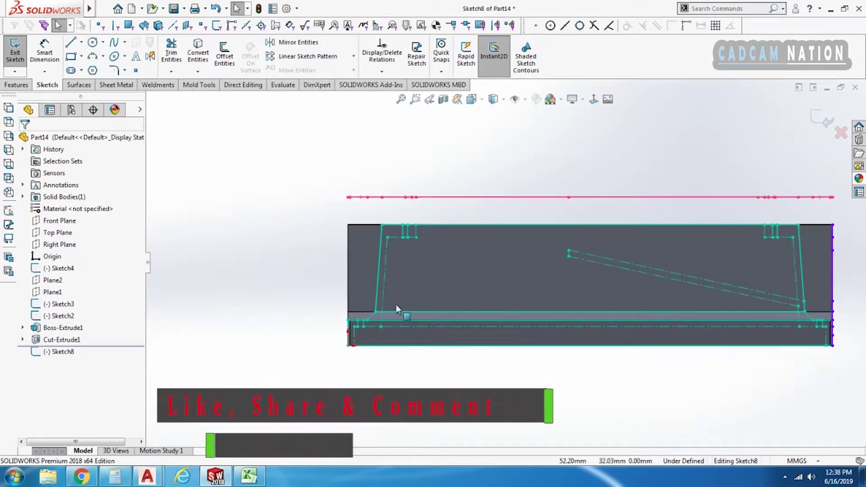
Step: Draw a closed profile along the turquoise outline's left slope and chamfer, extending about 55 mm beyond the block and 48 mm above it
left_click(71, 43)
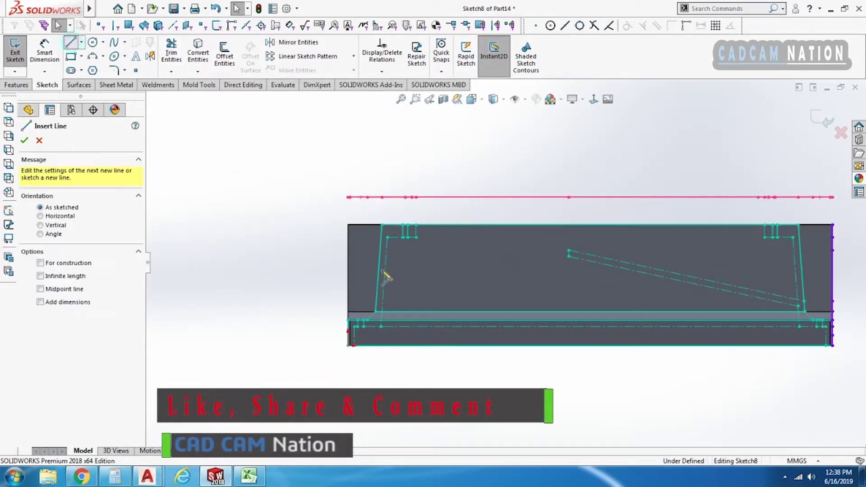
scroll(422, 252, "down", 2)
left_click(358, 199)
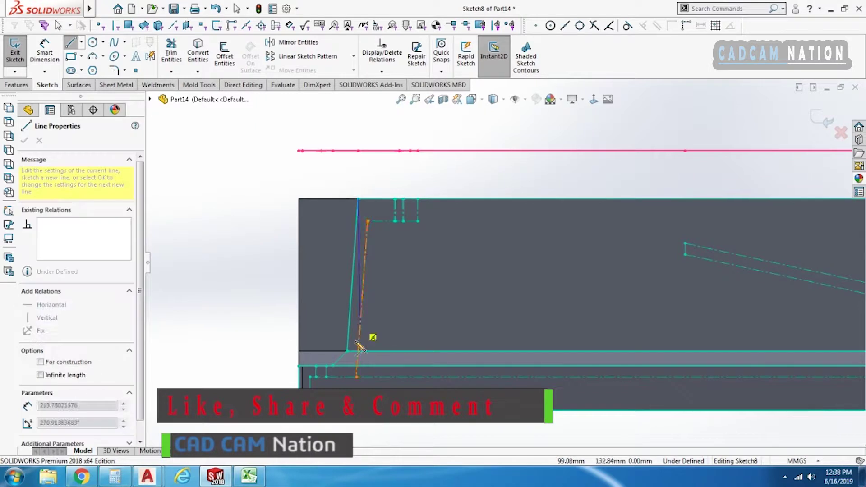
left_click(347, 351)
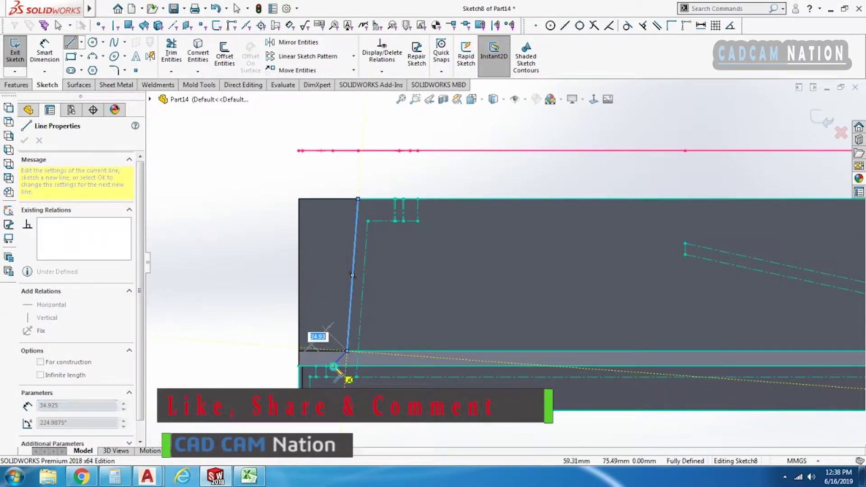
left_click(332, 366)
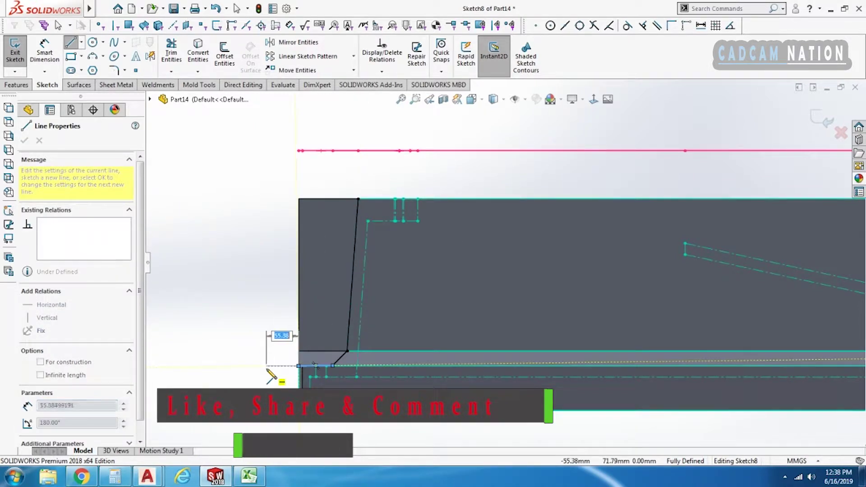
left_click(266, 366)
left_click(266, 171)
left_click(358, 170)
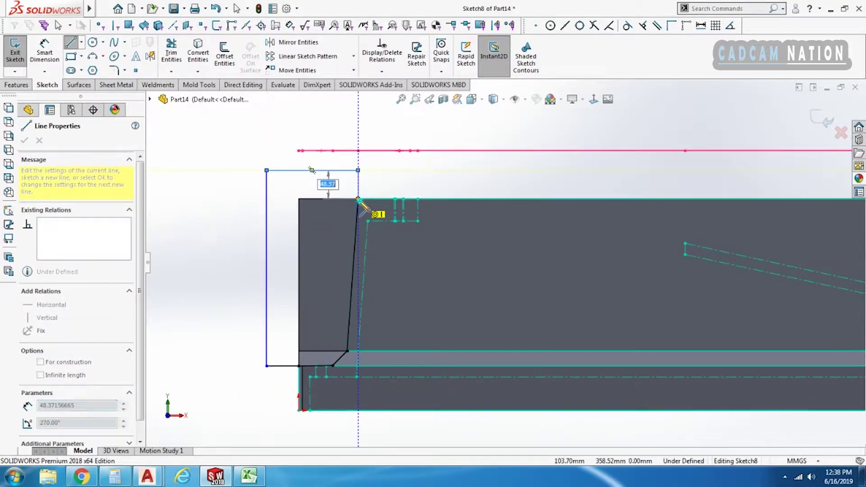
left_click(359, 199)
Step: Trace the right slope and chamfer of the turquoise side-view outline, from its top corner down to the top of the base flange
scroll(392, 290, "up", 2)
middle_click_drag(446, 307, 150, 328, "ctrl")
scroll(675, 224, "down", 2)
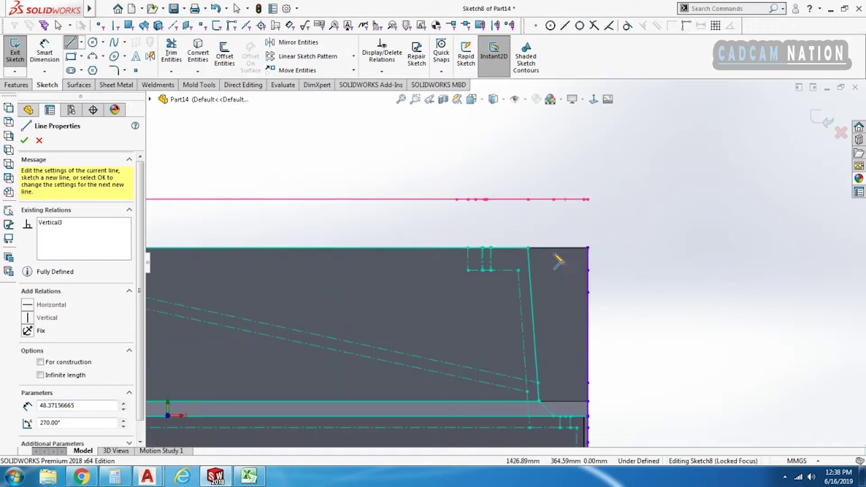
left_click(529, 249)
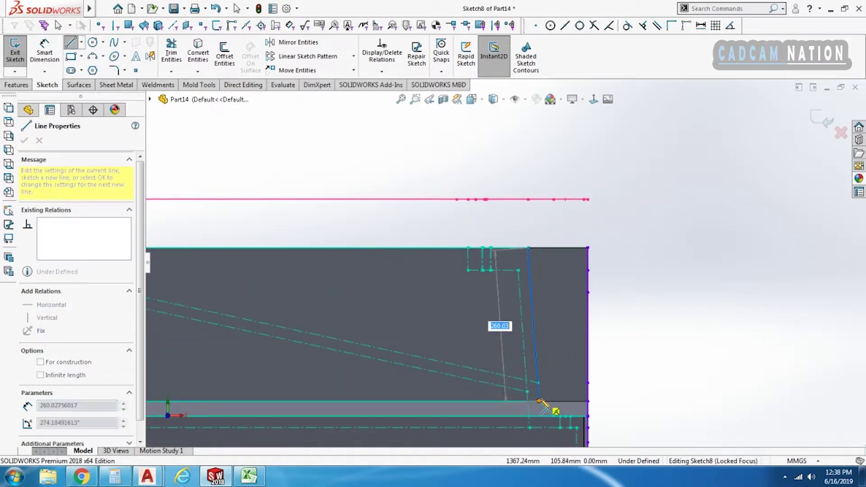
scroll(540, 403, "down", 5)
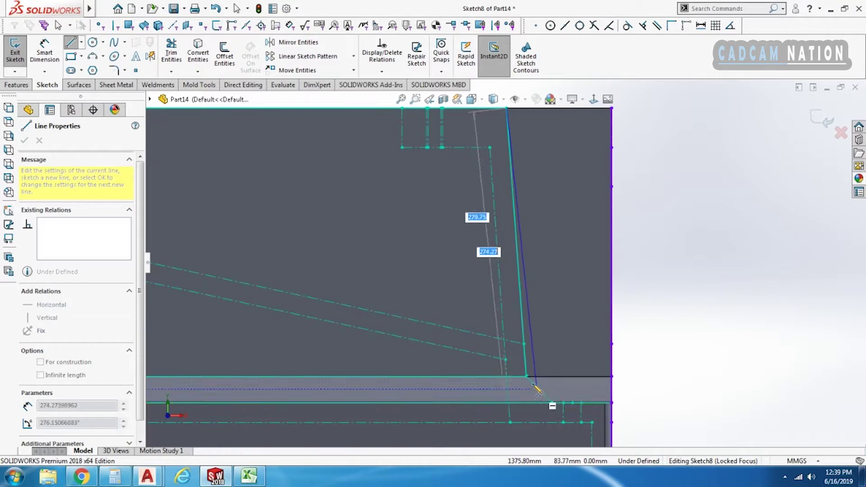
scroll(533, 366, "down", 4)
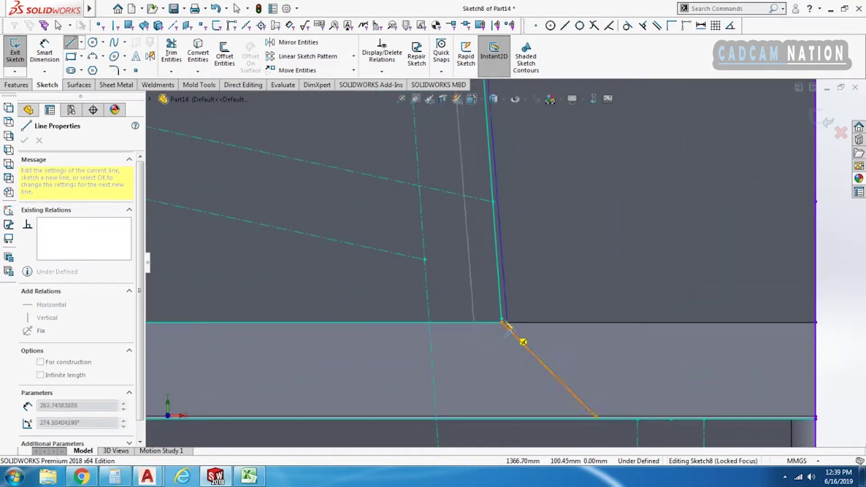
left_click(501, 323)
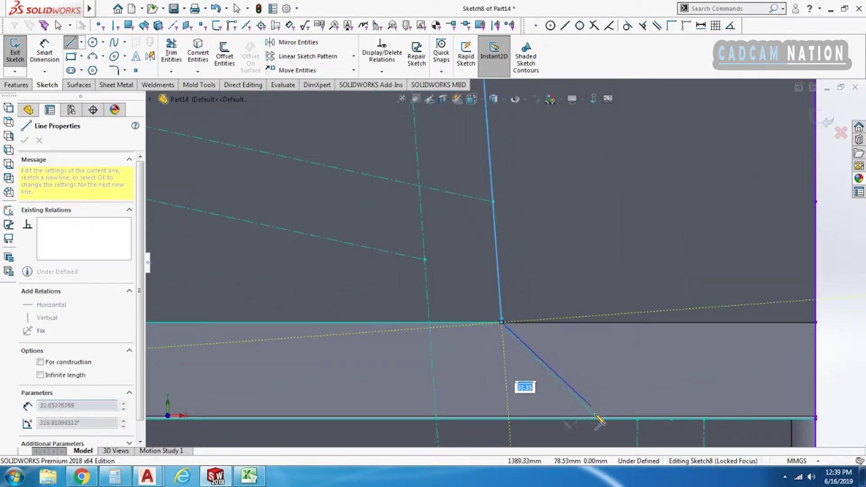
scroll(616, 428, "down", 5)
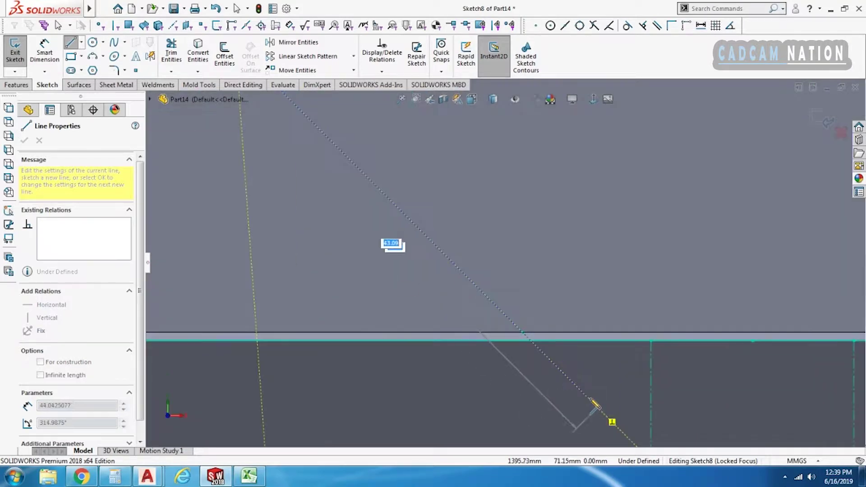
left_click(524, 336)
Step: Close the right-hand profile from the chamfer's lower end with an outline about 71 mm wide there, reaching about 8 mm above the block
scroll(554, 348, "up", 2)
scroll(632, 336, "up", 4)
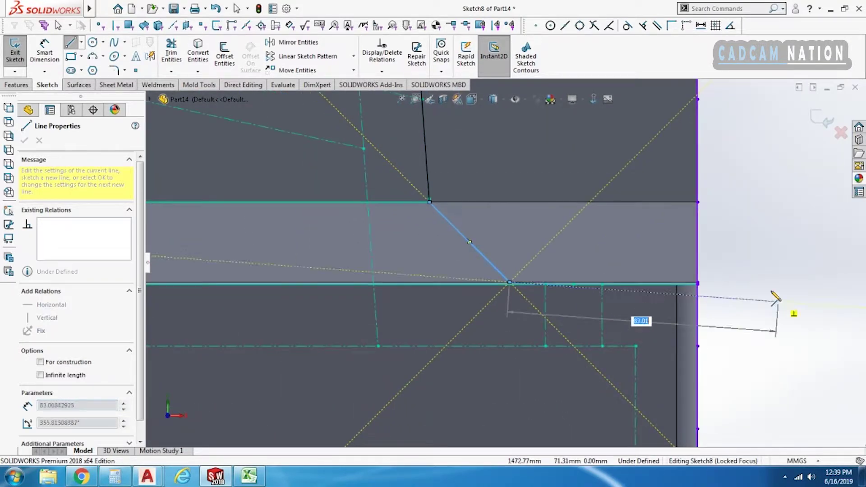
left_click(740, 284)
scroll(743, 290, "up", 8)
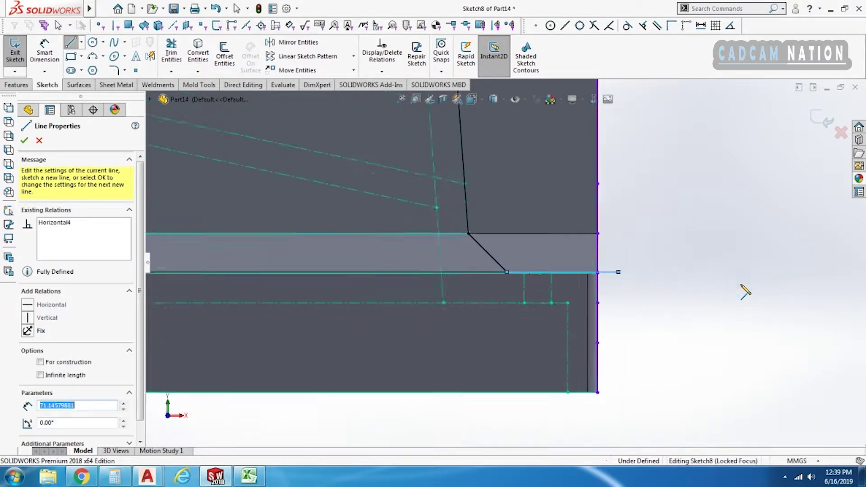
middle_click_drag(653, 203, 742, 371, "ctrl")
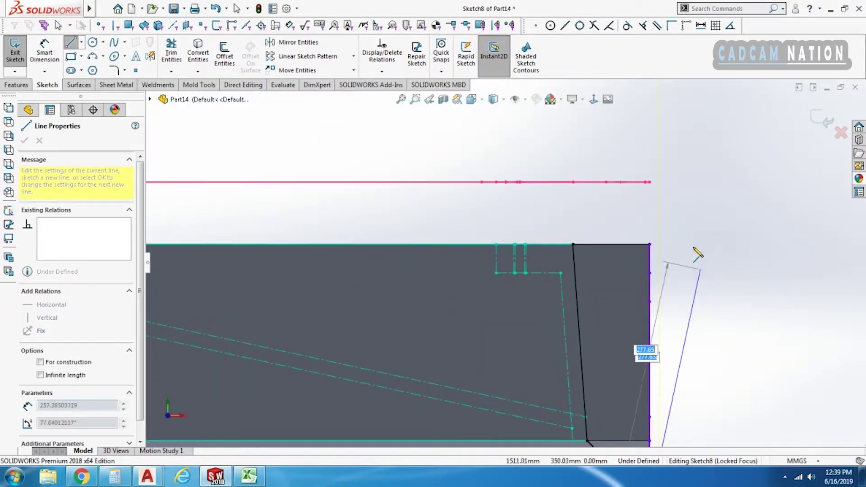
left_click(659, 237)
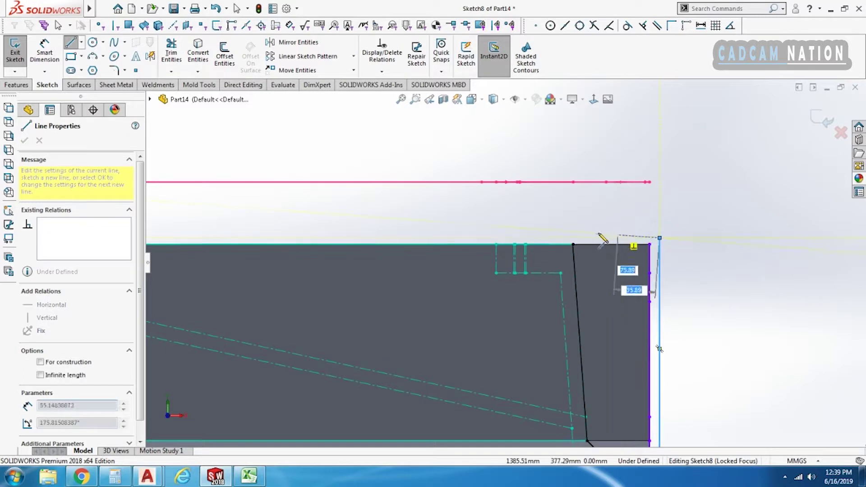
left_click(572, 238)
scroll(587, 275, "up", 6)
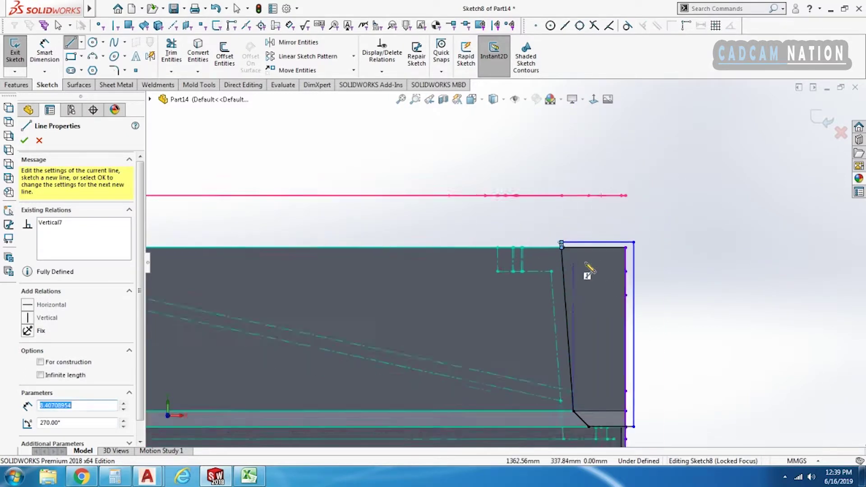
key("Escape")
middle_click_drag(521, 363, 580, 379, "ctrl")
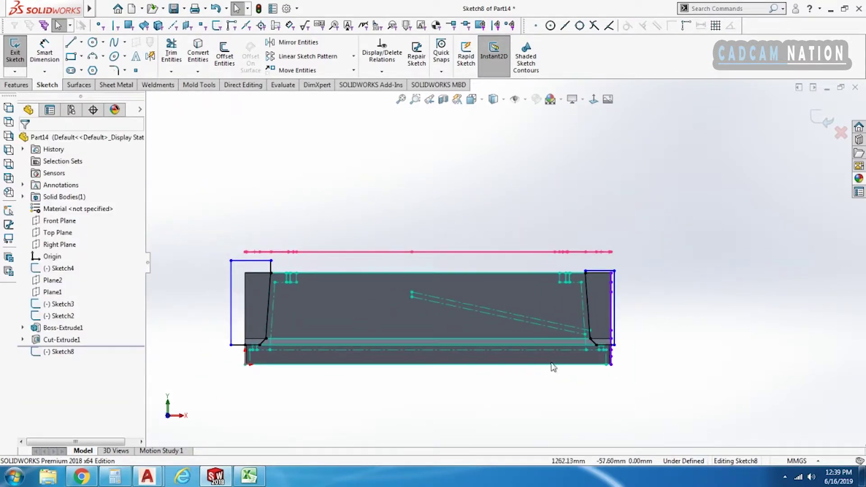
Step: Cut-extrude both end profiles across the block up to the corner vertex of the pink top-view sketch
left_click(15, 85)
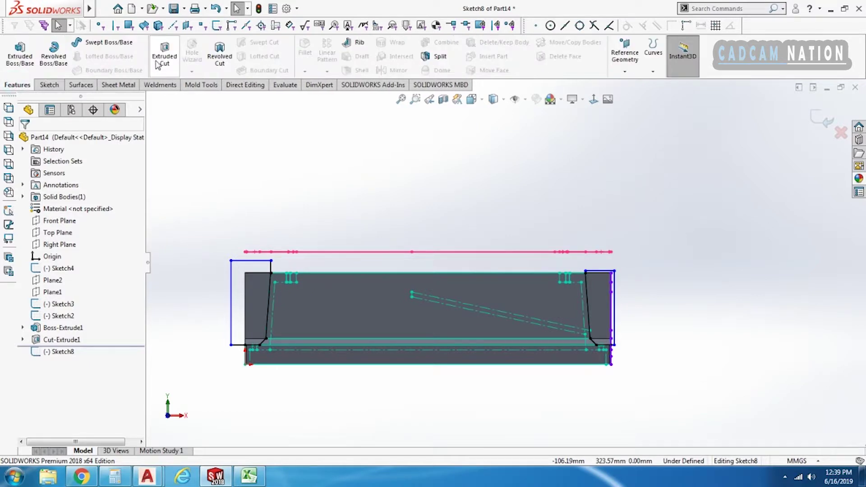
mouse_move(430, 319)
middle_mouse_down()
mouse_move(497, 352)
mouse_move(520, 375)
mouse_move(506, 384)
middle_mouse_up()
middle_click_drag(367, 310, 370, 415)
scroll(371, 412, "down", 6)
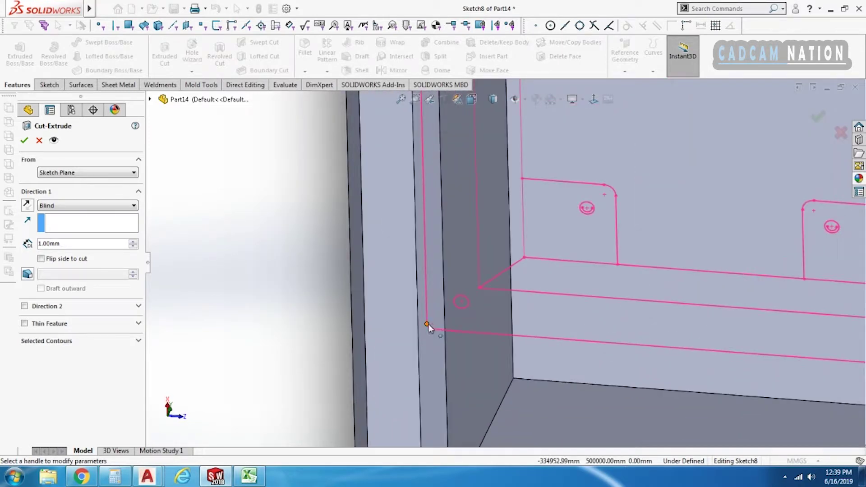
left_click(429, 324)
right_click(431, 327)
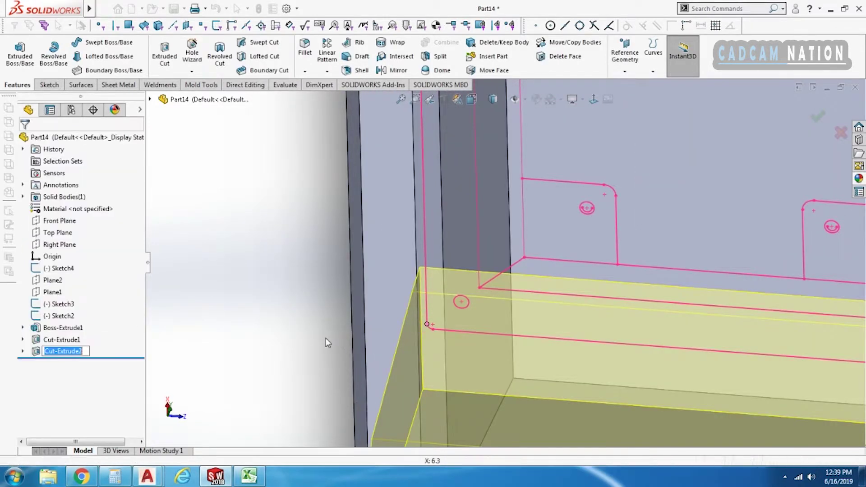
left_click(326, 339)
Step: View the purple end-view sketch face-on and measure the distance from the base's left lower corner to the dashed inner wall line
scroll(327, 339, "up", 5)
middle_click_drag(499, 424, 588, 327)
scroll(465, 359, "up", 5)
middle_click_drag(565, 260, 565, 193)
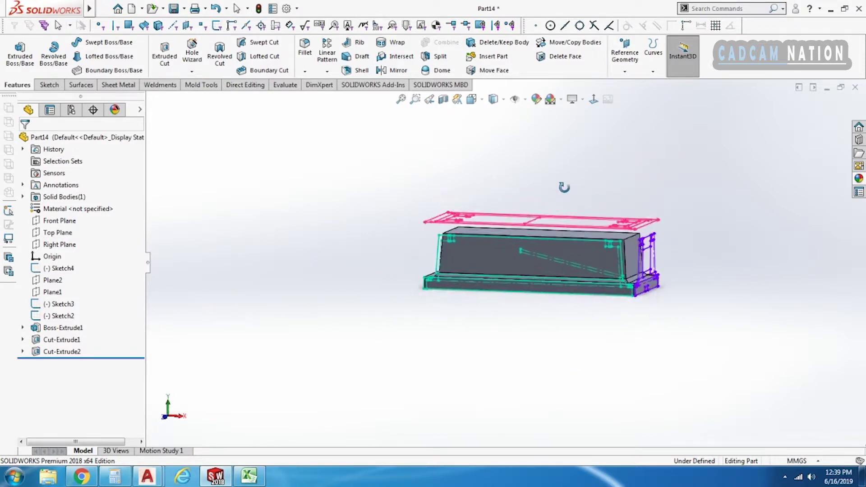
key("ctrl+7")
middle_click_drag(572, 341, 507, 315)
left_click(593, 100)
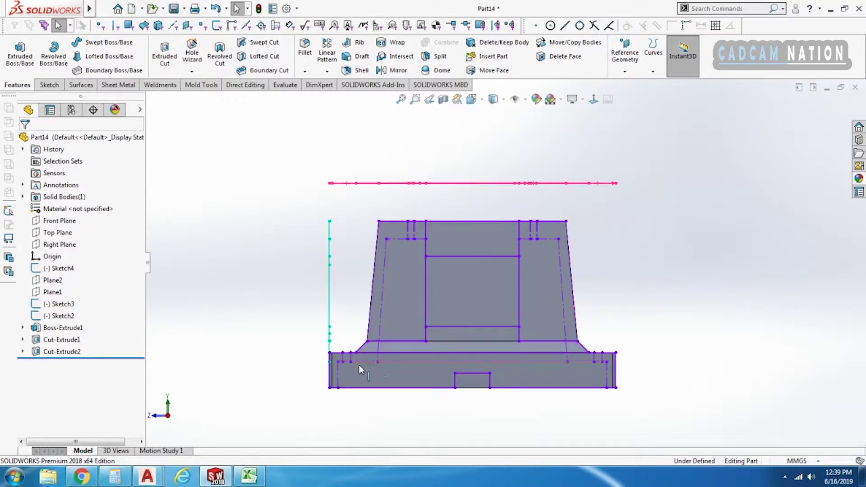
scroll(338, 387, "down", 5)
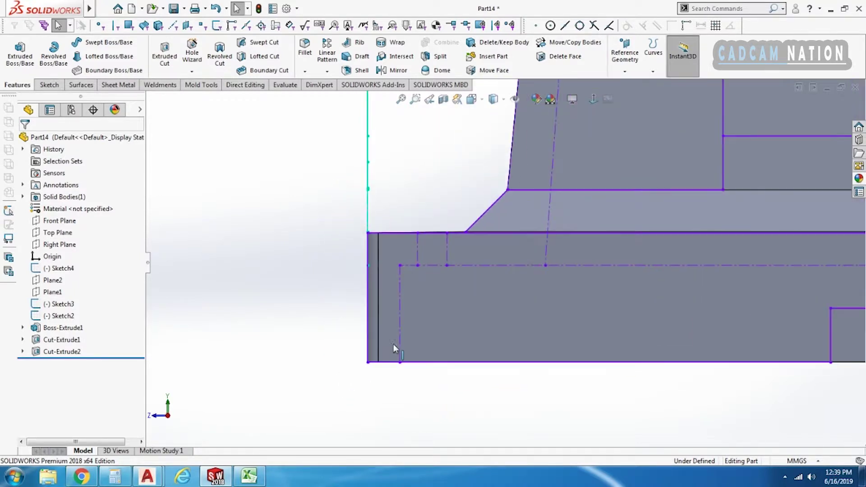
key("m")
scroll(389, 369, "down", 3)
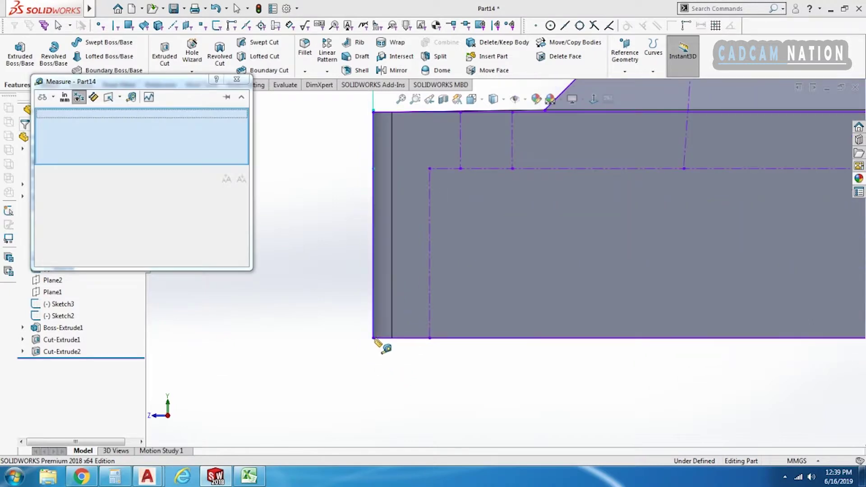
left_click(373, 338)
left_click(430, 338)
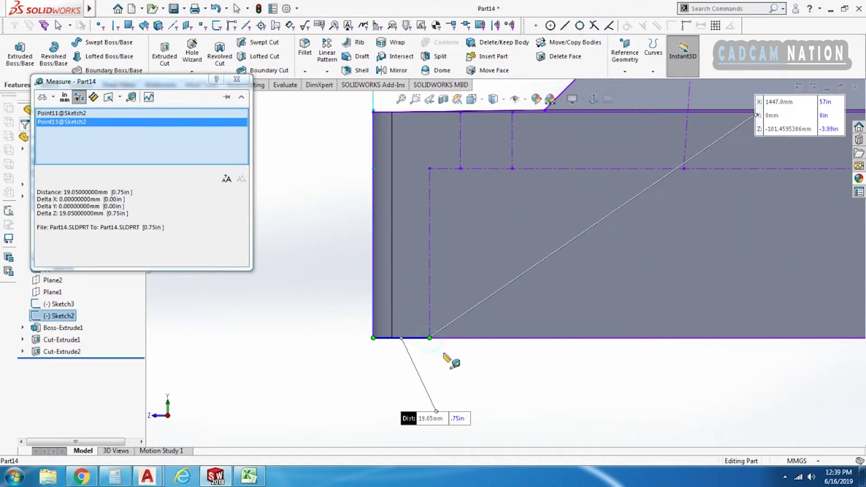
left_click(358, 380)
Step: Measure the distance between the dashed inner wall line and the outer lower corner at the base's right end
scroll(359, 378, "up", 7)
middle_click_drag(711, 365, 469, 384, "ctrl")
scroll(533, 379, "up", 1)
scroll(730, 293, "down", 3)
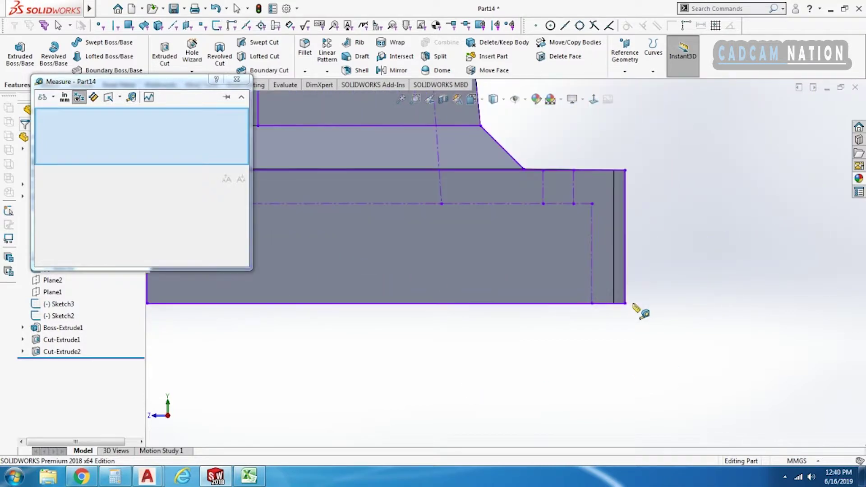
left_click(591, 304)
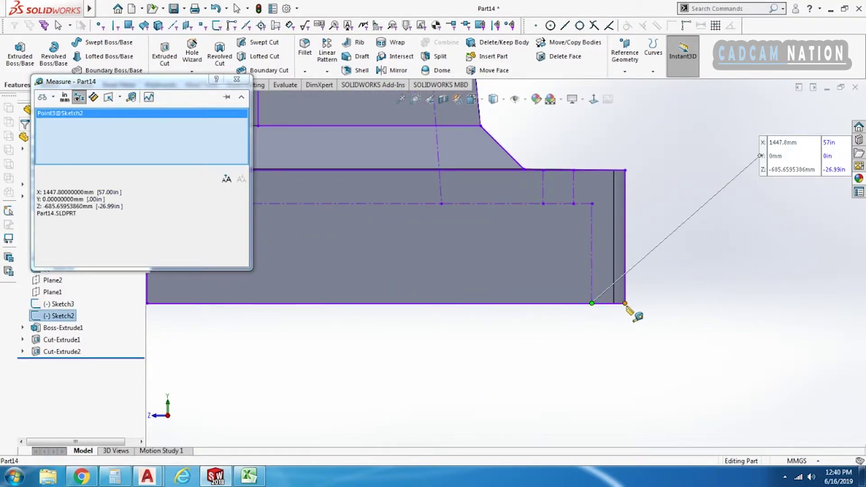
left_click(625, 304)
left_click(706, 359)
Step: Measure the distance between the dashed inner ceiling line and the top edge of the purple sketch, and close the measurement
scroll(648, 354, "up", 4)
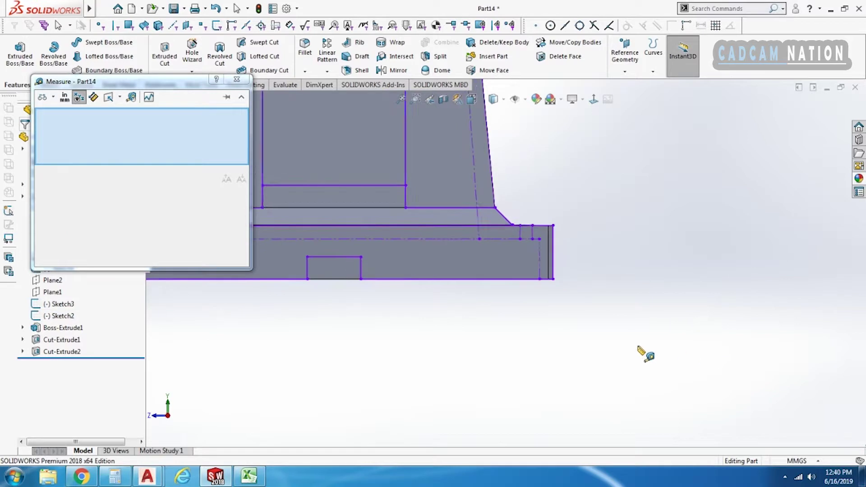
middle_click_drag(637, 347, 658, 363, "ctrl")
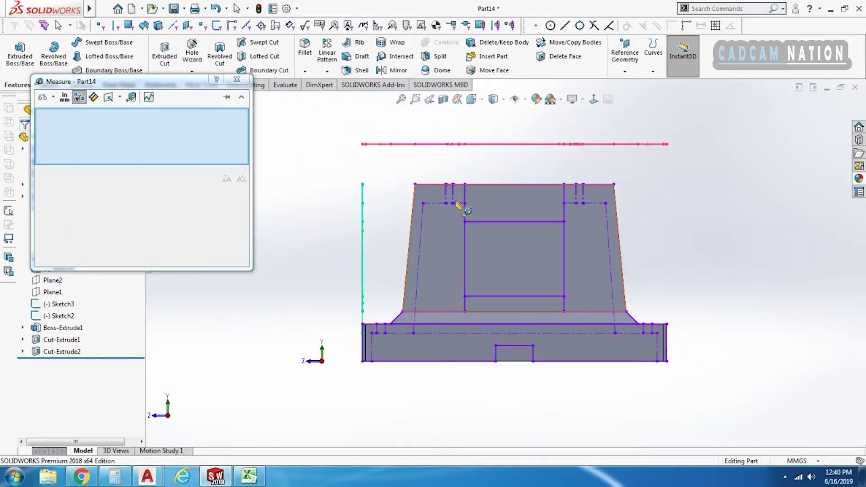
scroll(456, 203, "down", 3)
left_click(422, 251)
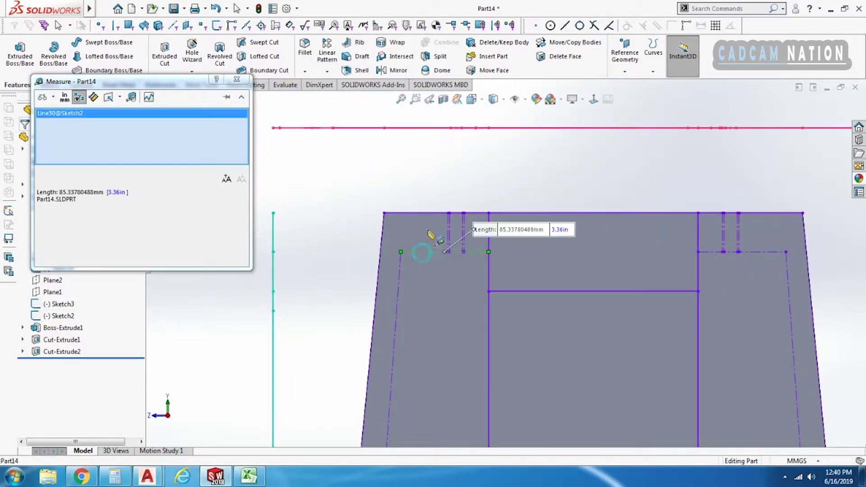
left_click(430, 214)
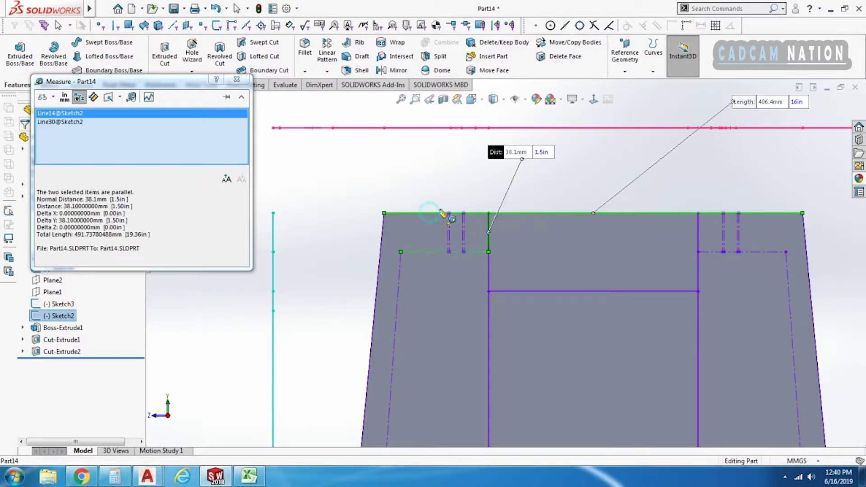
left_click(457, 195)
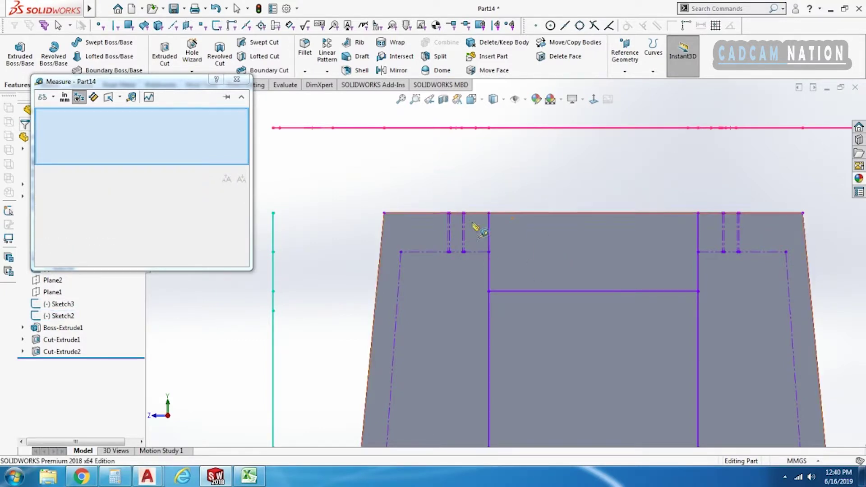
scroll(548, 333, "up", 5)
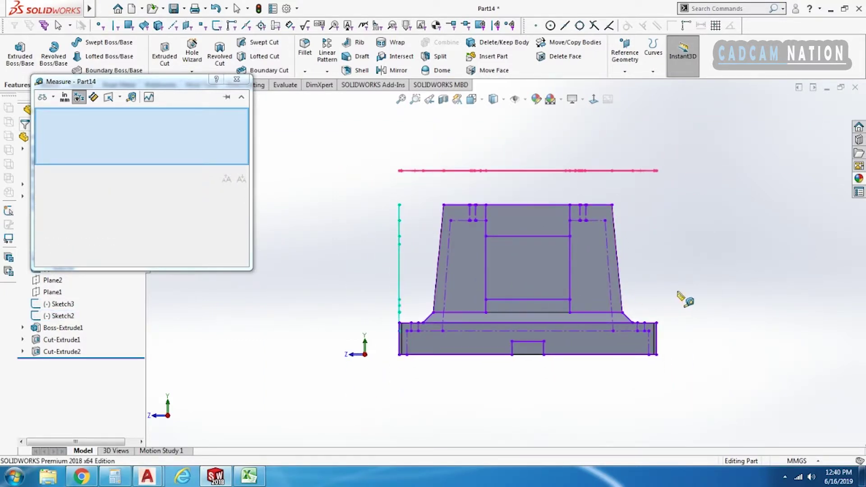
mouse_move(608, 360)
middle_mouse_down()
mouse_move(587, 343)
mouse_move(610, 371)
middle_mouse_up()
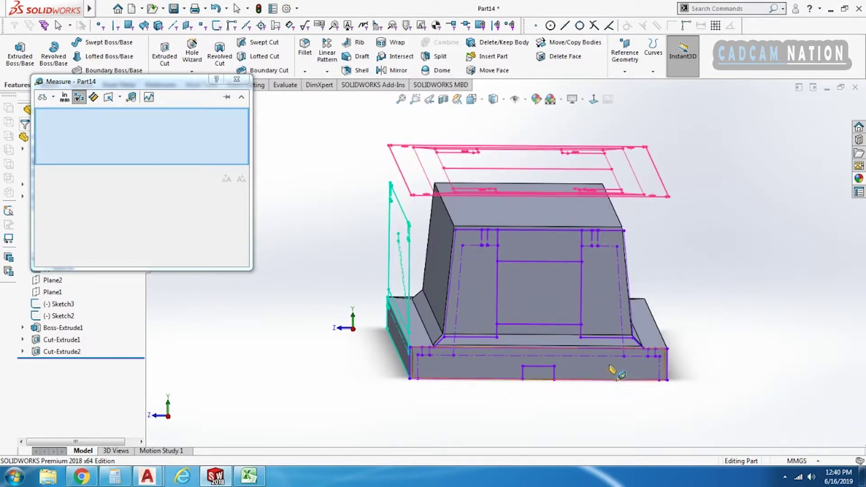
key("Escape")
Step: Start a Shell with a wall thickness of 19 mm and the block's underside as the face to remove
middle_click_drag(550, 390, 560, 238)
scroll(505, 264, "up", 2)
left_click(359, 71)
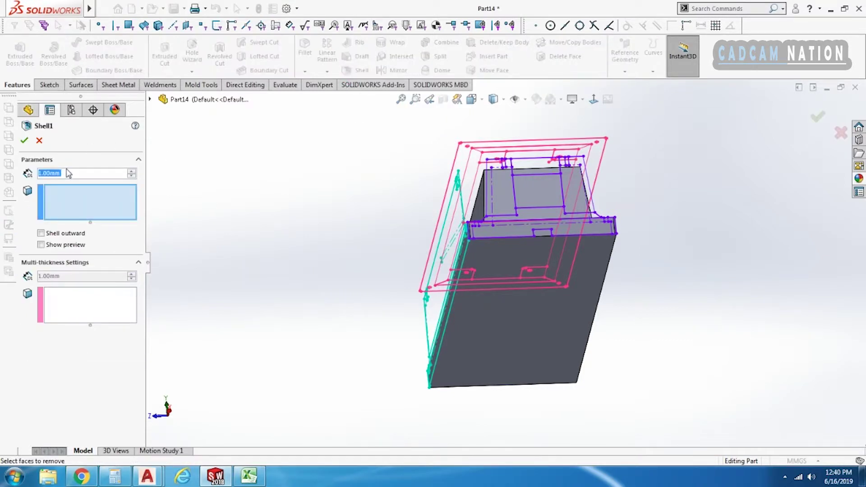
type("19")
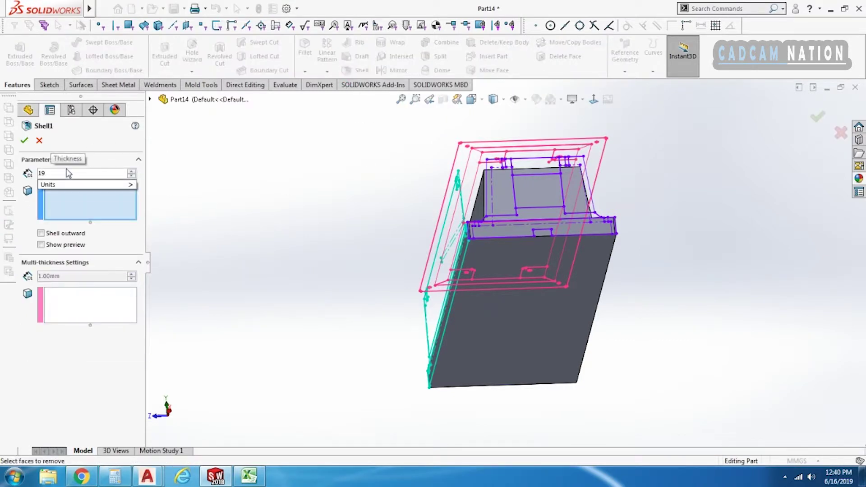
left_click(524, 359)
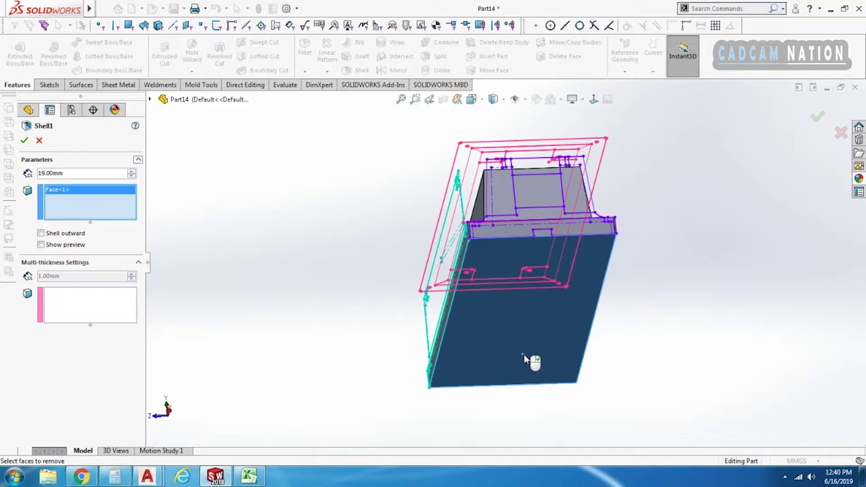
Step: Give the block's top face a separate shell thickness of 38 mm and apply the Shell
left_click(63, 310)
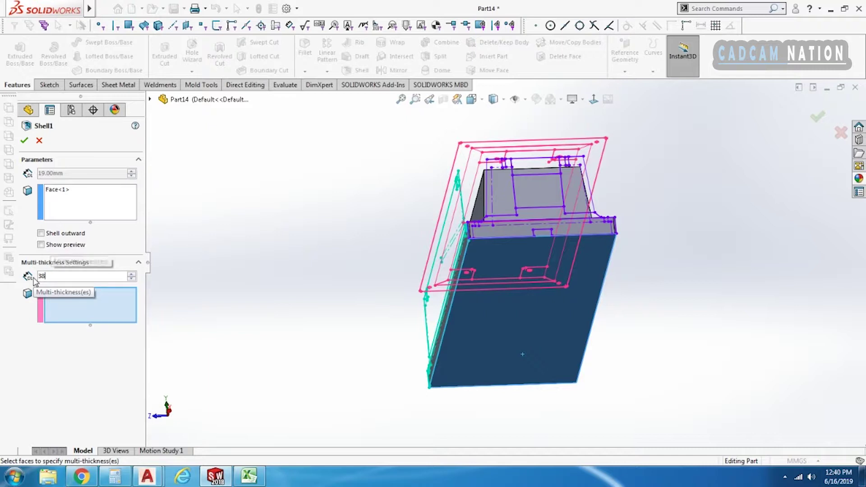
type("38")
key("Return")
middle_click_drag(480, 235, 514, 240)
left_click(514, 240)
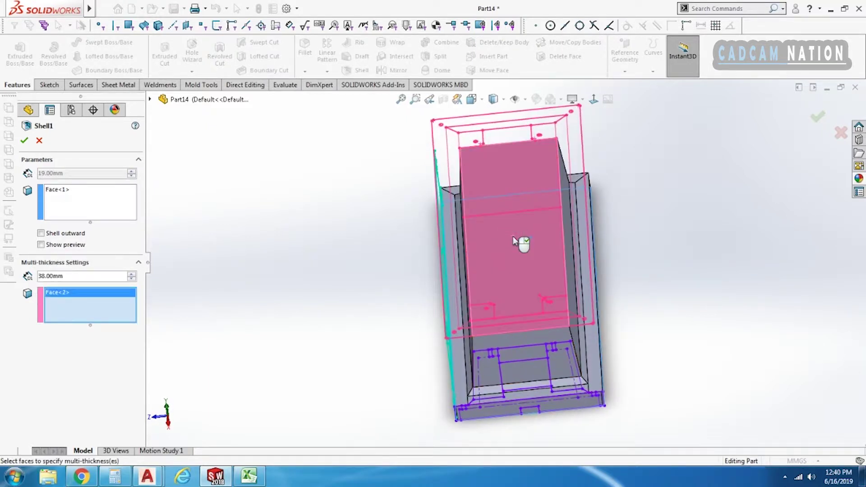
right_click(513, 238)
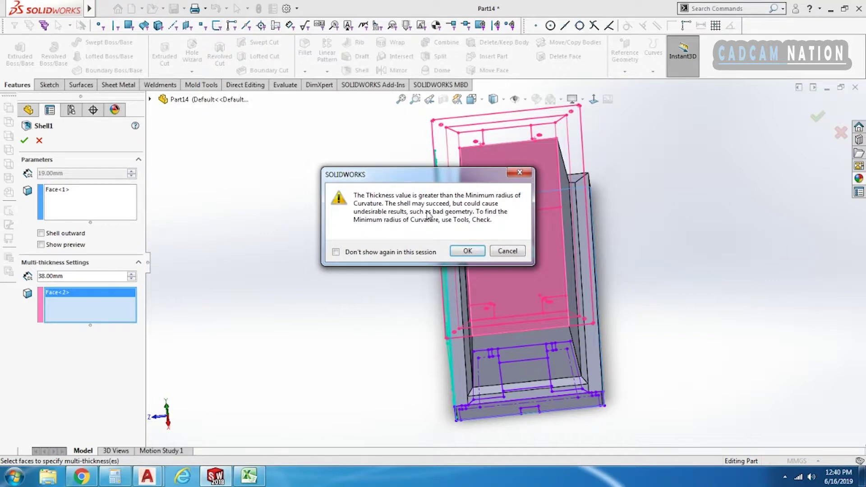
left_click(467, 251)
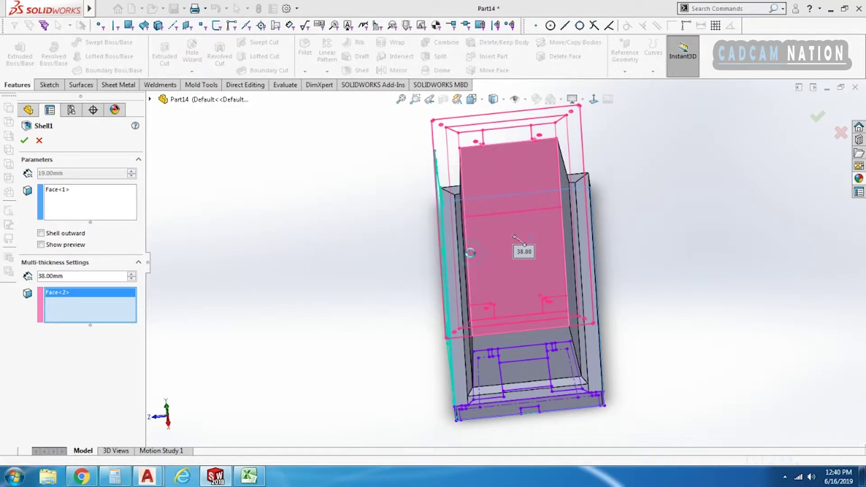
Step: Rename the pink sketch above the block, Sketch4, as Top View
mouse_move(478, 389)
middle_mouse_down()
mouse_move(485, 249)
mouse_move(321, 330)
middle_mouse_up()
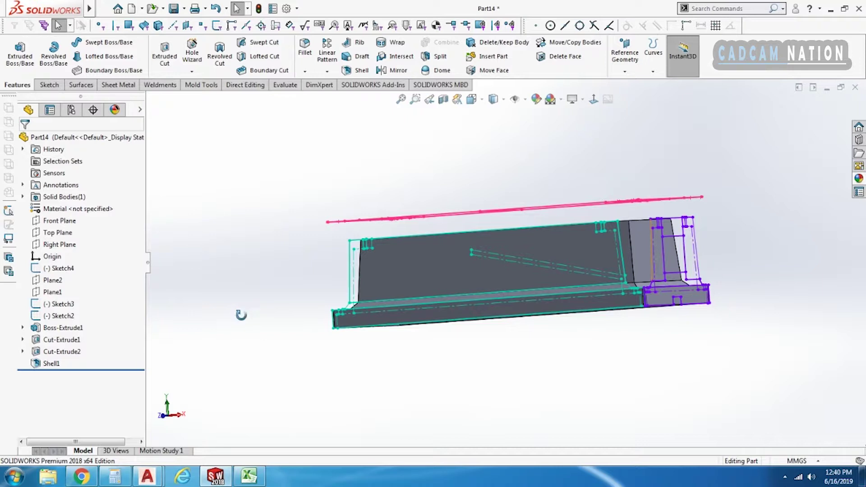
key("ctrl+7")
left_click(62, 270)
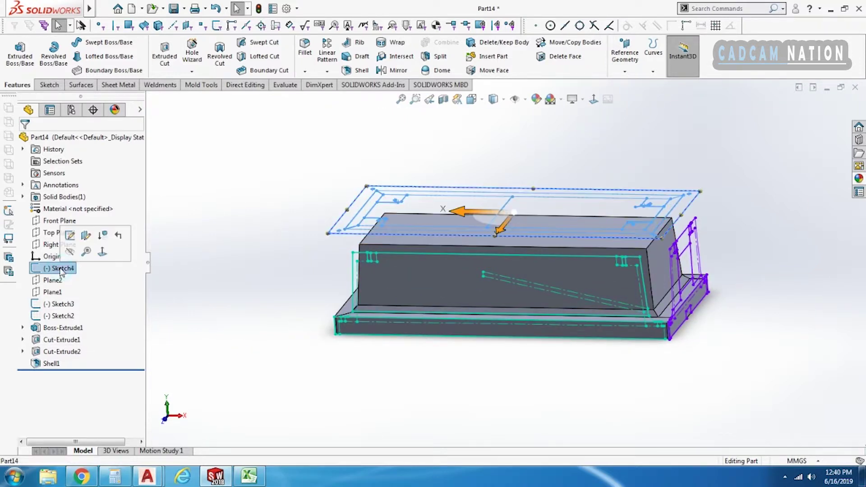
mouse_move(62, 270)
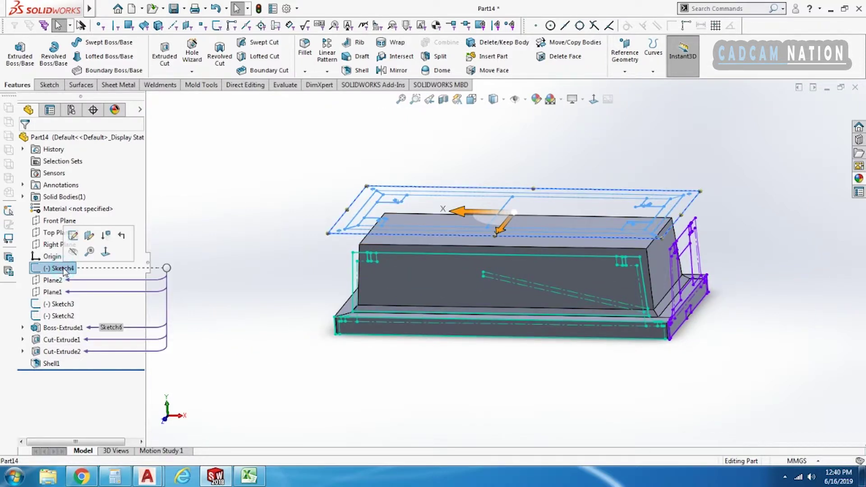
left_click(61, 268)
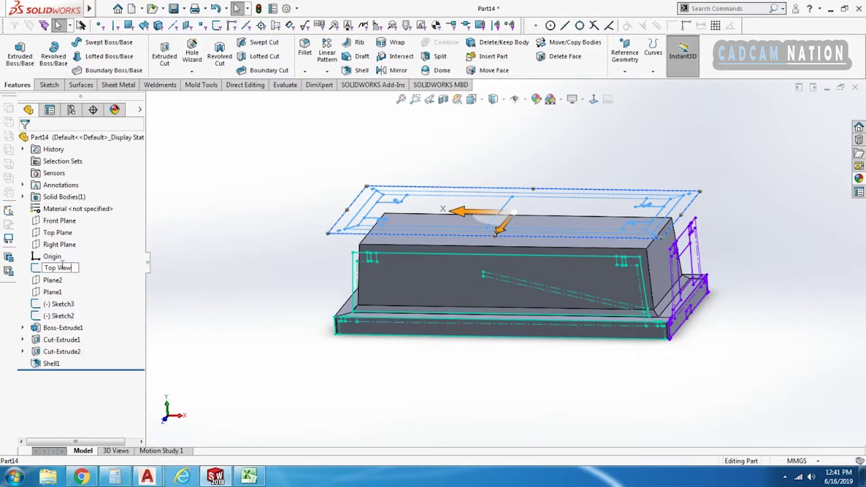
left_click(209, 344)
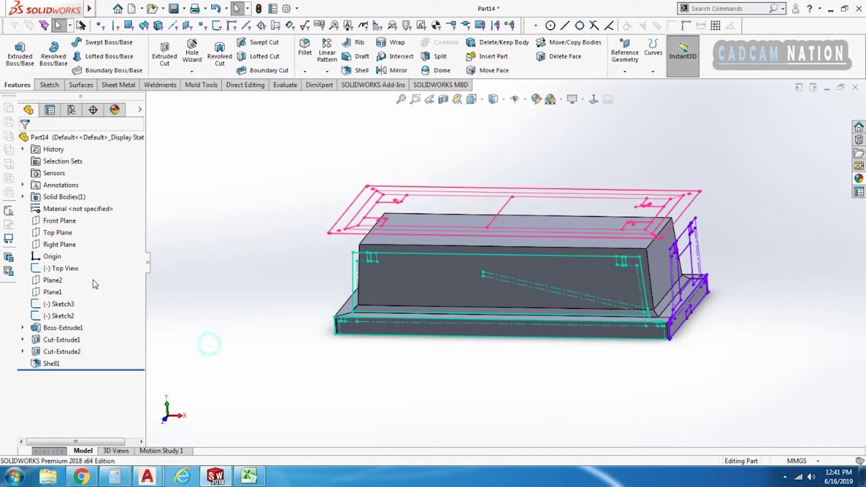
Step: Rename the teal side sketch, Sketch3, as Right View
left_click(59, 303)
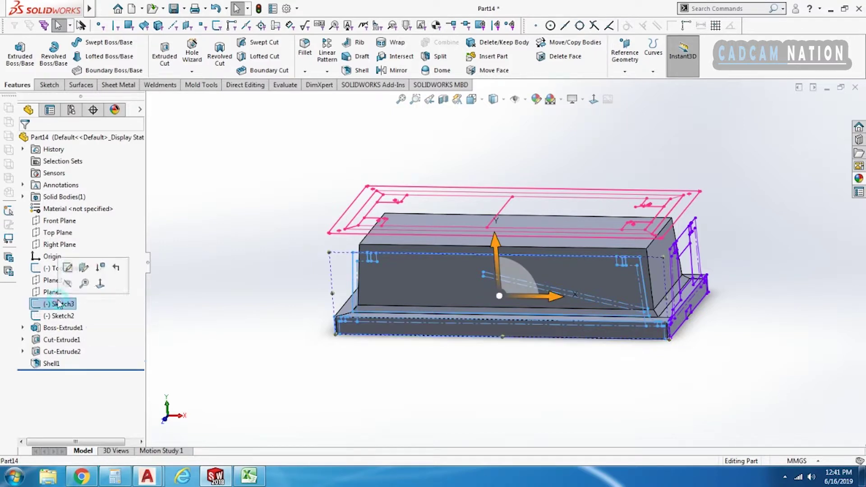
left_click(59, 303)
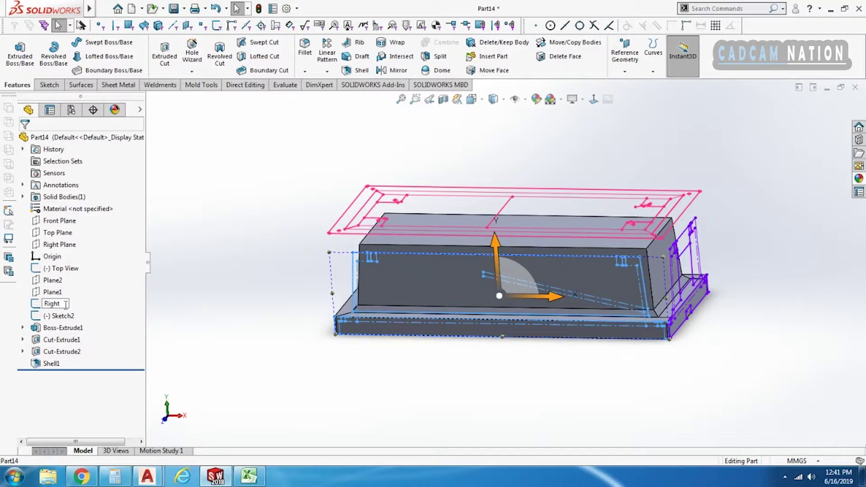
left_click(193, 353)
Step: Rename the purple end sketch, Sketch2, as Front View
left_click(62, 316)
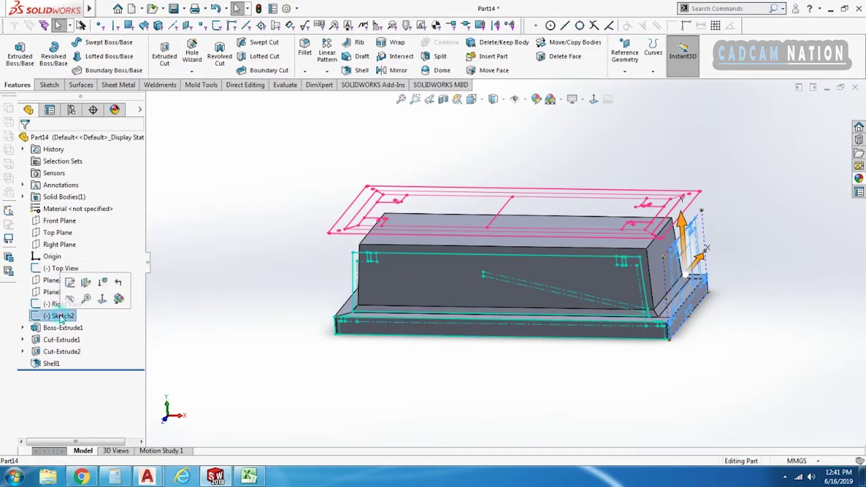
left_click(61, 315)
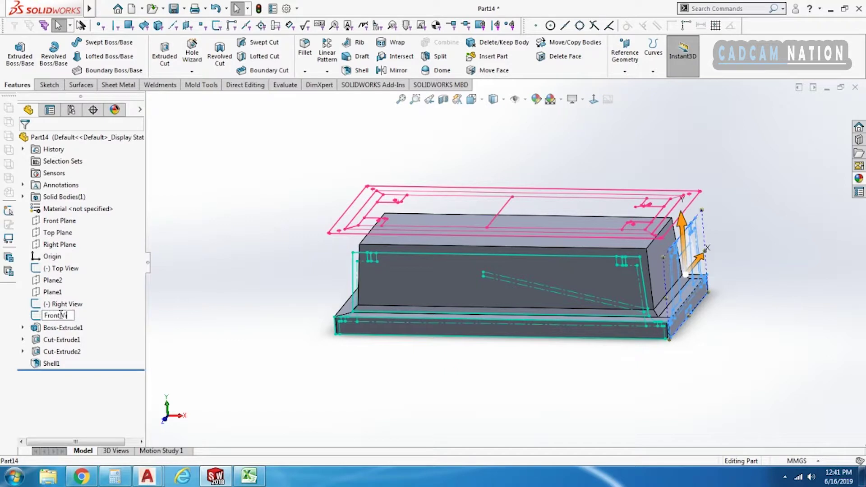
left_click(207, 342)
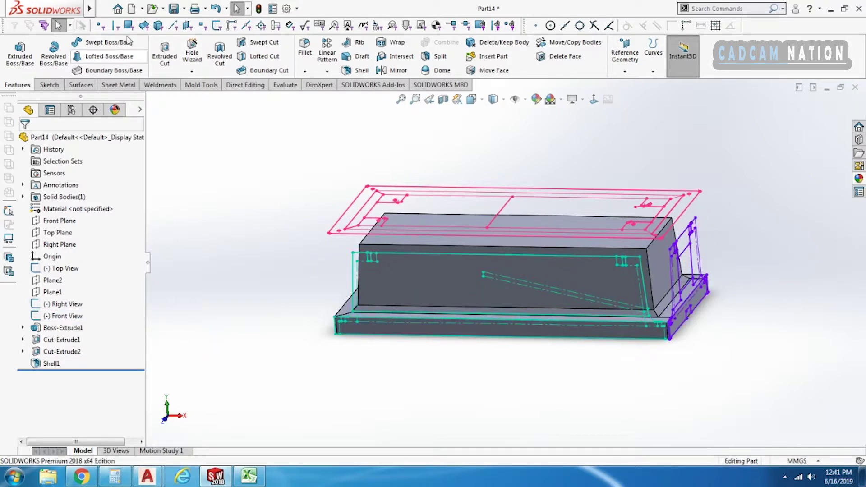
Step: Expand the display pane beside the feature tree, narrow it and show the Top View sketch
left_click(142, 110)
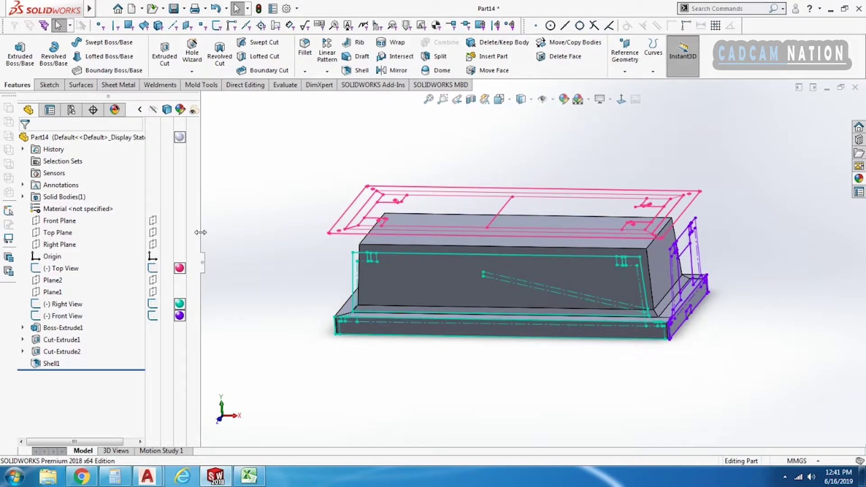
left_click_drag(201, 232, 157, 232)
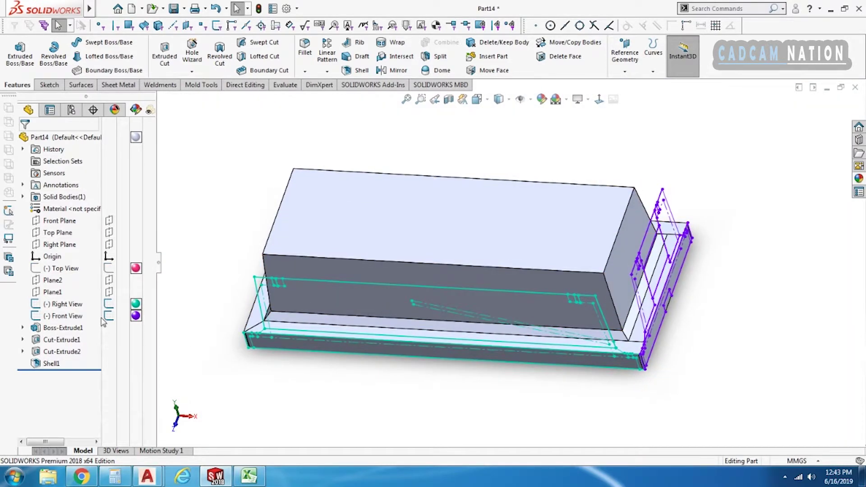
left_click(108, 268)
Step: Start a new sketch on the block's top face, viewed face-on
middle_click_drag(428, 328, 445, 411)
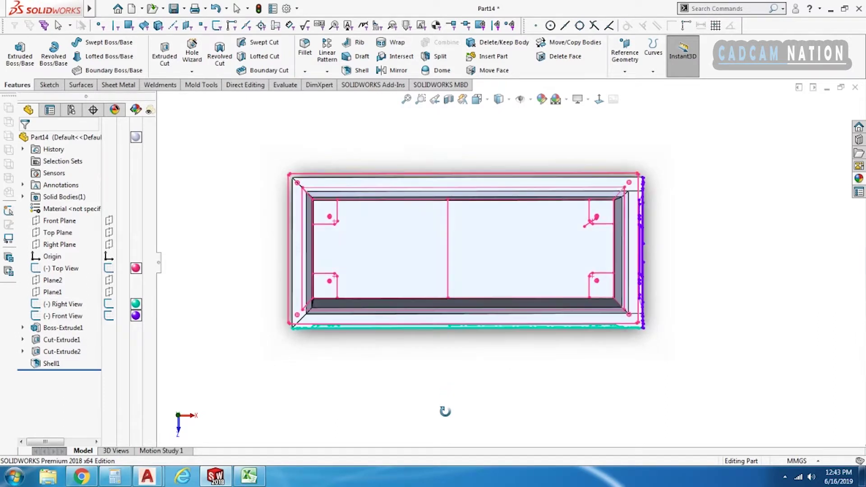
left_click(599, 100)
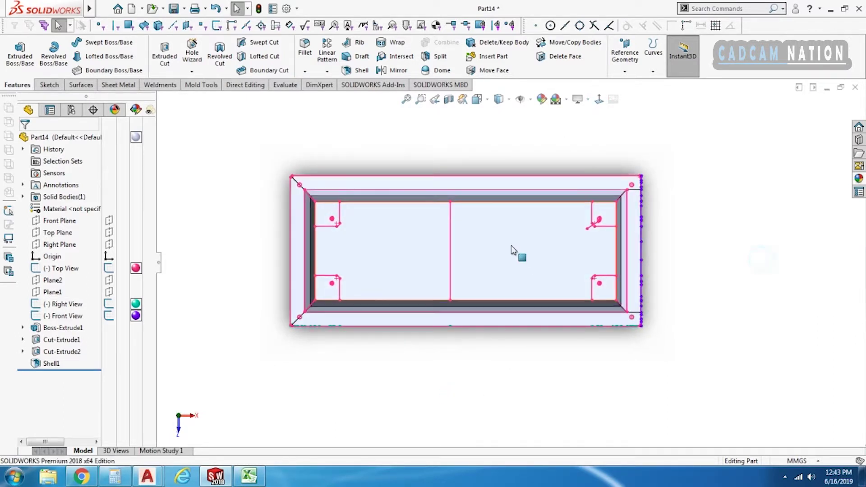
left_click(540, 243)
left_click(558, 212)
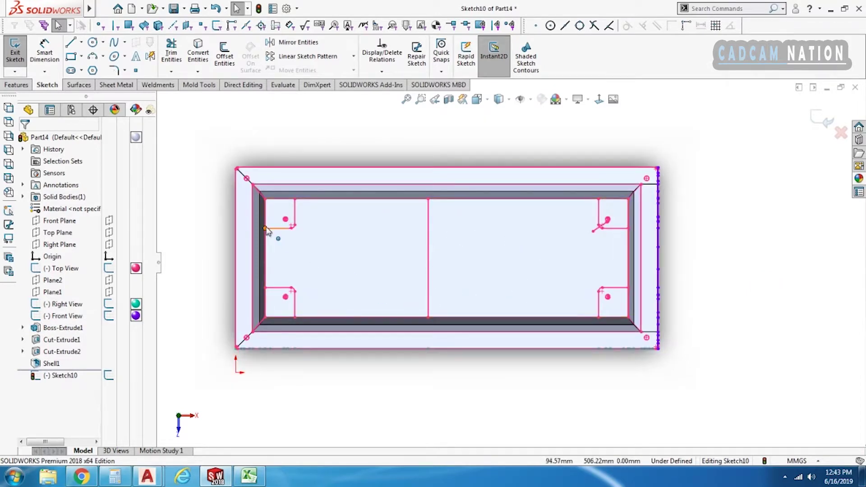
Step: Trace the upper-left corner notch of the pink outline with a horizontal line, a tangent arc and a vertical line
scroll(285, 215, "down", 3)
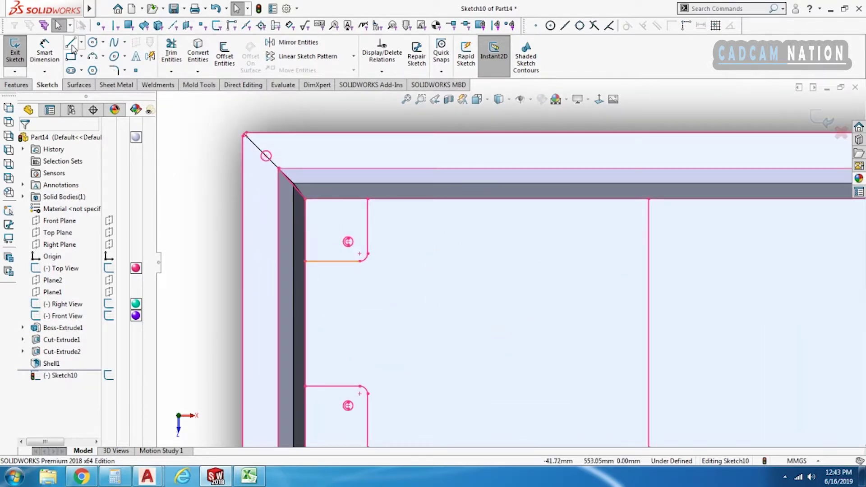
key("l")
left_click(305, 262)
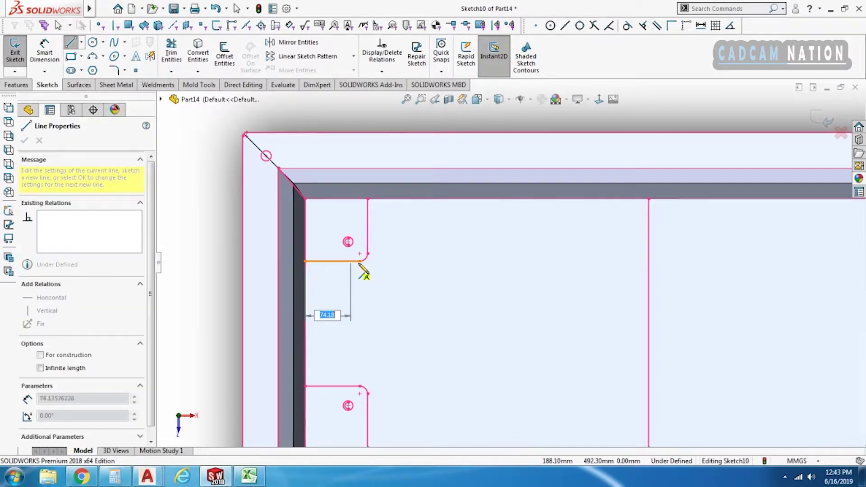
left_click(360, 262)
key("a")
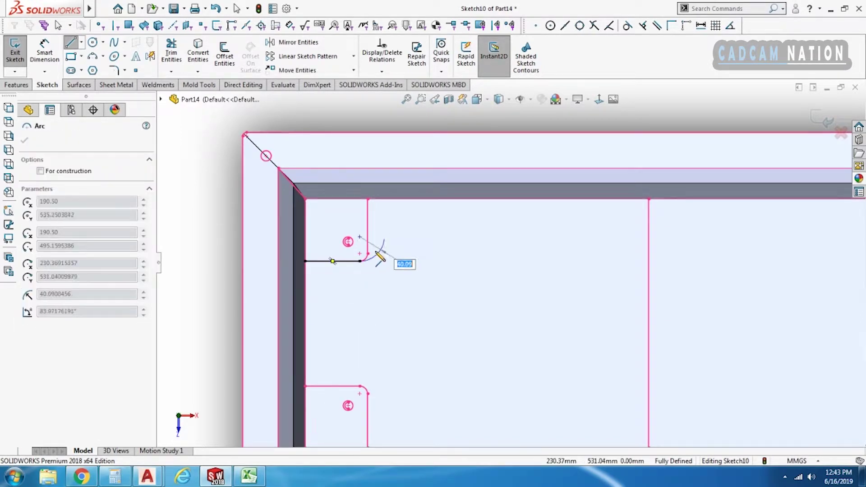
left_click(368, 255)
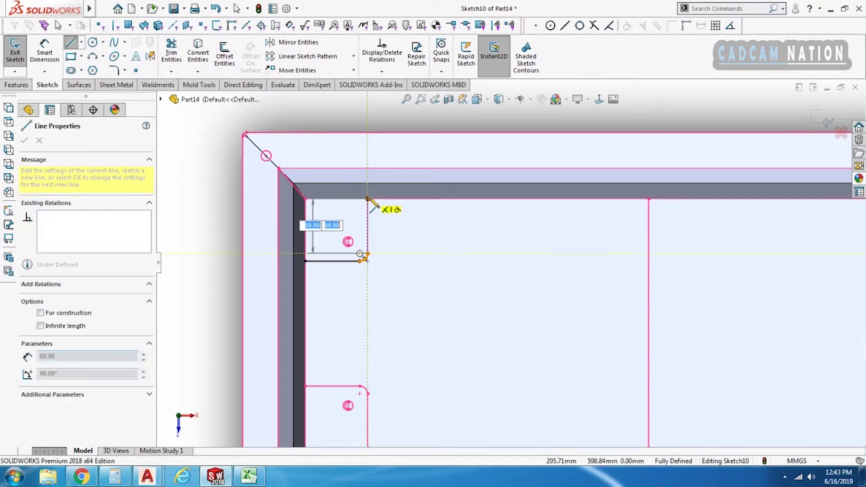
left_click(368, 199)
Step: Continue the outline along the top face's upper edge and trace the rounded upper-right corner notch to the right edge
scroll(402, 221, "up", 3)
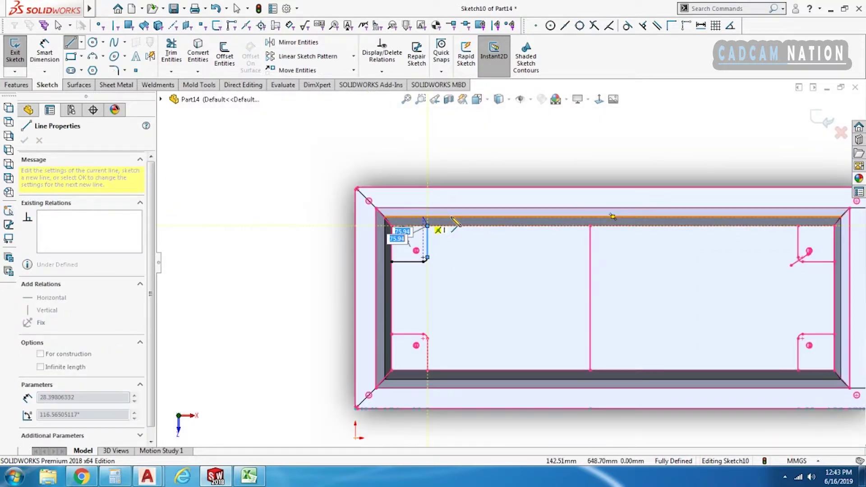
middle_click_drag(650, 268, 489, 269, "ctrl")
left_click(607, 226)
left_click(607, 257)
scroll(607, 258, "down", 5)
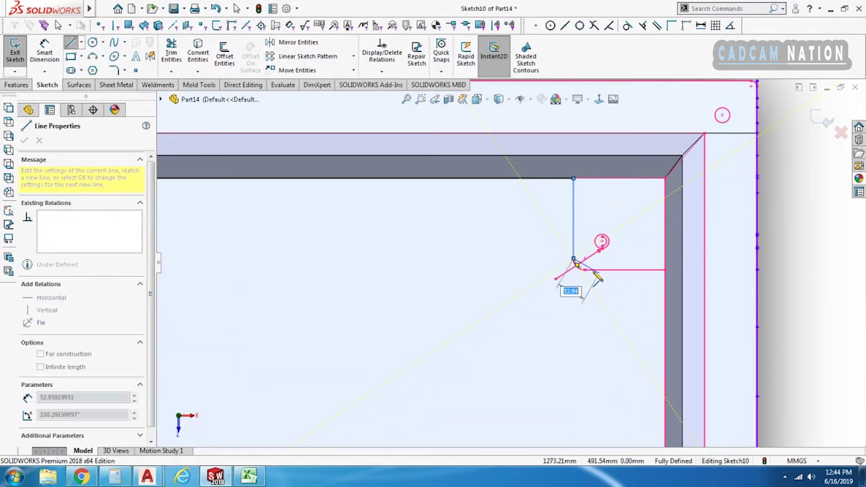
left_click(585, 270)
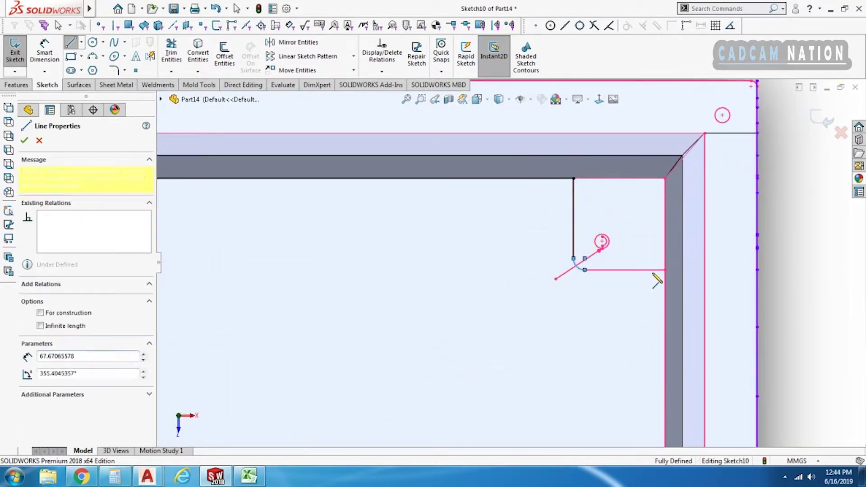
left_click(665, 269)
Step: Continue the outline down the right edge and trace the rounded lower-right corner notch to the lower edge
scroll(664, 278, "up", 3)
left_click(617, 395)
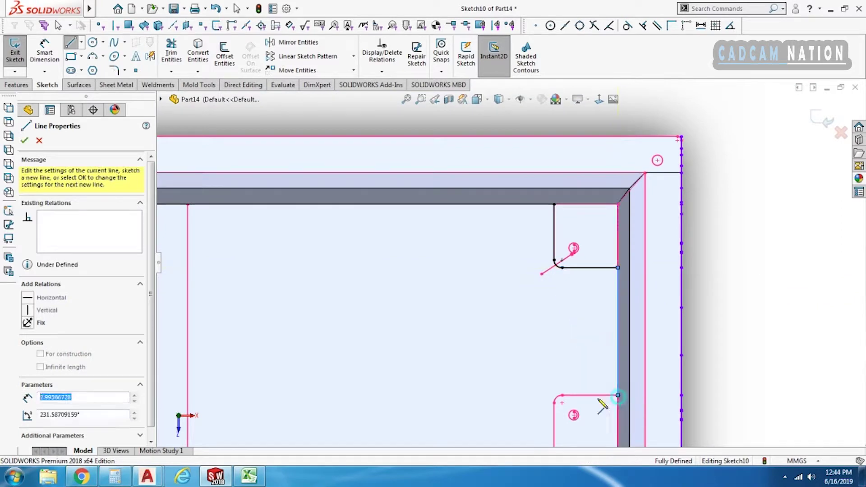
scroll(580, 412, "down", 2)
left_click(562, 396)
left_click(540, 392)
scroll(539, 395, "up", 4)
scroll(526, 368, "down", 2)
left_click(526, 357)
Step: Continue along the lower edge, trace the rounded lower-left corner notch and close the outline up the left edge
scroll(525, 361, "up", 4)
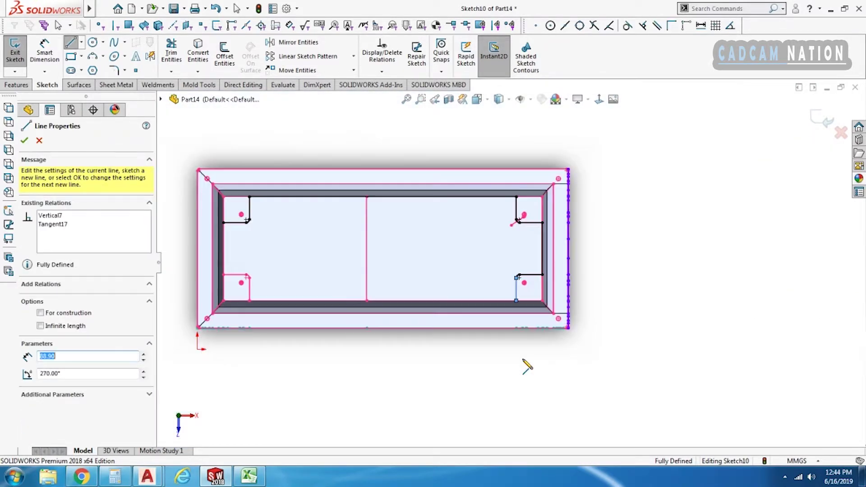
left_click(250, 301)
scroll(247, 289, "down", 5)
left_click(330, 267)
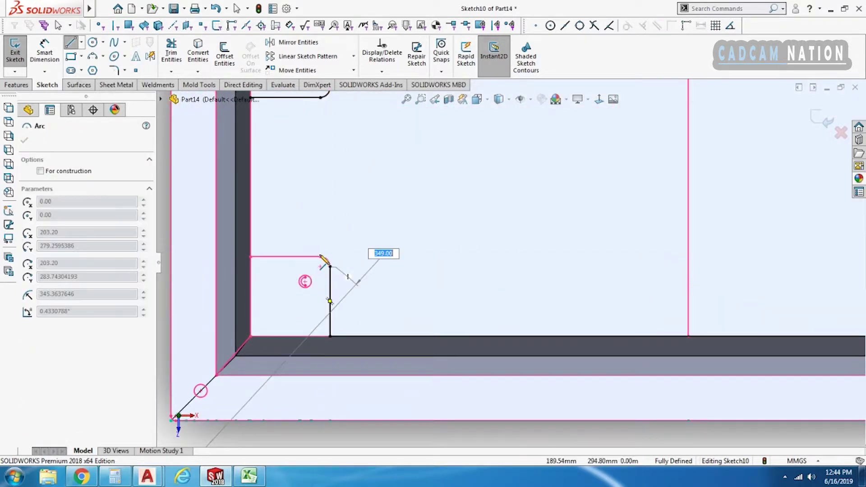
left_click(321, 257)
scroll(269, 260, "up", 2)
left_click(274, 258)
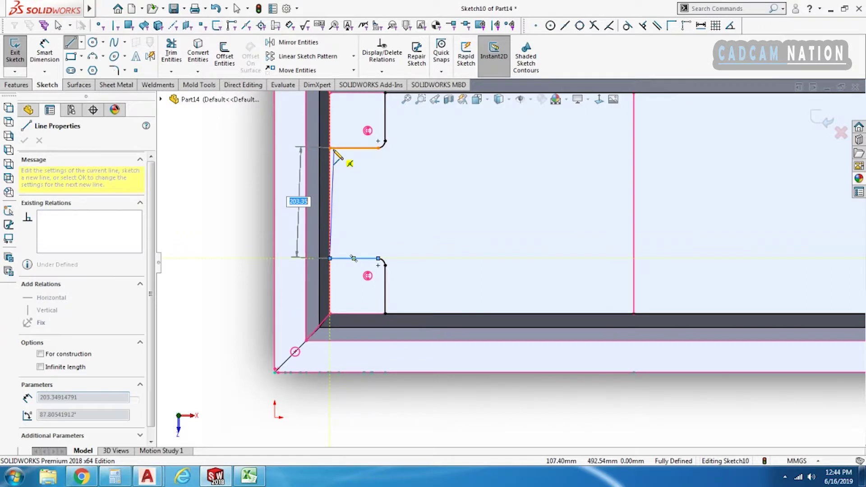
scroll(496, 273, "up", 5)
key("Escape")
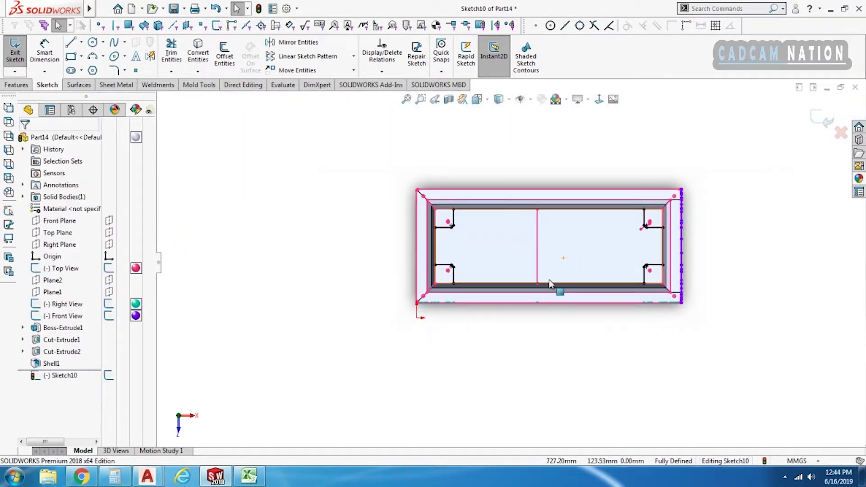
Step: Inspect the notched outline on the block's top face at an angle, then face-on and enlarged
scroll(554, 290, "down", 3)
middle_click_drag(507, 316, 497, 247)
middle_click_drag(532, 295, 548, 336)
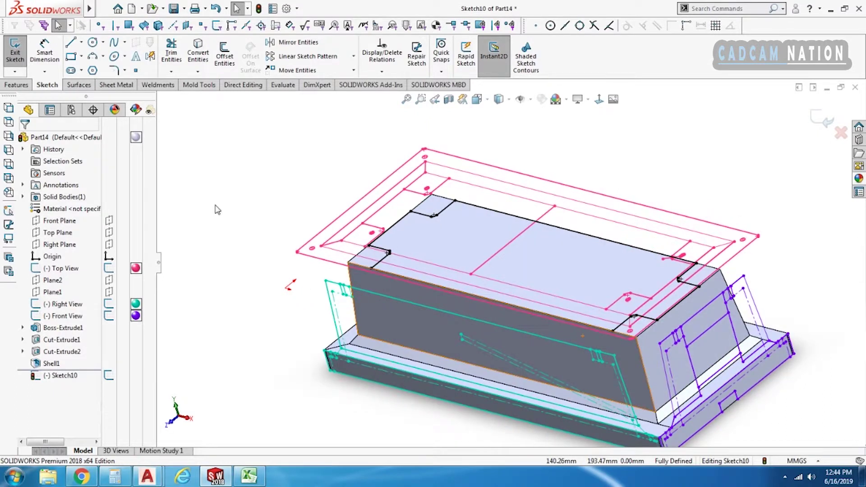
left_click(17, 84)
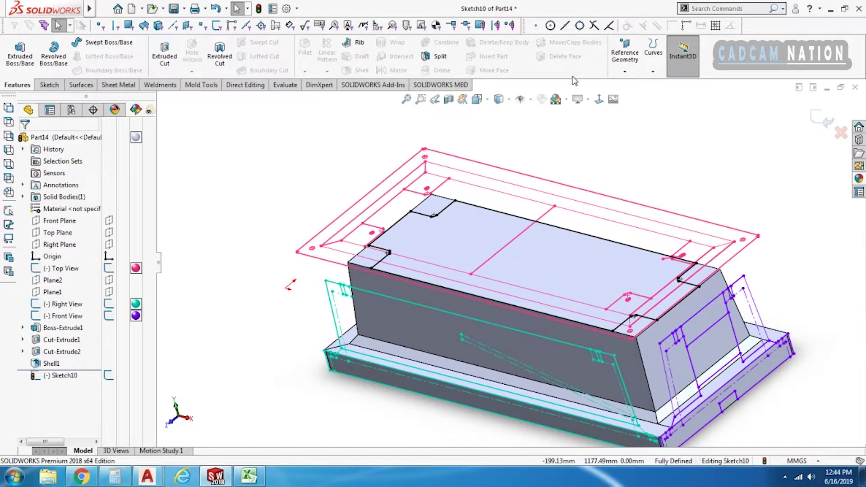
left_click(599, 100)
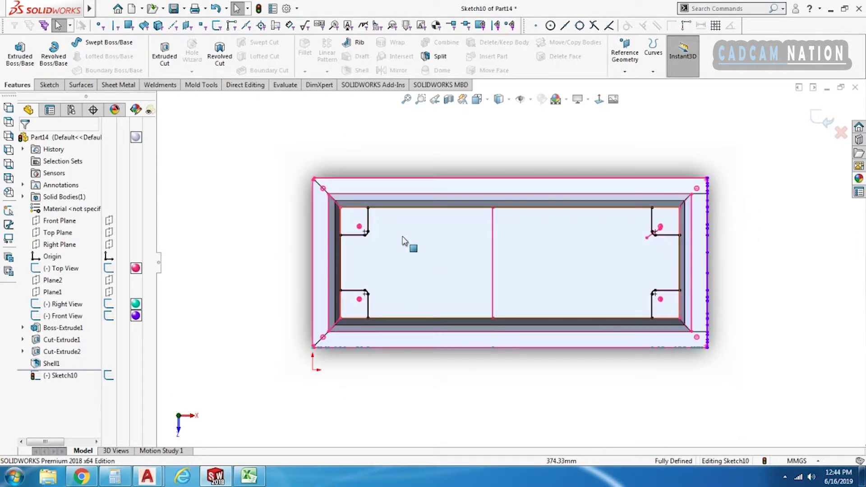
scroll(395, 231, "down", 3)
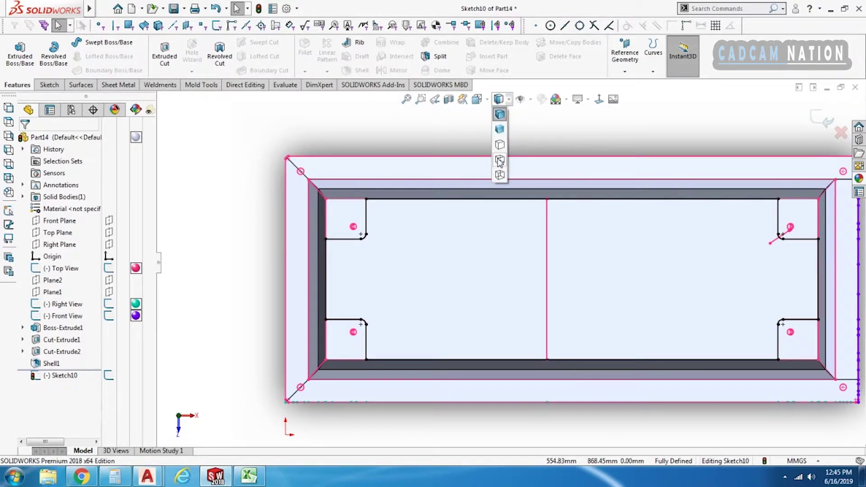
Step: Show the model with hidden lines visible and sketch a vertical line along the shell's left inner wall edge, spanning past both left notches
left_click(500, 161)
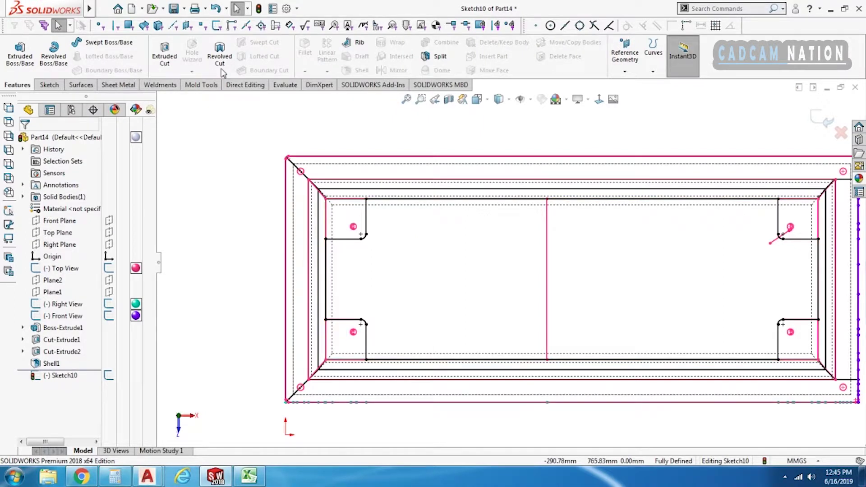
left_click(48, 85)
left_click(71, 44)
scroll(253, 230, "down", 5)
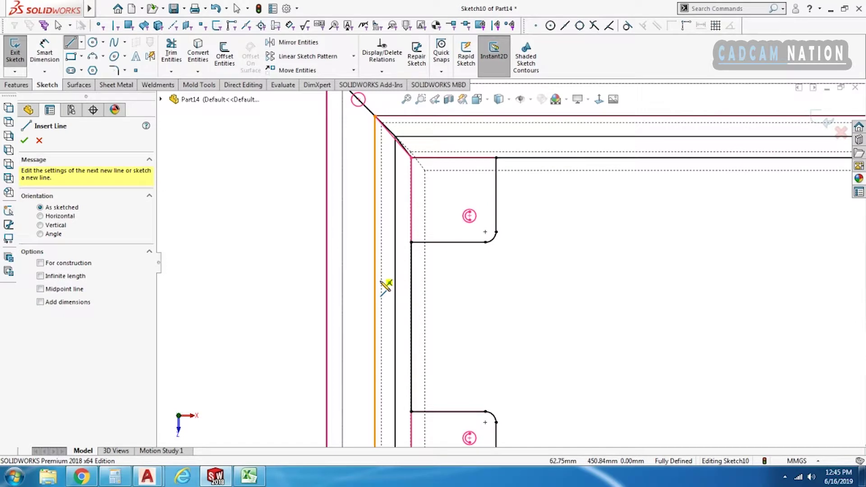
left_click(425, 228)
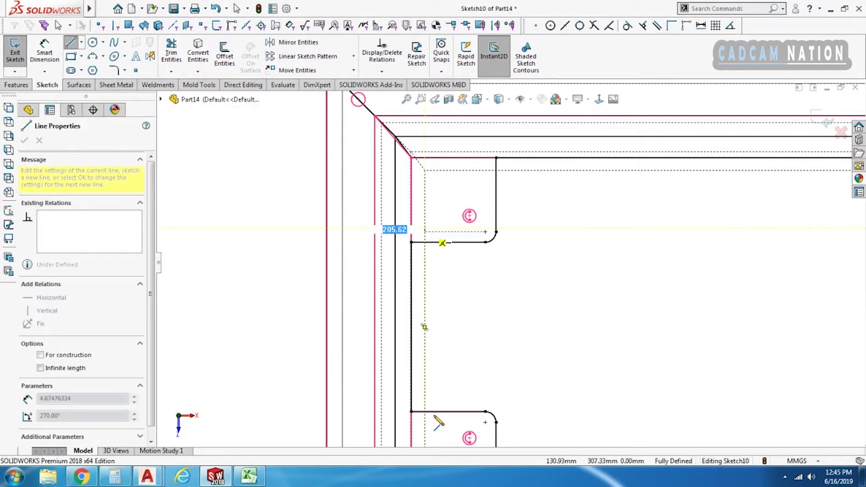
left_click(424, 423)
key("Escape")
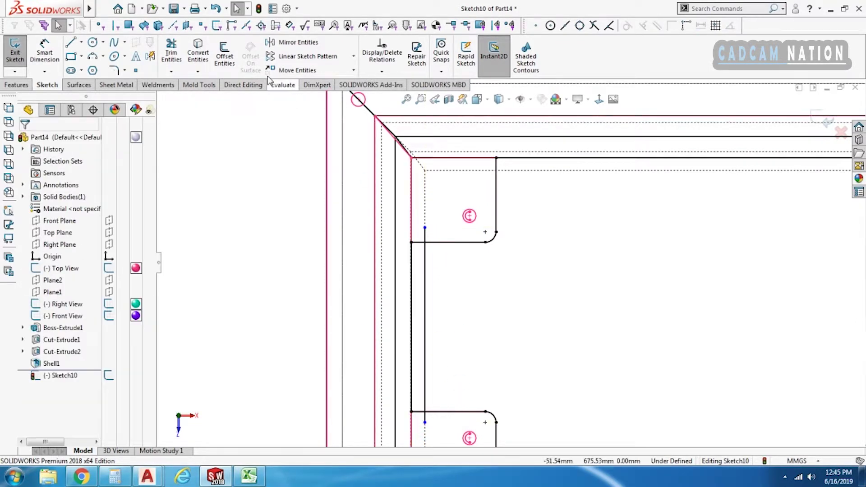
Step: Trim the left line's overhangs and the old outer outline beyond it, and make the line collinear with the hidden left inner edge
left_click(172, 51)
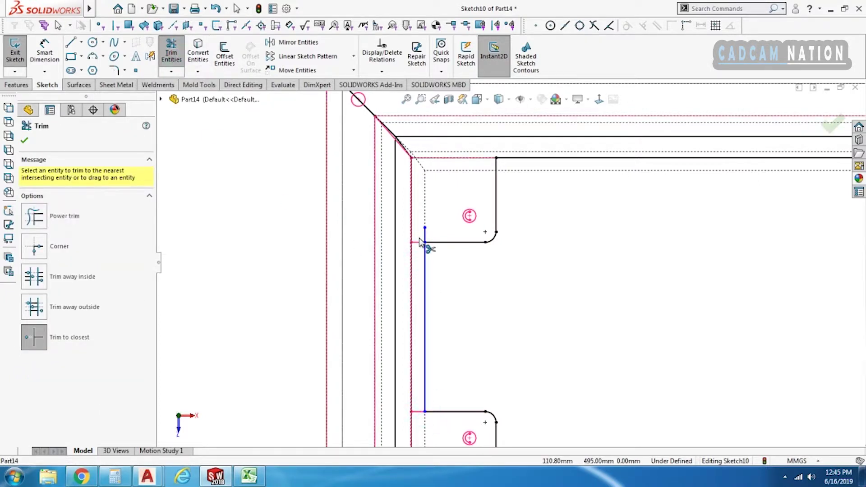
key("Escape")
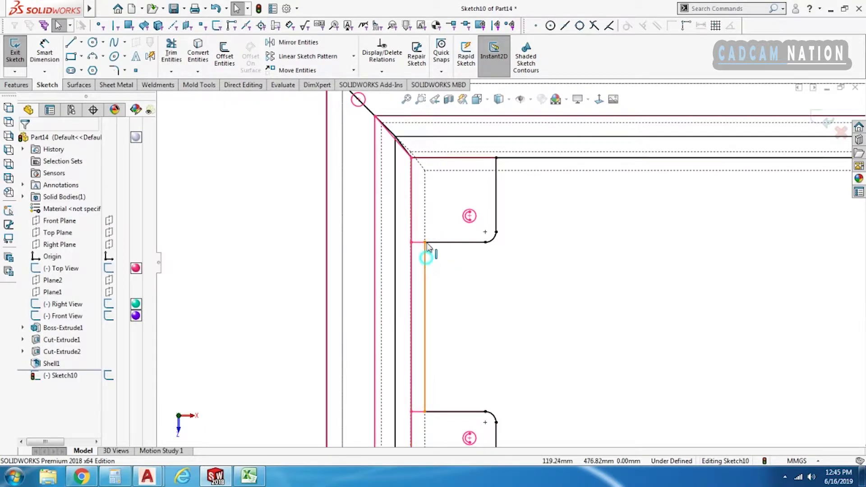
left_click(426, 258)
left_click(412, 203, "ctrl")
left_click(457, 167)
left_click(486, 303)
Step: Sketch a line along the shell's lower inner wall edge, spanning past both lower notches
scroll(572, 313, "up", 4)
middle_click_drag(466, 293, 336, 287, "ctrl")
left_click(70, 43)
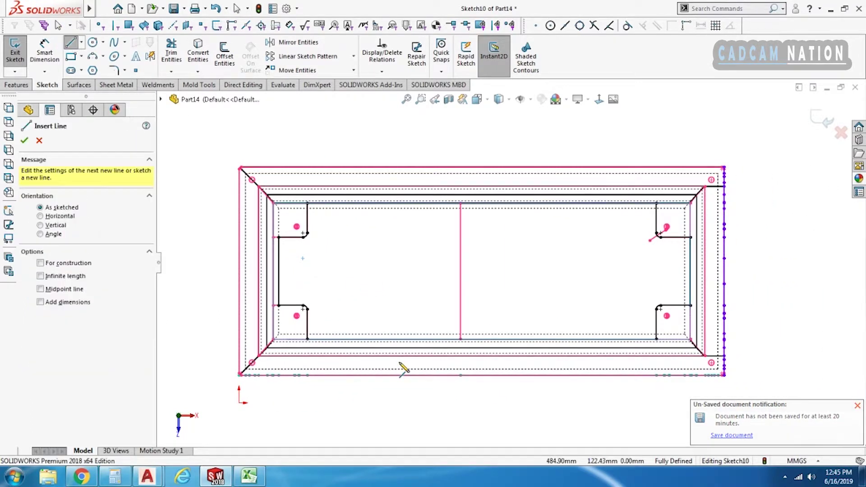
scroll(352, 356, "down", 2)
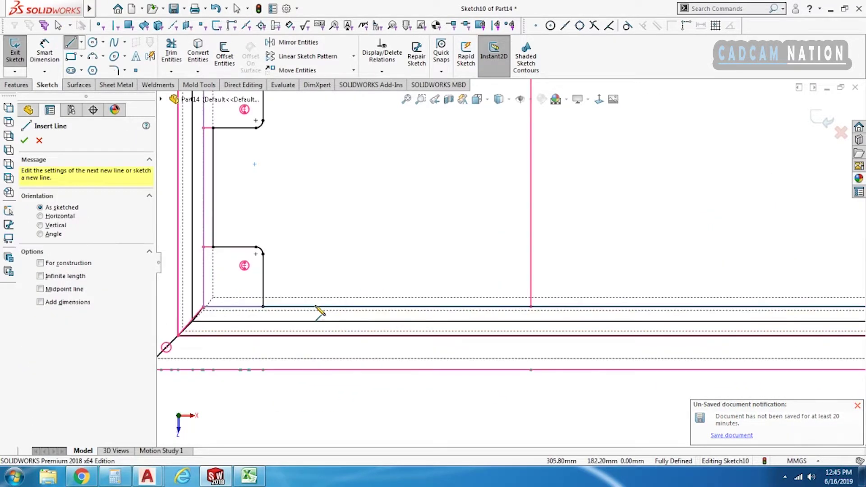
left_click(260, 301)
scroll(566, 295, "up", 2)
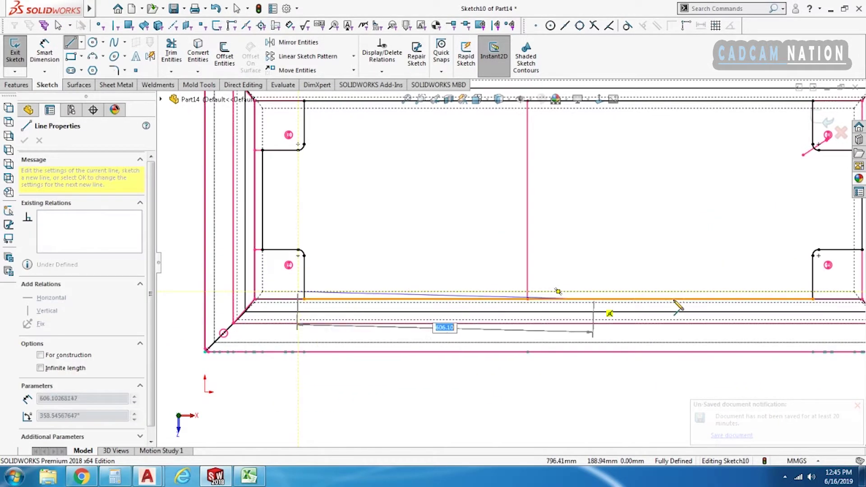
left_click(829, 299)
key("Escape")
Step: Trim the lower line's overhangs at both lower notches together with the old lower outline segments outside it
scroll(825, 297, "down", 3)
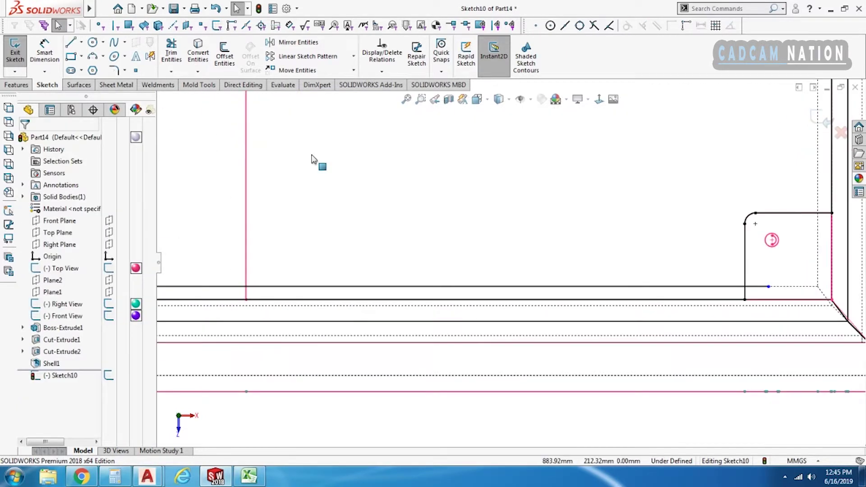
left_click(172, 53)
scroll(261, 275, "up", 3)
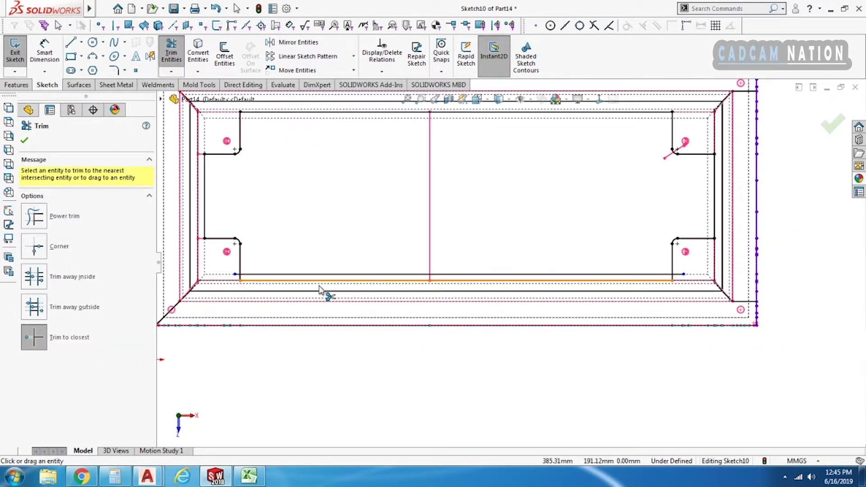
scroll(223, 282, "down", 3)
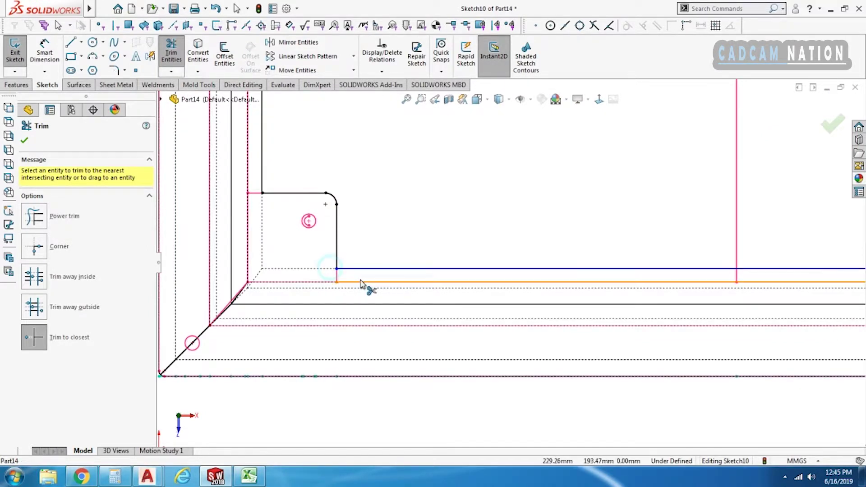
scroll(375, 316, "up", 4)
scroll(663, 286, "down", 4)
left_click(565, 288)
key("Escape")
Step: Make the lower outline line collinear with the shell's hidden lower inner edge
left_click(547, 275)
left_click(589, 275, "ctrl")
left_click(621, 228)
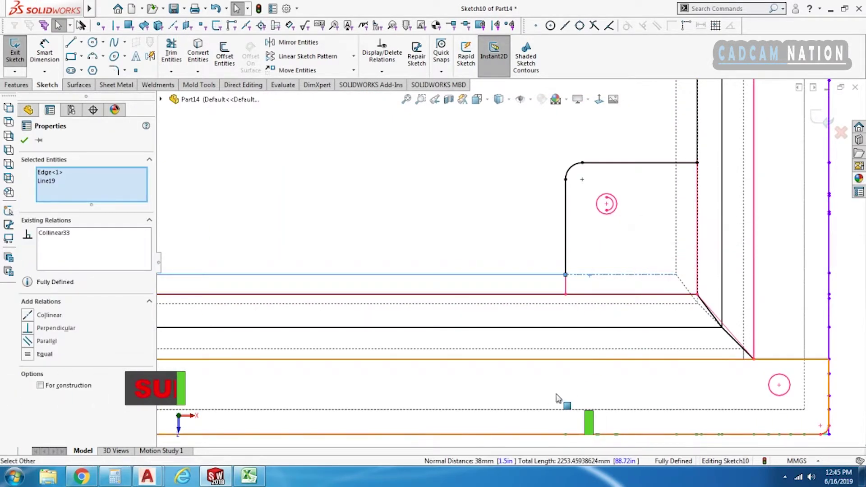
key("Escape")
Step: Sketch a vertical line along the shell's right inner wall edge, spanning past both right notches
scroll(573, 414, "up", 3)
left_click(71, 42)
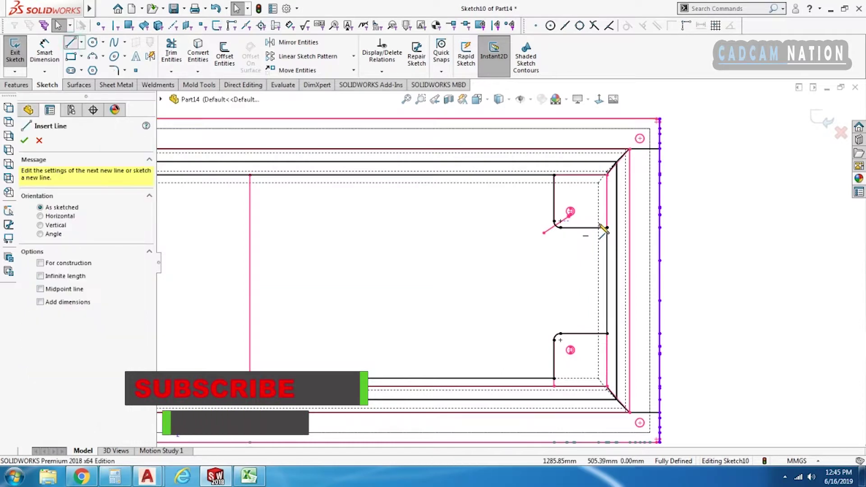
left_click(598, 215)
left_click(598, 349)
key("Escape")
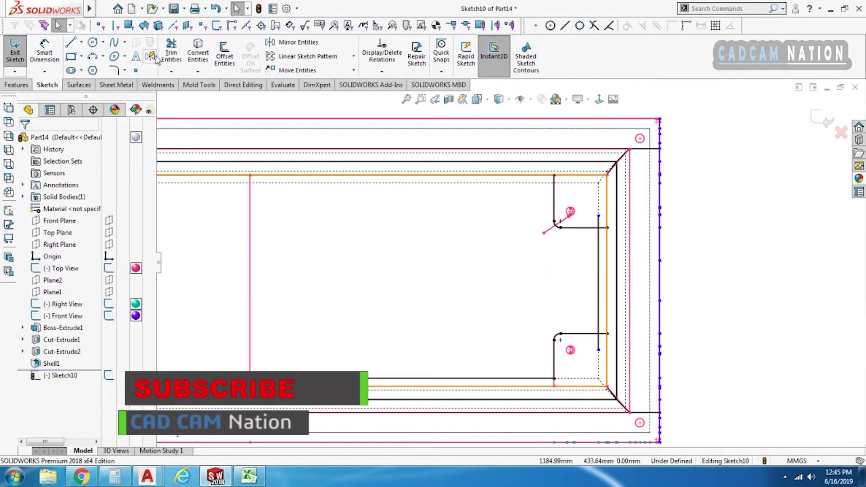
Step: Trim the right line's overhangs at both right notches and the old right outline segments outside it
left_click(171, 51)
scroll(616, 325, "down", 4)
scroll(595, 303, "up", 2)
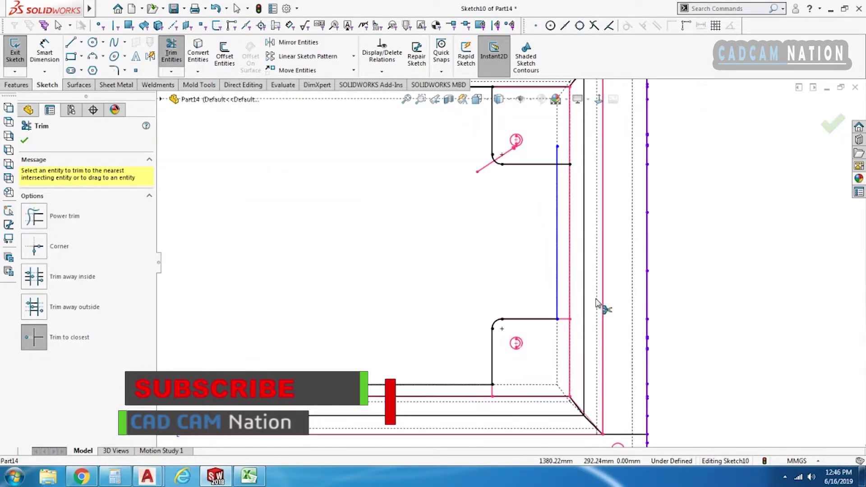
scroll(567, 194, "down", 4)
left_click(545, 193)
scroll(550, 244, "up", 5)
scroll(554, 264, "up", 1)
scroll(553, 267, "down", 1)
key("Escape")
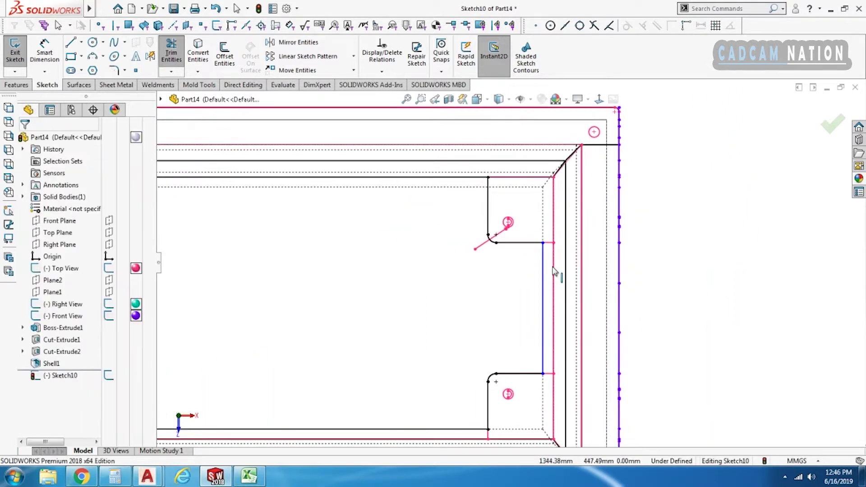
Step: Make the right outline line collinear with the shell's hidden right inner edge
left_click(543, 259)
left_click(543, 226, "ctrl")
left_click(574, 179)
Step: Sketch a line along the shell's upper inner wall edge, spanning past both upper notches
scroll(593, 303, "up", 4)
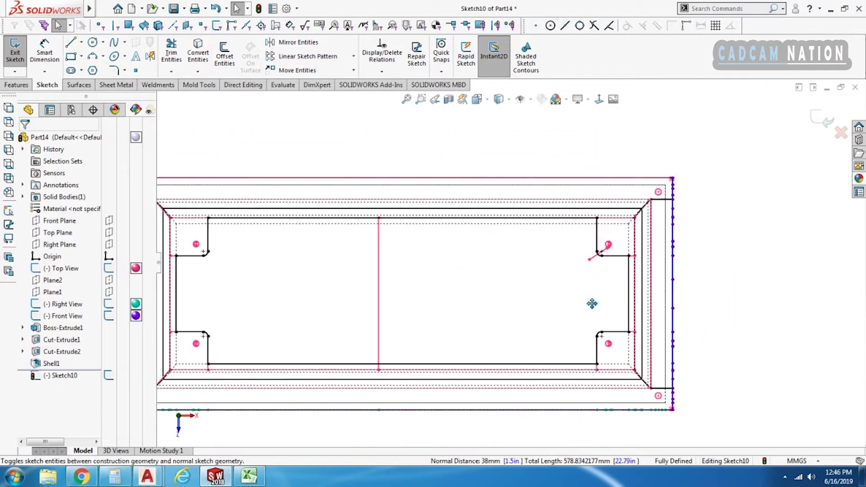
left_click(72, 43)
scroll(192, 222, "down", 2)
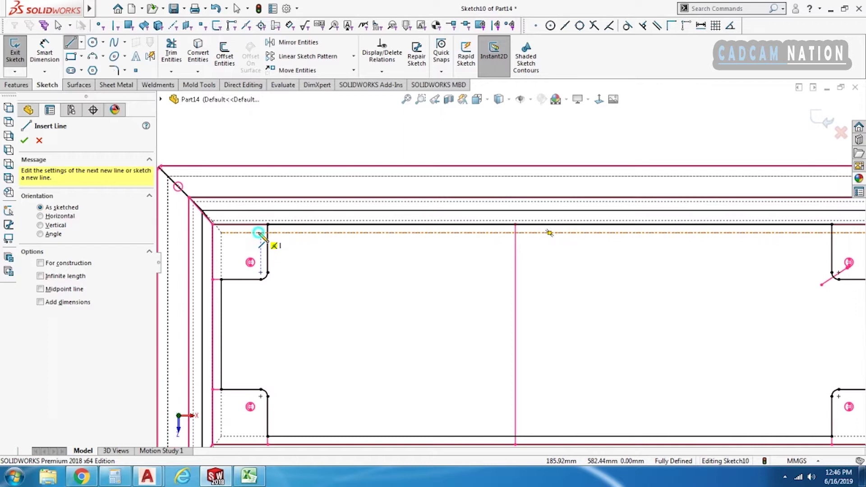
left_click(259, 232)
scroll(659, 268, "up", 4)
scroll(685, 271, "down", 4)
left_click(659, 242)
key("Escape")
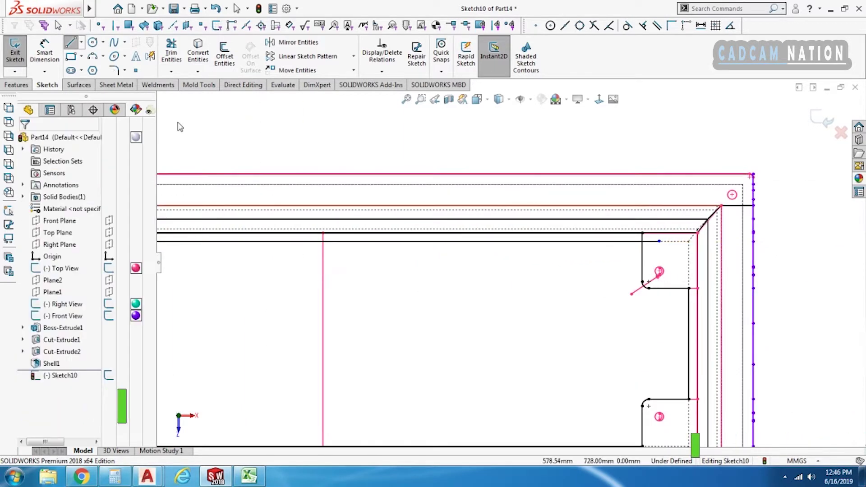
Step: Trim the upper line's overhangs at both upper notches and the old upper outline segments outside it
left_click(171, 51)
left_click(650, 241)
left_click(638, 233)
left_click(642, 237)
scroll(650, 263, "up", 1)
scroll(651, 267, "up", 2)
scroll(391, 275, "down", 3)
left_click(393, 264)
key("Escape")
Step: Make the upper outline line collinear with the shell's hidden upper inner edge
scroll(436, 295, "up", 1)
left_click(445, 271)
left_click(400, 270, "ctrl")
left_click(433, 221)
left_click(437, 169)
Step: Restore the shaded-with-edges display and turn the model to an angled view showing the top face outline
scroll(502, 325, "up", 5)
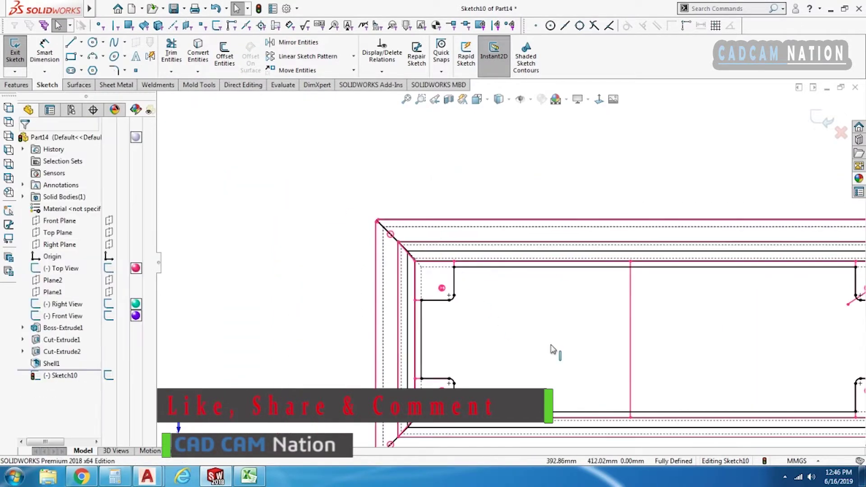
mouse_move(454, 358)
middle_mouse_down()
mouse_move(468, 315)
mouse_move(471, 219)
mouse_move(444, 206)
middle_mouse_up()
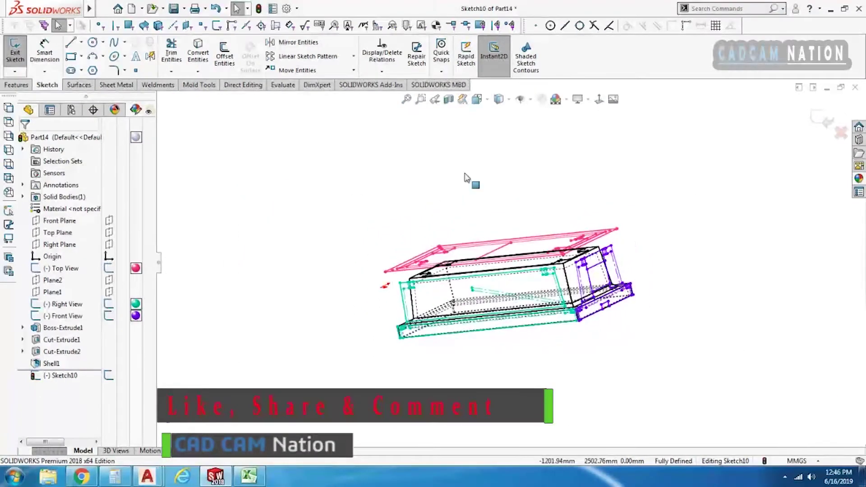
left_click(500, 102)
left_click(502, 116)
middle_click_drag(575, 343, 569, 417)
scroll(514, 315, "down", 3)
Step: Cut-extrude the notched outline through the block's top wall with the Up To Next end condition
left_click(17, 85)
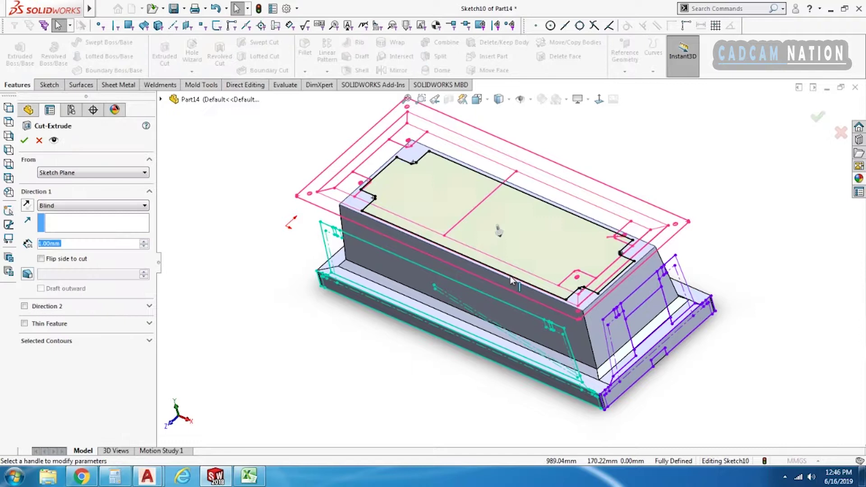
left_click(73, 205)
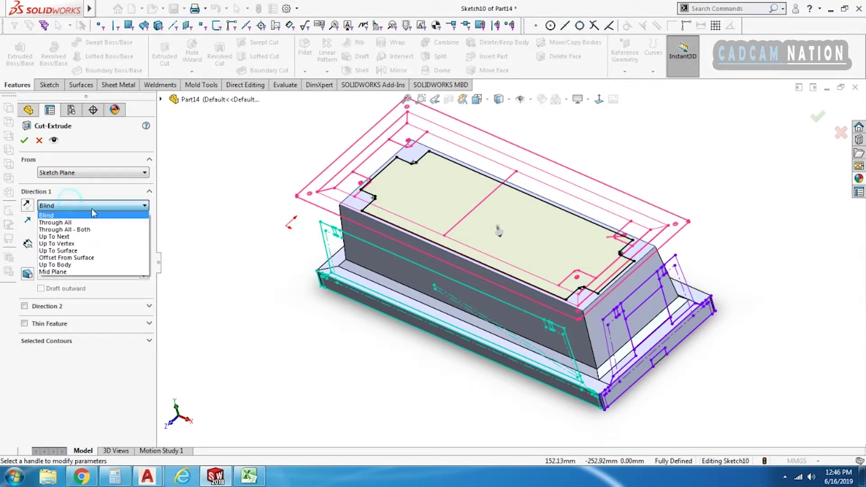
left_click(90, 237)
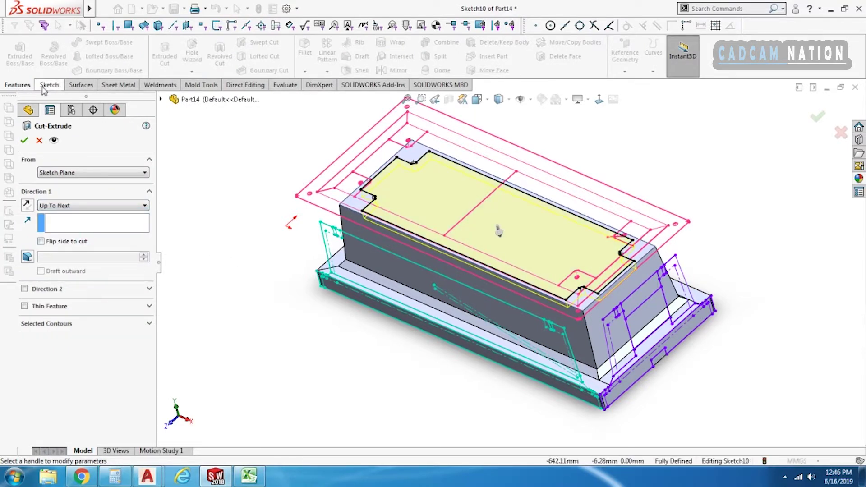
key("Return")
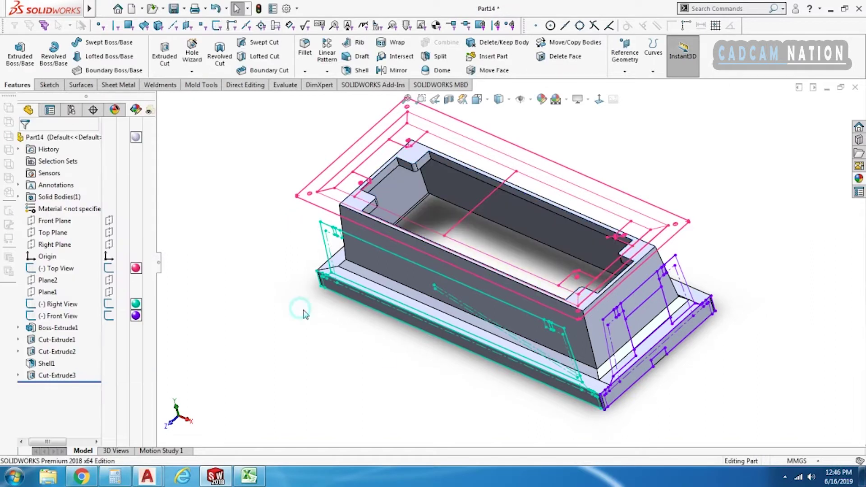
Step: Inspect the opened block's interior corners and the front-view sketch on its end face from several angles
middle_click_drag(299, 306, 511, 230)
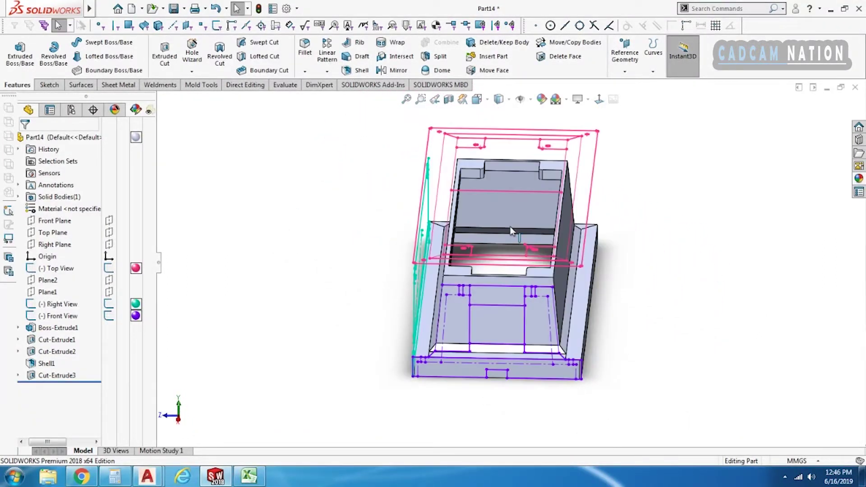
scroll(512, 230, "down", 2)
scroll(656, 315, "up", 2)
middle_click_drag(502, 298, 495, 329)
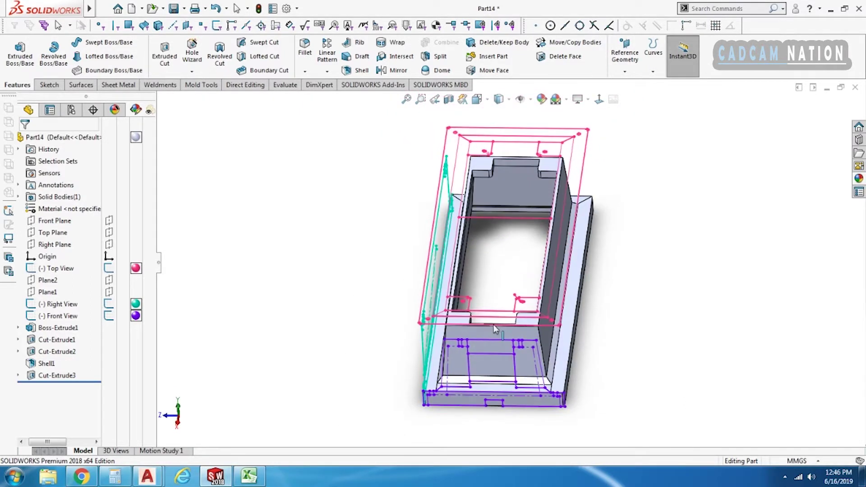
mouse_move(454, 302)
middle_mouse_down()
mouse_move(526, 289)
mouse_move(541, 316)
mouse_move(520, 339)
mouse_move(570, 305)
mouse_move(624, 373)
mouse_move(532, 324)
mouse_move(555, 328)
mouse_move(533, 301)
mouse_move(482, 308)
mouse_move(518, 335)
mouse_move(303, 305)
middle_mouse_up()
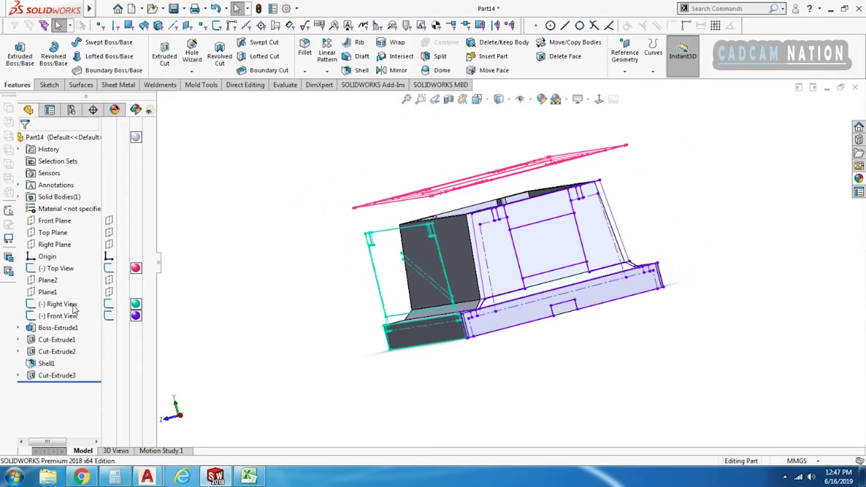
left_click(47, 279)
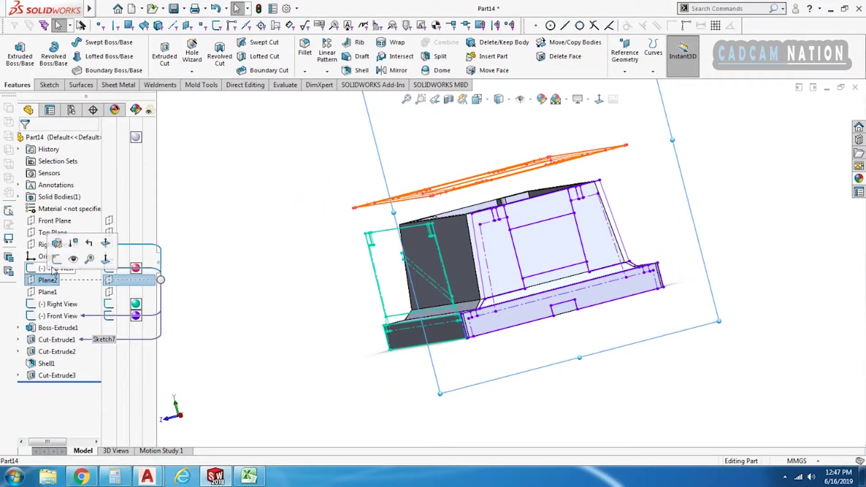
left_click(59, 246)
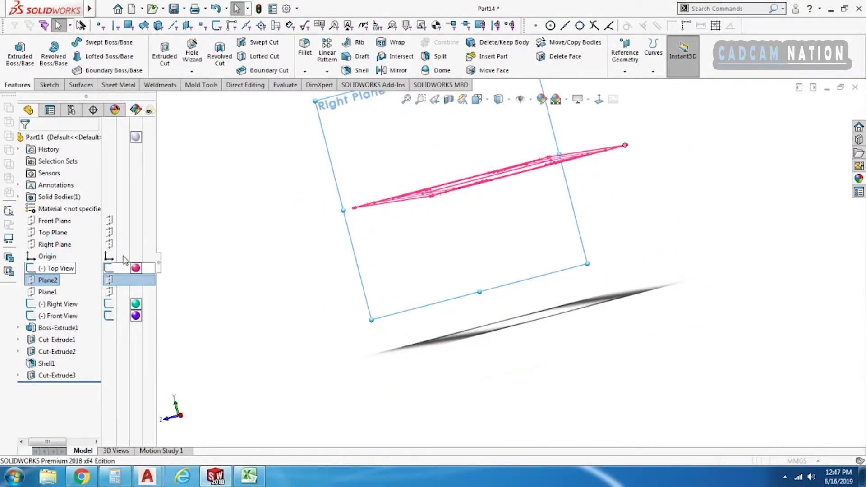
key("Escape")
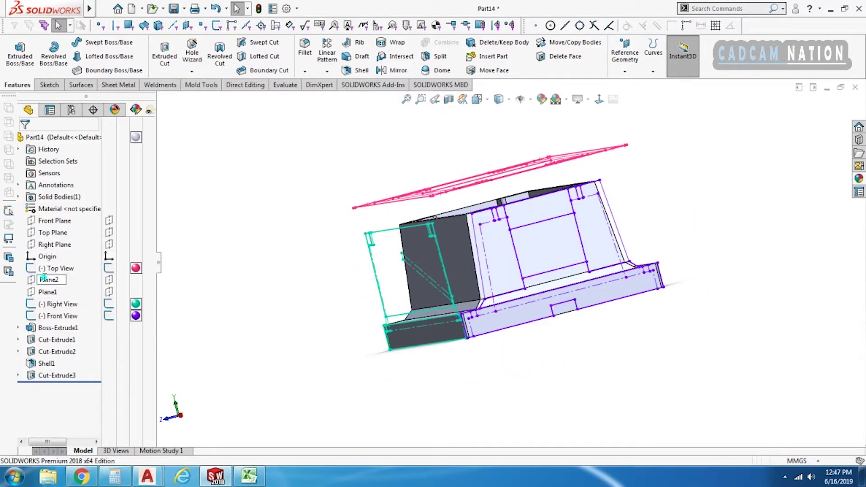
Step: Sketch a closed rectangle on Plane2 tracing the front view's central opening, 203.20 mm wide, from the block's base edge to its top edge
left_click(47, 279)
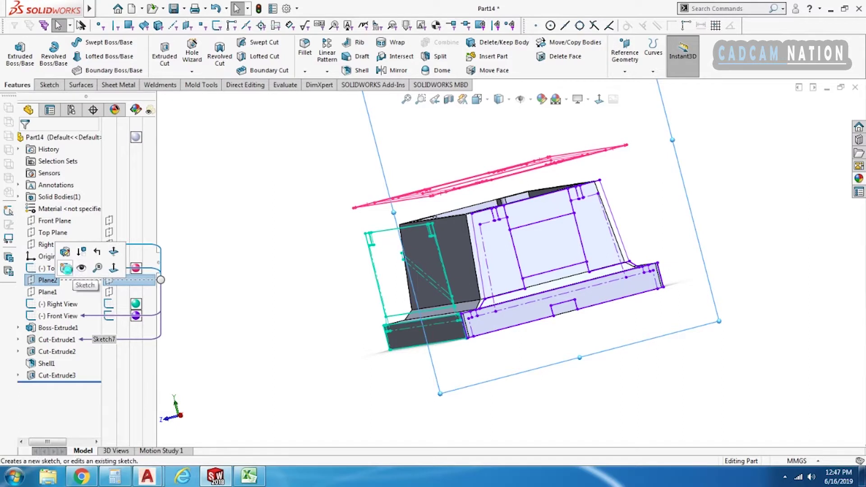
left_click(66, 269)
left_click(601, 100)
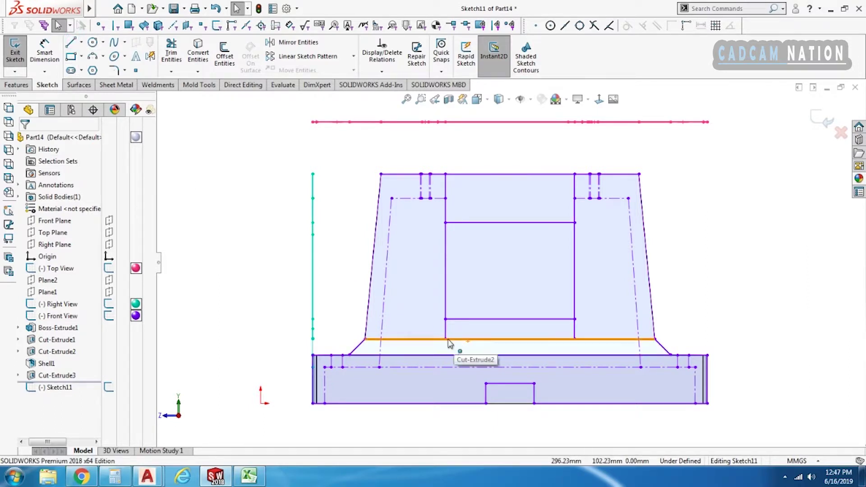
left_click(70, 43)
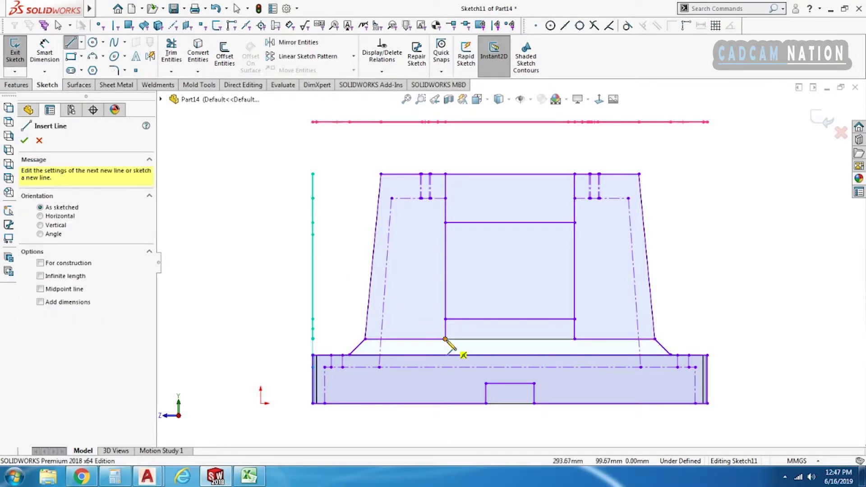
left_click(445, 339)
left_click(445, 175)
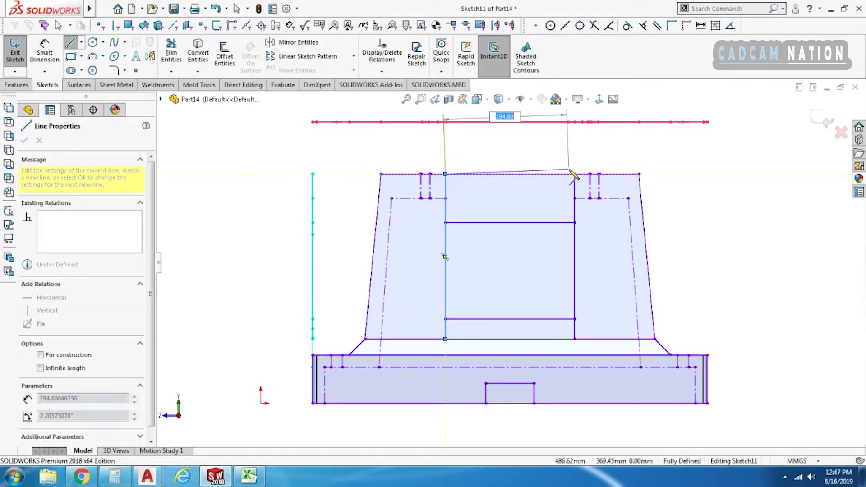
left_click(574, 174)
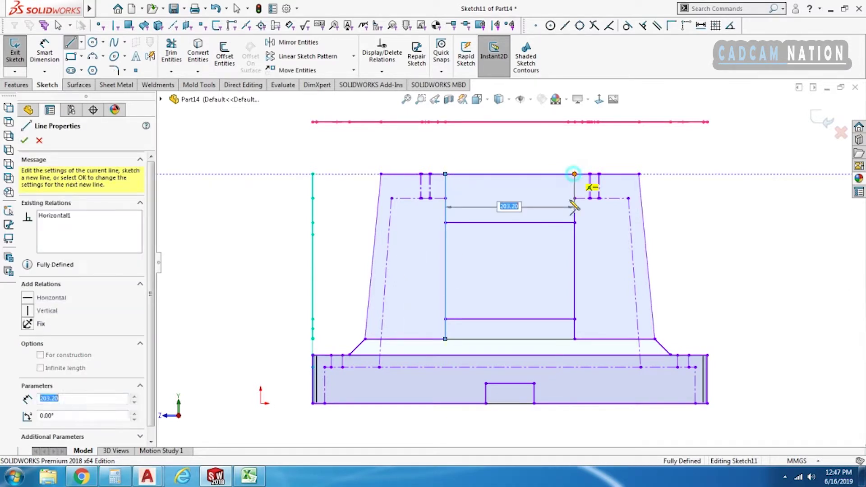
left_click(574, 339)
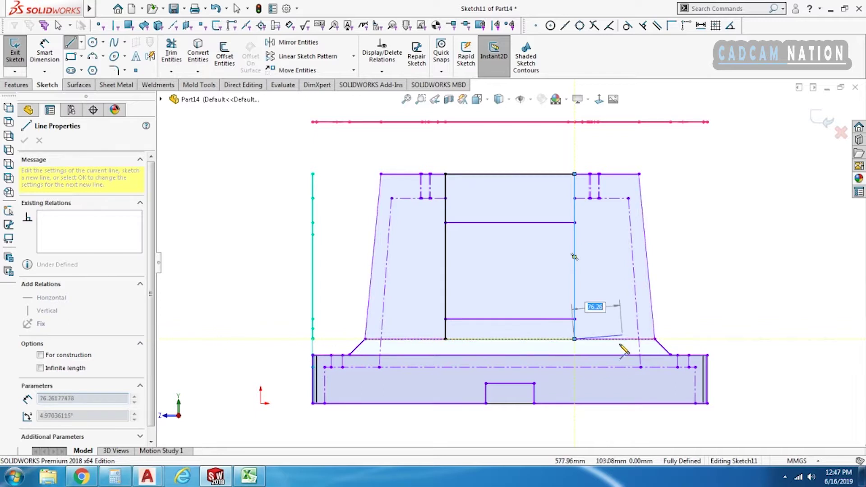
left_click(446, 339)
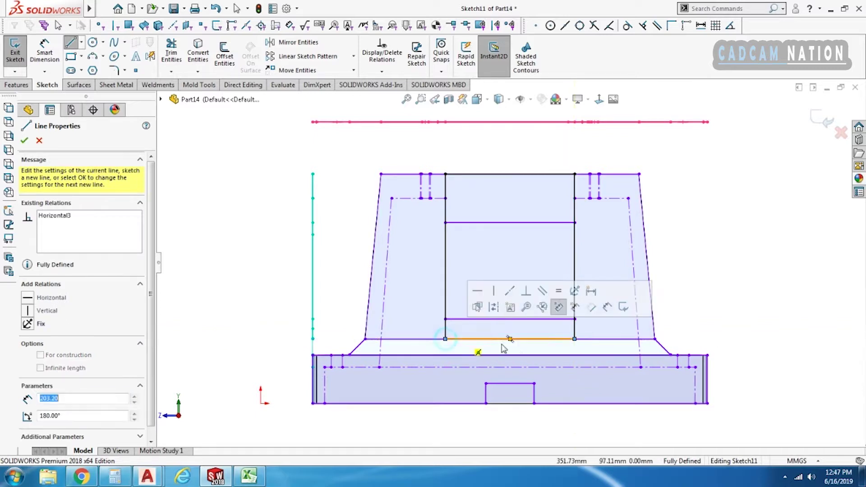
scroll(510, 307, "up", 3)
key("Escape")
Step: Cut-extrude the rectangle through the block's near end wall with the Up To Next end condition
middle_click_drag(456, 329, 503, 415)
scroll(541, 340, "up", 1)
middle_click_drag(499, 329, 406, 284, "ctrl")
left_click(17, 87)
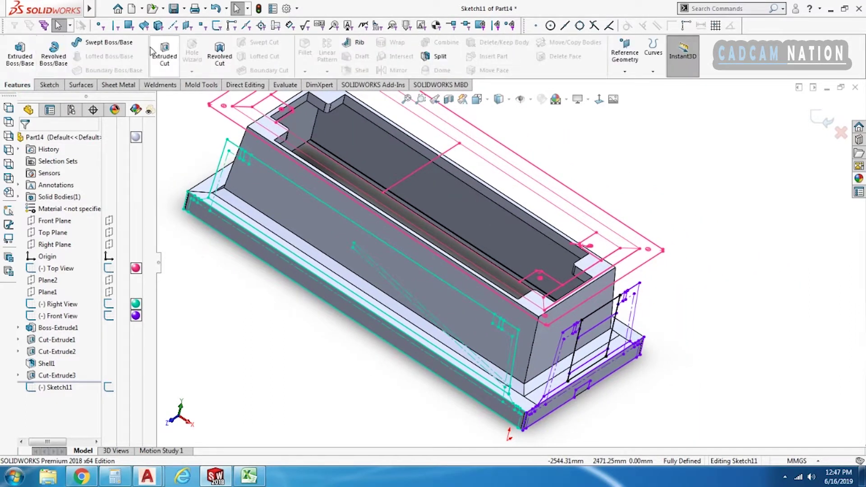
left_click(167, 46)
right_click(305, 377)
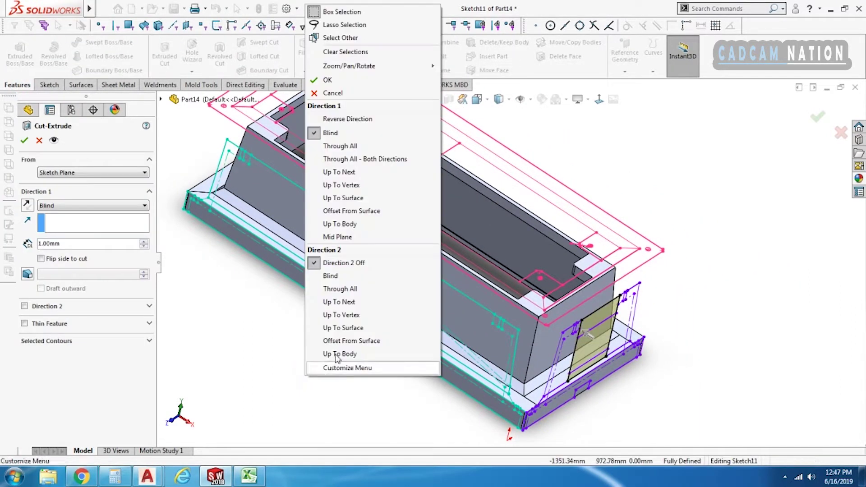
left_click(342, 173)
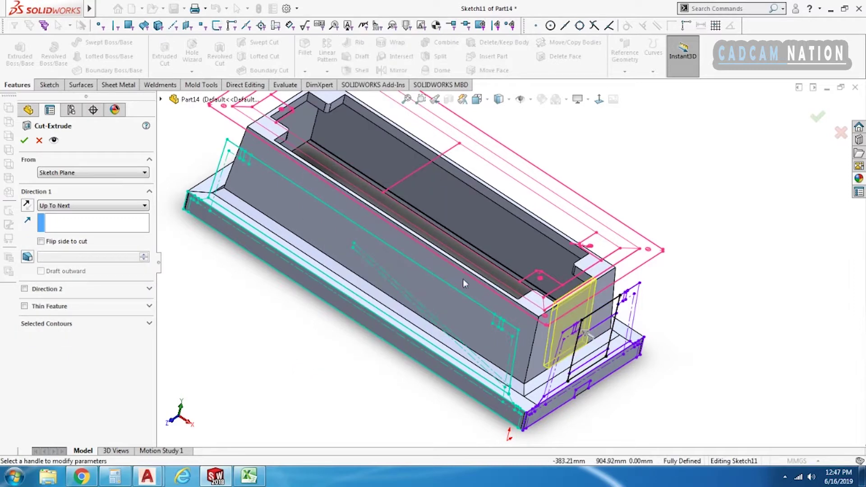
middle_click_drag(508, 341, 336, 289)
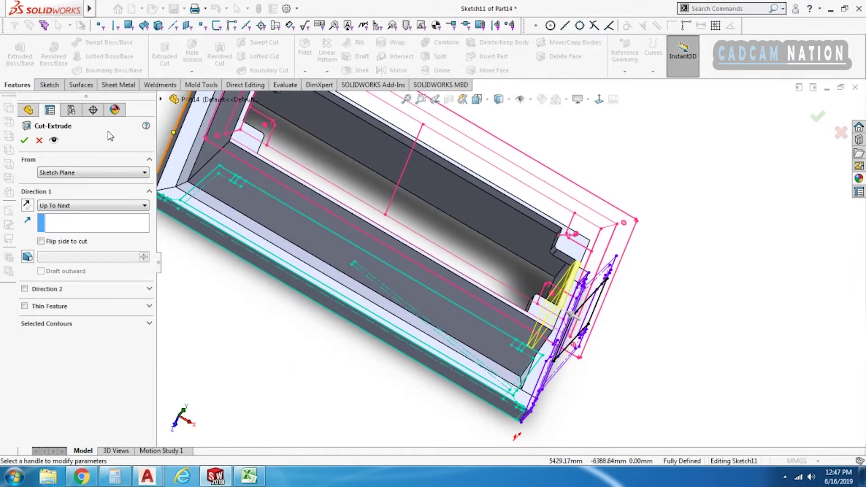
left_click(24, 141)
Step: Start a line sketch on Plane1, viewed square-on, with the model displayed with hidden lines visible
middle_click_drag(558, 412, 562, 314)
scroll(568, 319, "up", 2)
middle_click_drag(456, 371, 460, 389)
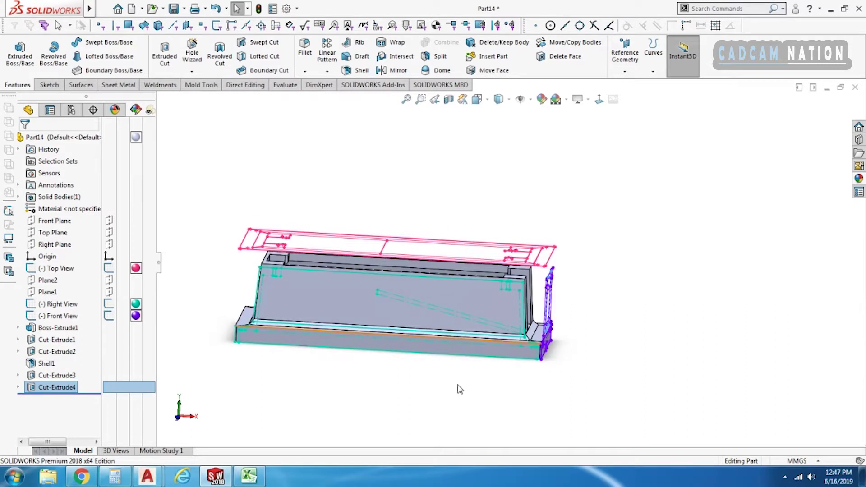
left_click(49, 292)
left_click(80, 259)
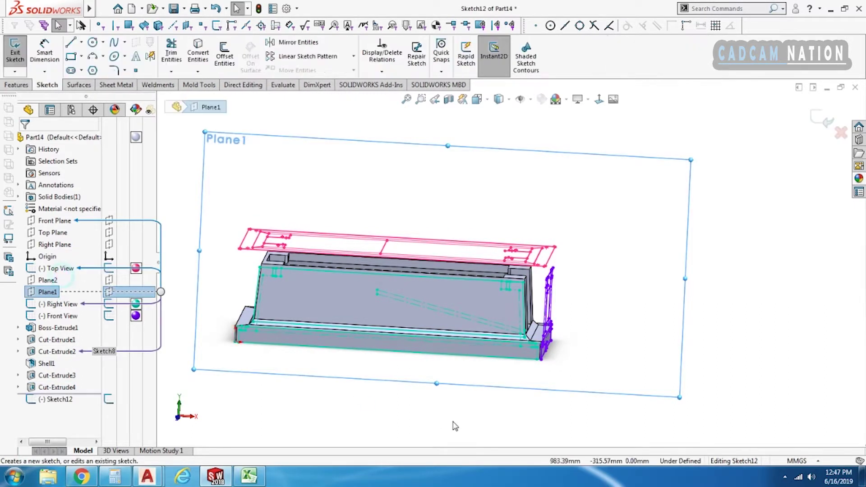
left_click(601, 98)
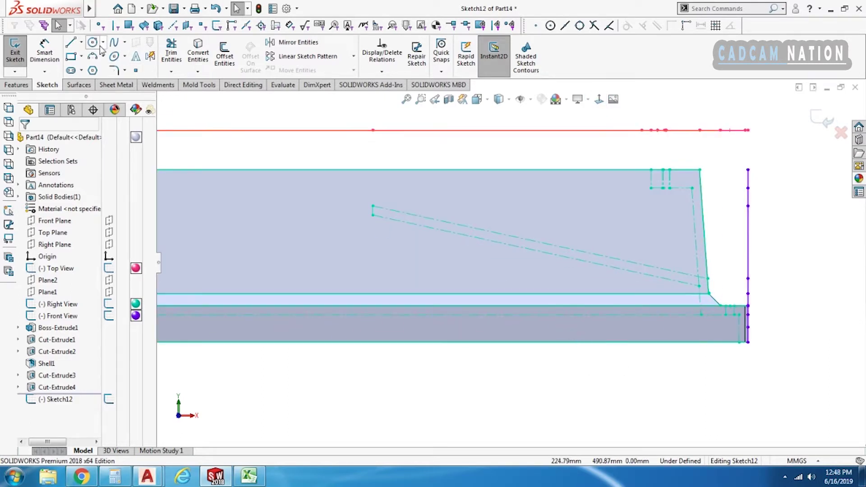
left_click(71, 43)
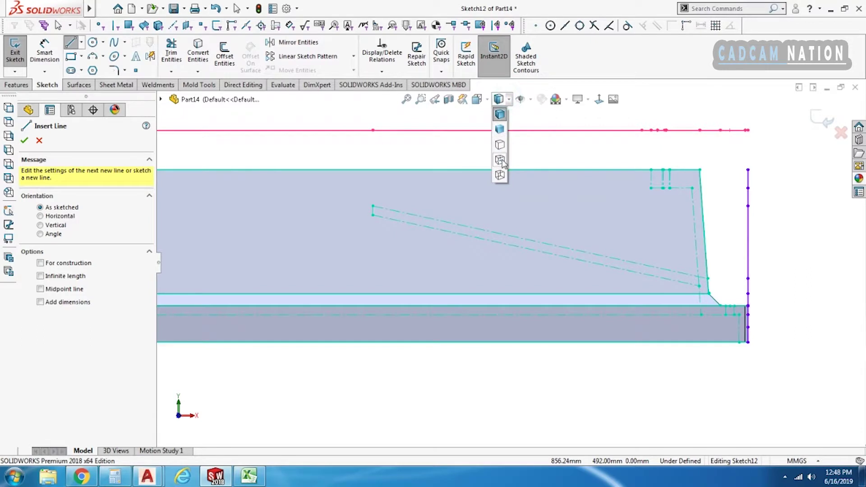
left_click(499, 159)
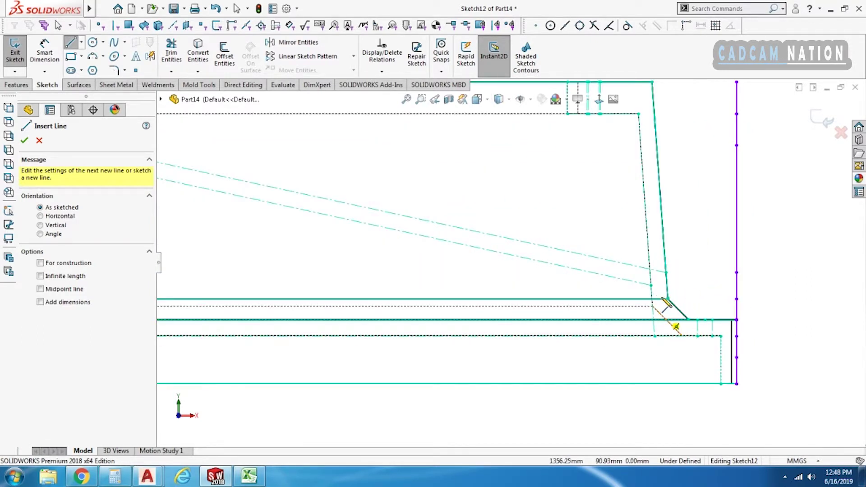
Step: Trace the right view's sloping bar as a closed line profile, extending its low end down to the hidden inner corner of the wall
left_click(667, 274)
scroll(667, 278, "up", 2)
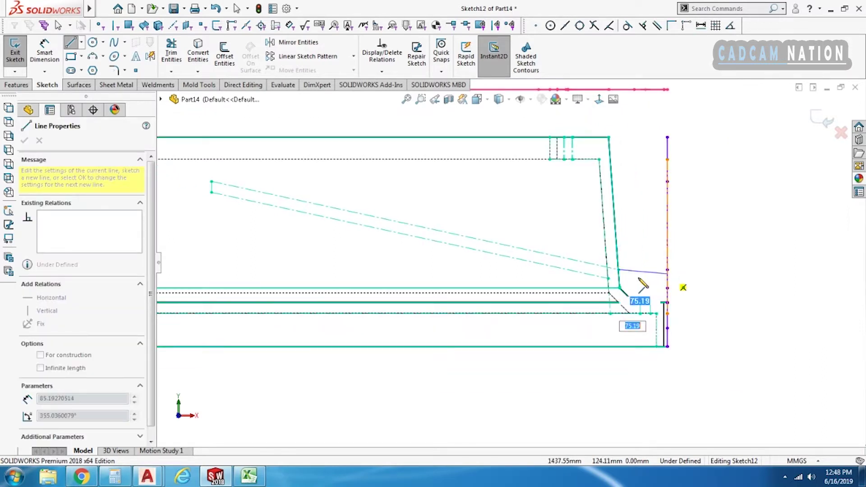
left_click(211, 183)
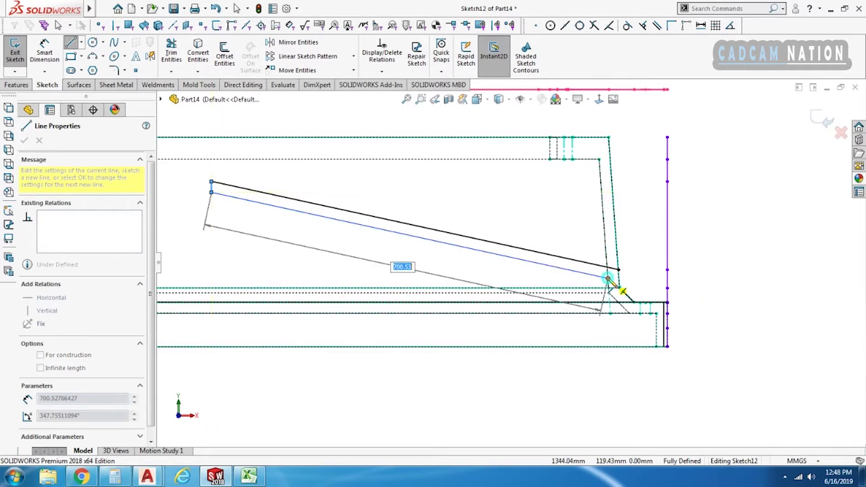
left_click(608, 278)
scroll(607, 278, "down", 6)
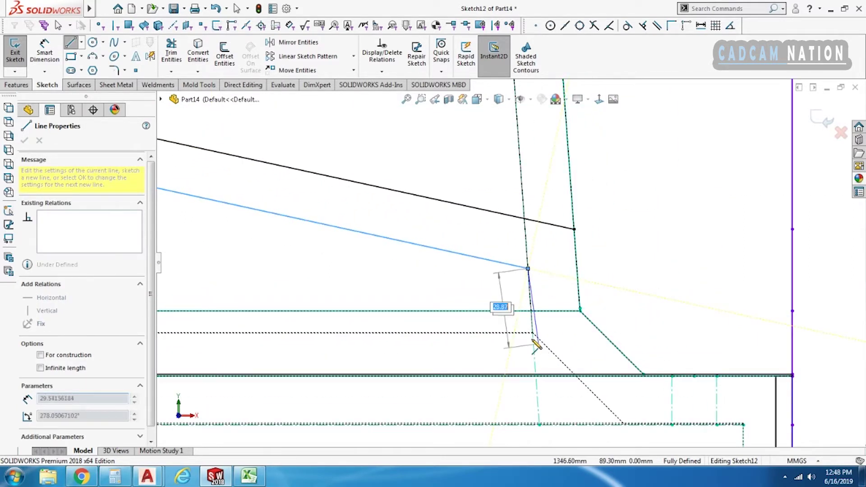
left_click(533, 333)
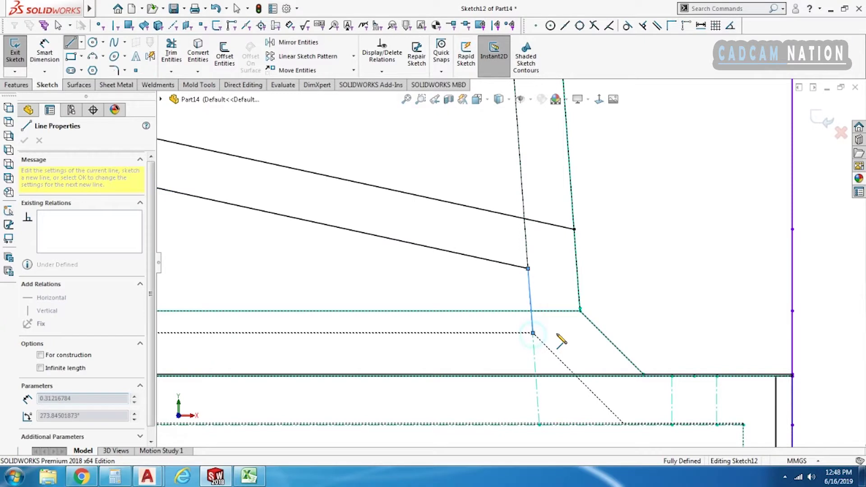
left_click(581, 333)
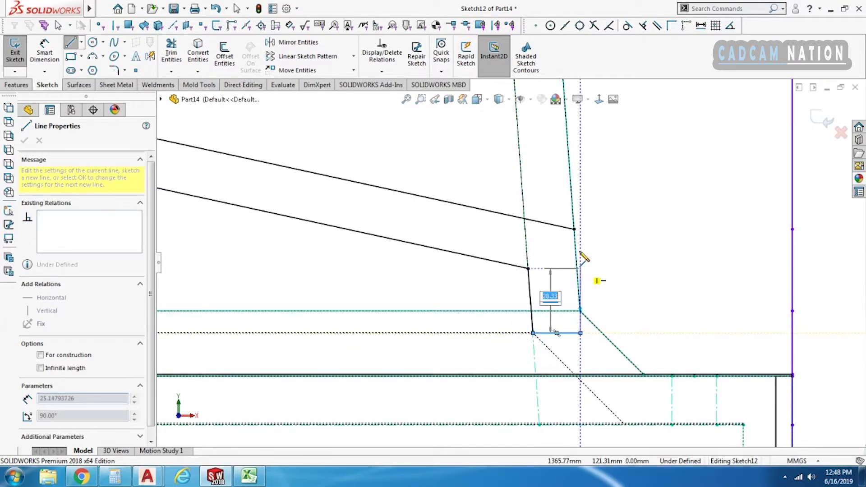
left_click(574, 229)
scroll(595, 285, "down", 3)
key("Escape")
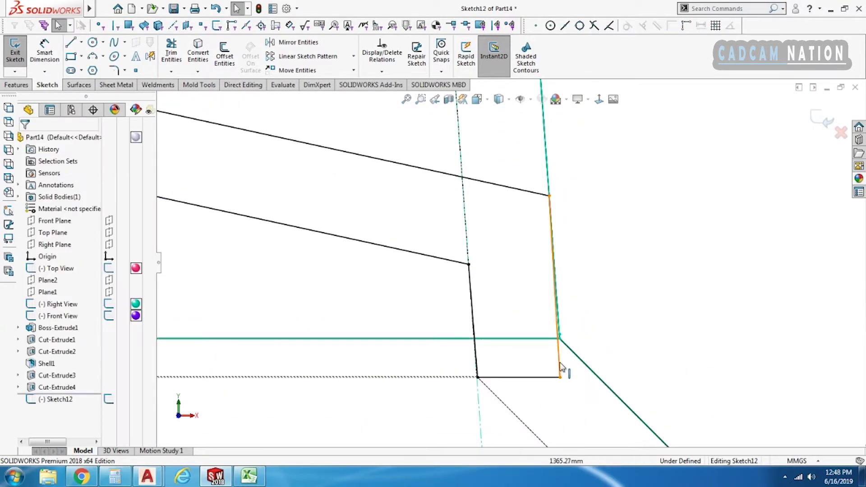
Step: Make the profile's outer end line collinear with the right view's slanted end line, and restore the shaded-with-edges display
left_click(564, 343)
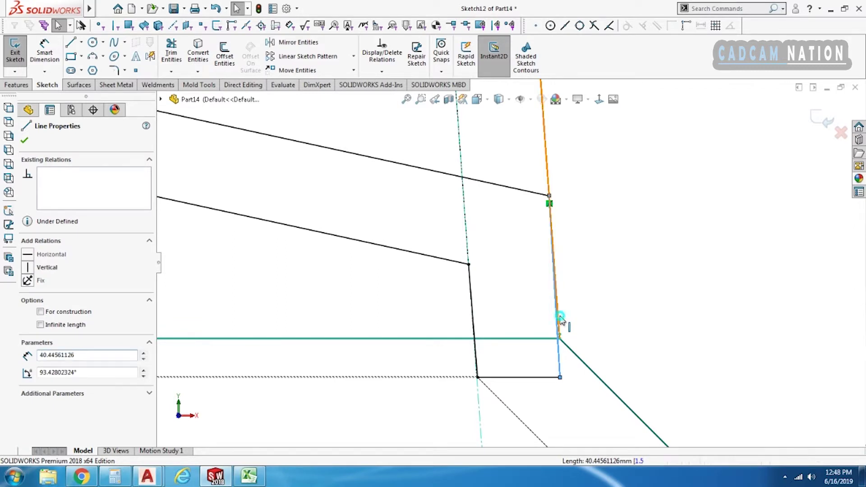
left_click(560, 320, "ctrl")
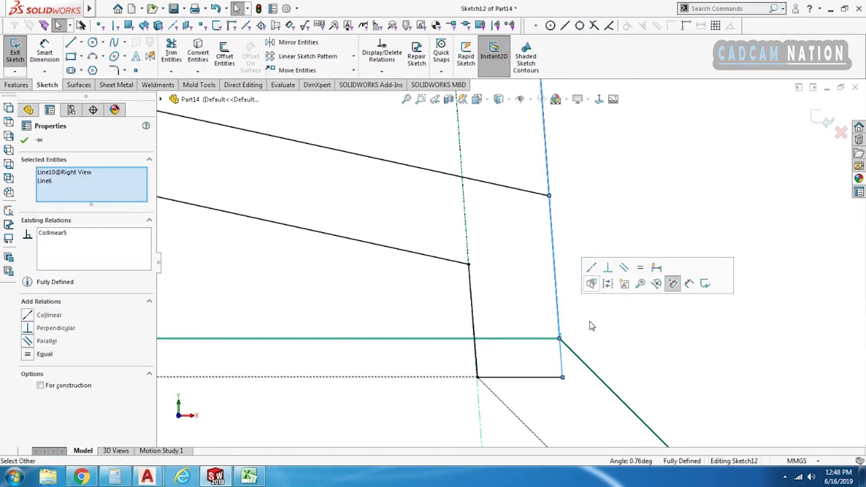
middle_click_drag(603, 343, 549, 348)
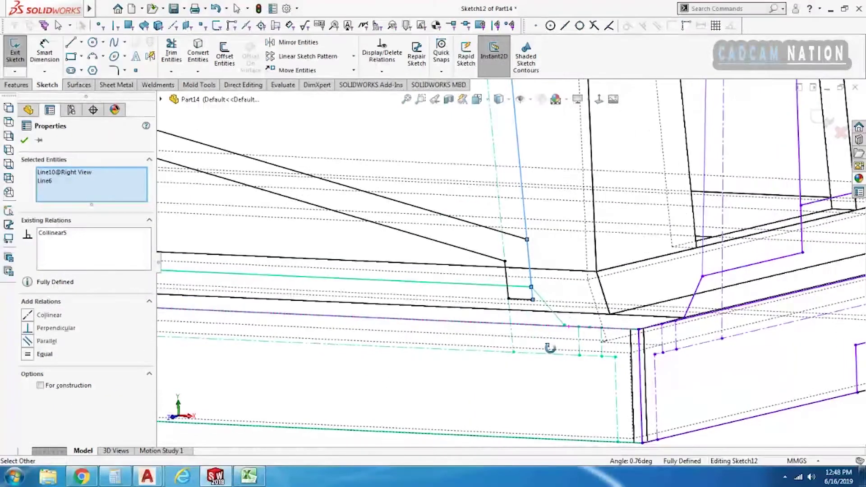
scroll(604, 340, "up", 3)
scroll(482, 340, "up", 3)
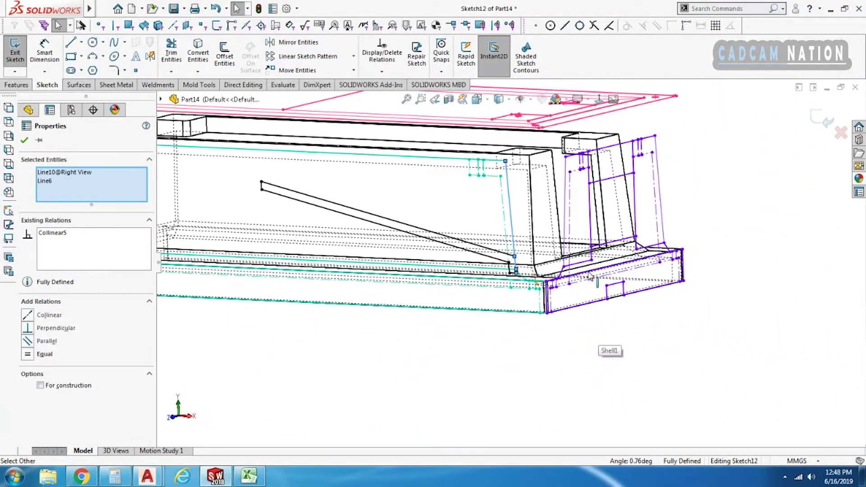
left_click(500, 114)
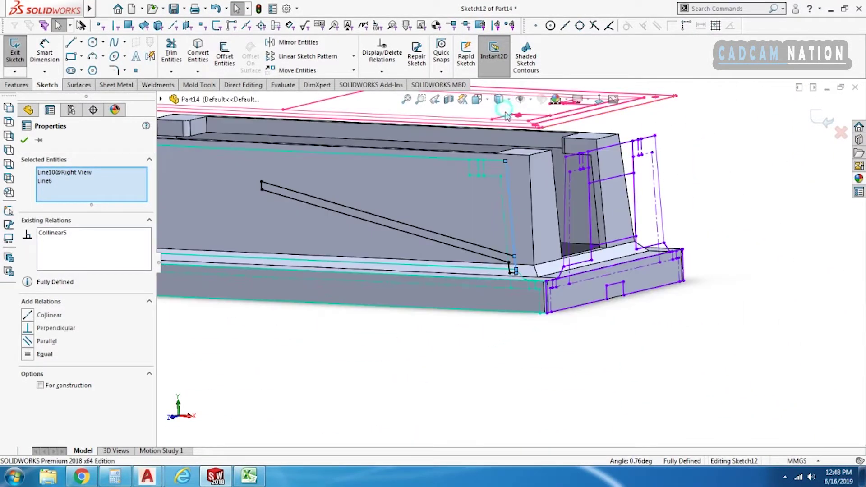
scroll(568, 243, "up", 2)
mouse_move(566, 244)
middle_mouse_down()
mouse_move(479, 275)
mouse_move(380, 283)
middle_mouse_up()
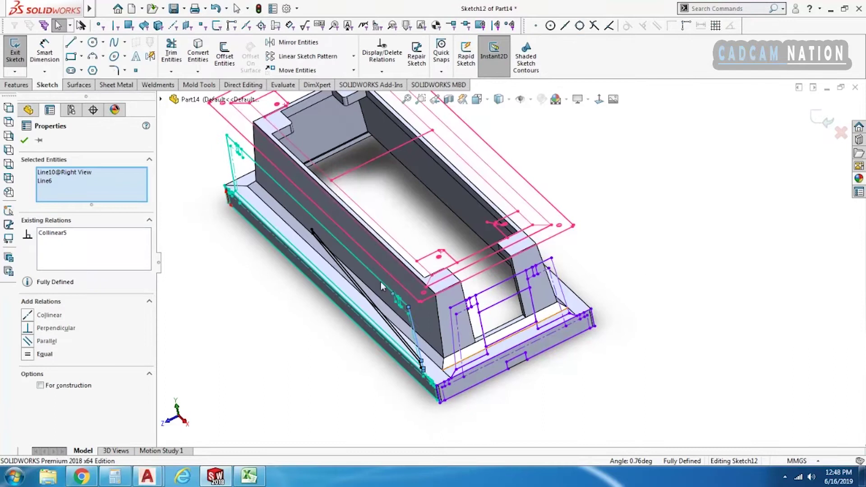
left_click(229, 273)
Step: Begin a boss extrusion of the sloping profile, starting from the inner face of the long side wall nearest the sketch
left_click(17, 85)
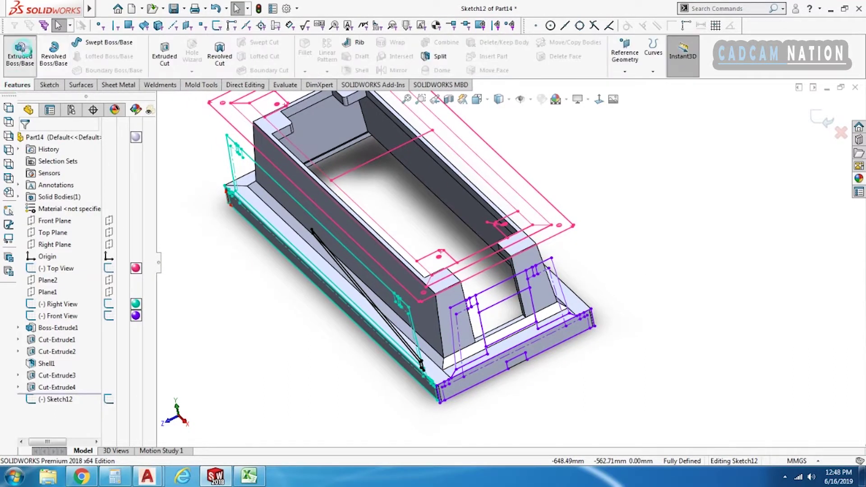
left_click(20, 49)
left_click(72, 173)
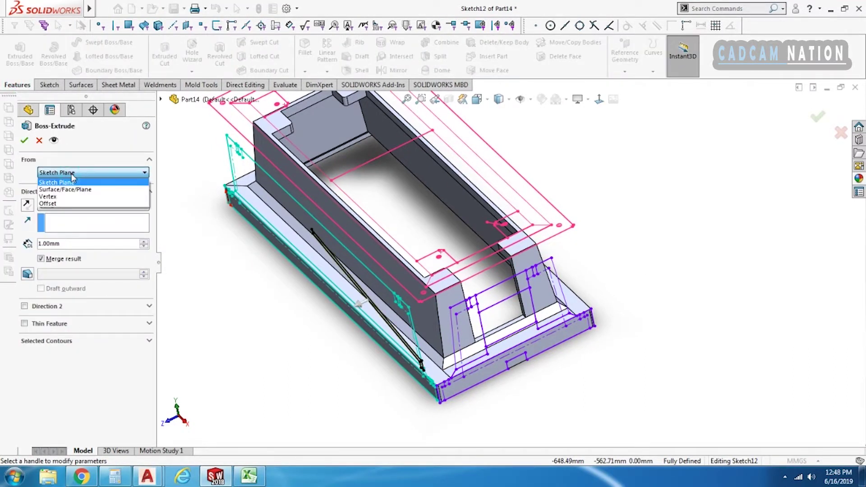
left_click(79, 193)
middle_click_drag(253, 278, 354, 268)
scroll(403, 219, "down", 3)
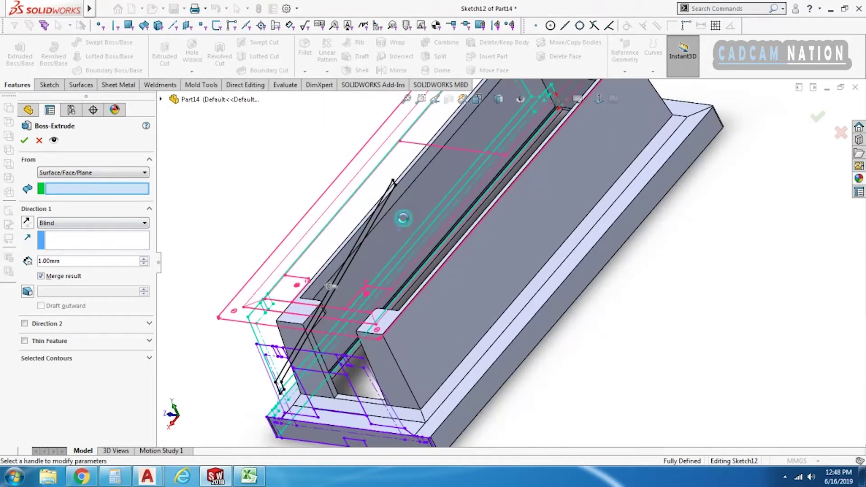
left_click(403, 218)
middle_click_drag(404, 218, 376, 257)
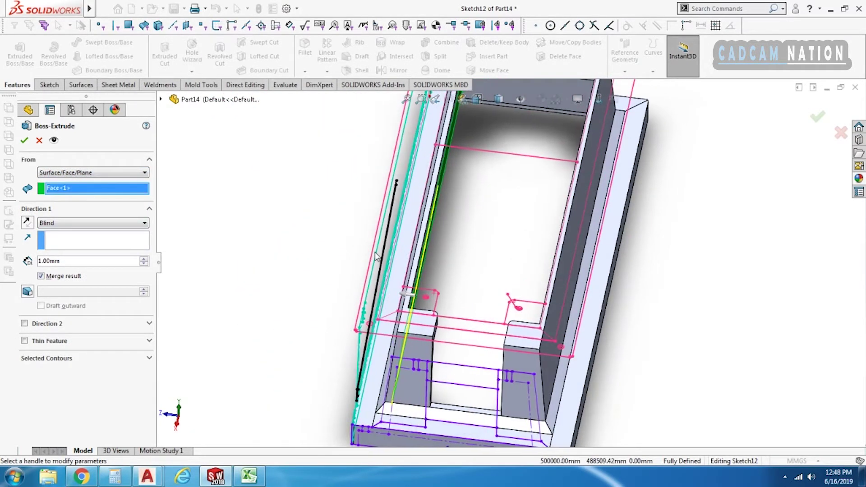
Step: Extrude the profile Up To Surface, ending at the opposite long wall's inner face, with the result merged
left_click(82, 224)
left_click(85, 254)
middle_click_drag(603, 322, 628, 278)
left_click(625, 284)
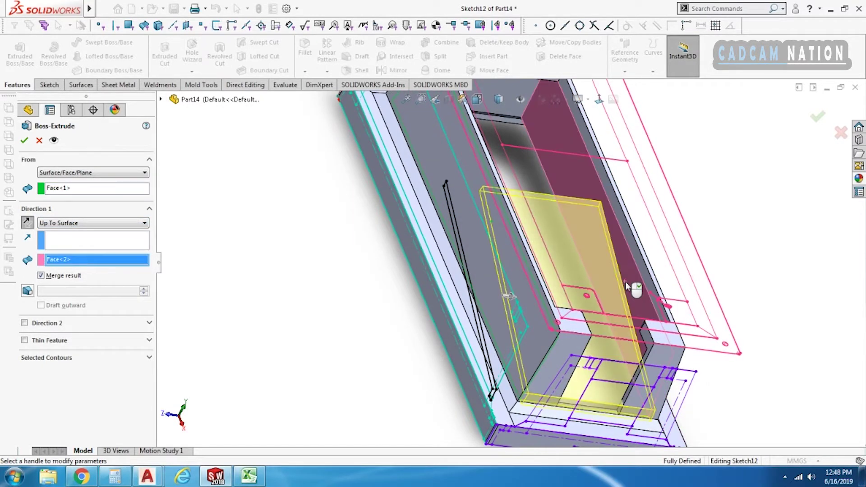
right_click(626, 285)
left_click(795, 338)
Step: Hide the Top View, Right View and Front View sketches so only the solid part is displayed
middle_click_drag(767, 336, 681, 407)
scroll(681, 408, "up", 3)
left_click(642, 367)
middle_click_drag(600, 385, 546, 267)
scroll(449, 245, "down", 8)
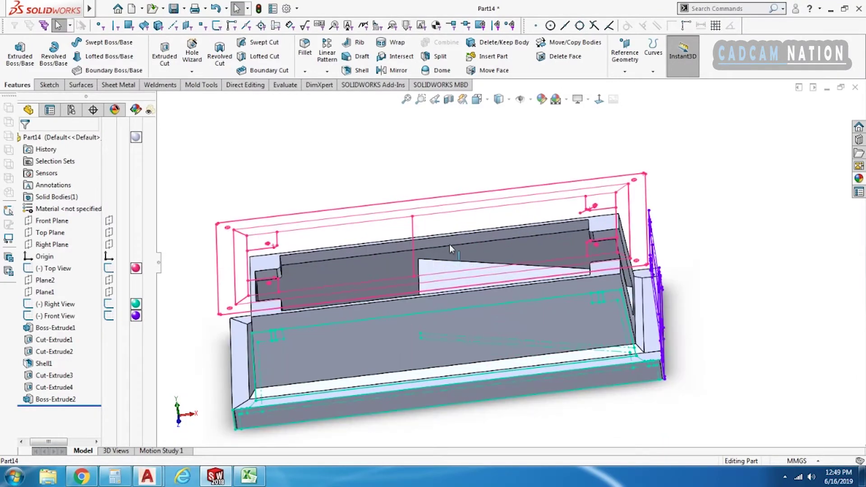
left_click(108, 268)
left_click(109, 304)
left_click(109, 316)
scroll(573, 302, "up", 3)
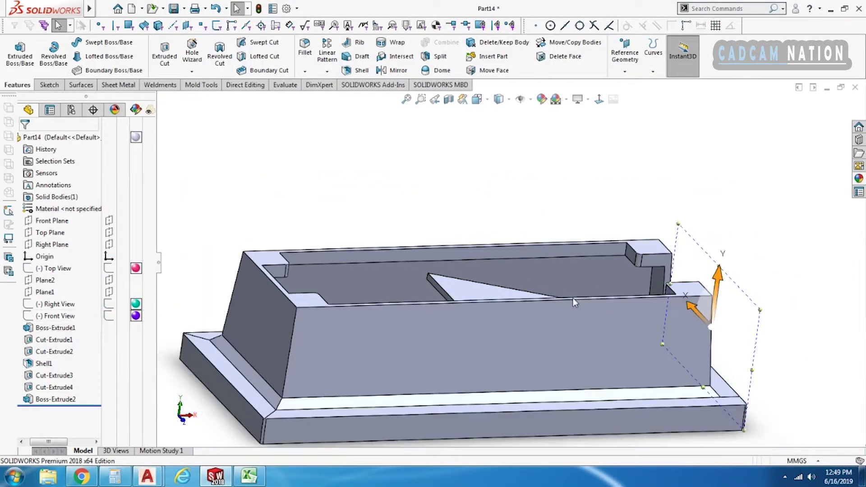
Step: Section the part perpendicular to its length using the Right Plane, offset about 446 mm
middle_click_drag(496, 397, 464, 280)
scroll(551, 248, "down", 3)
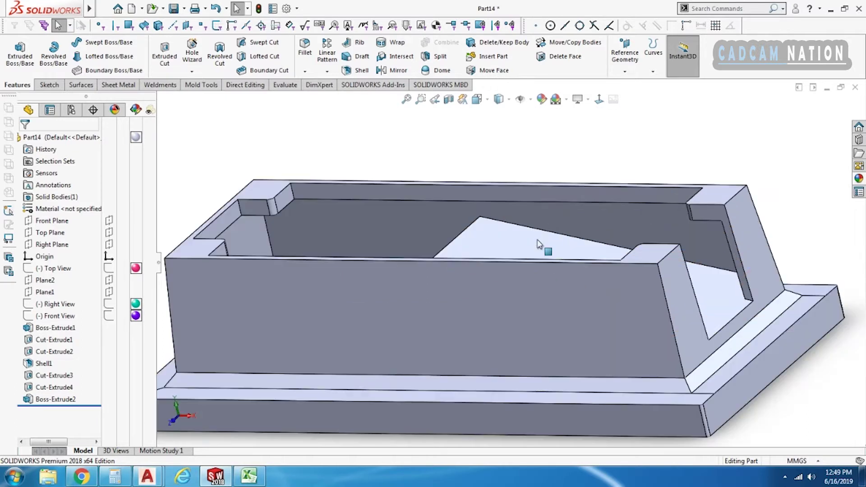
middle_click_drag(502, 227, 501, 209)
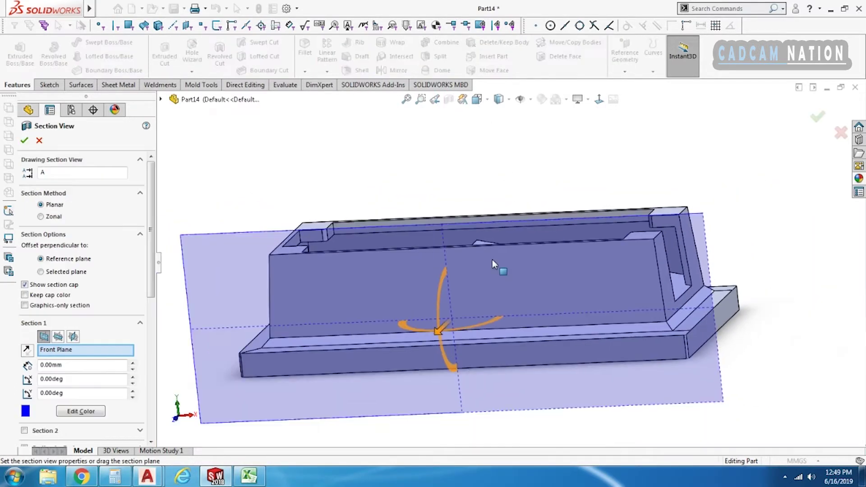
left_click(71, 338)
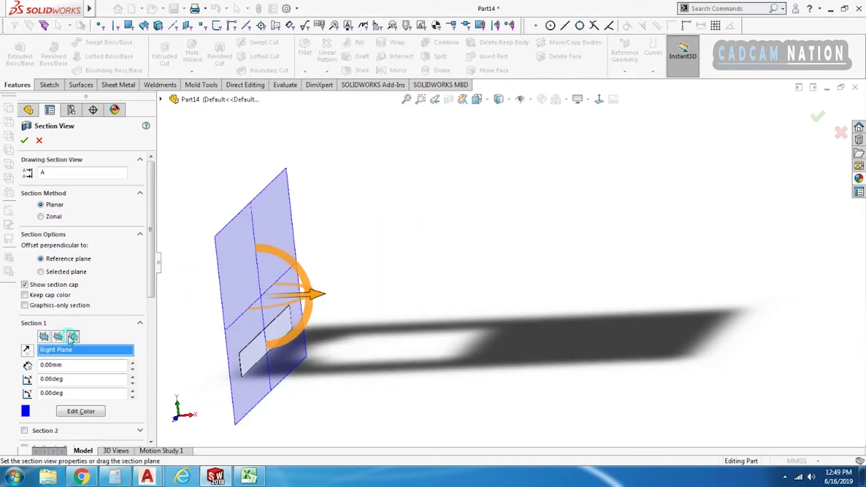
left_click_drag(321, 295, 529, 285)
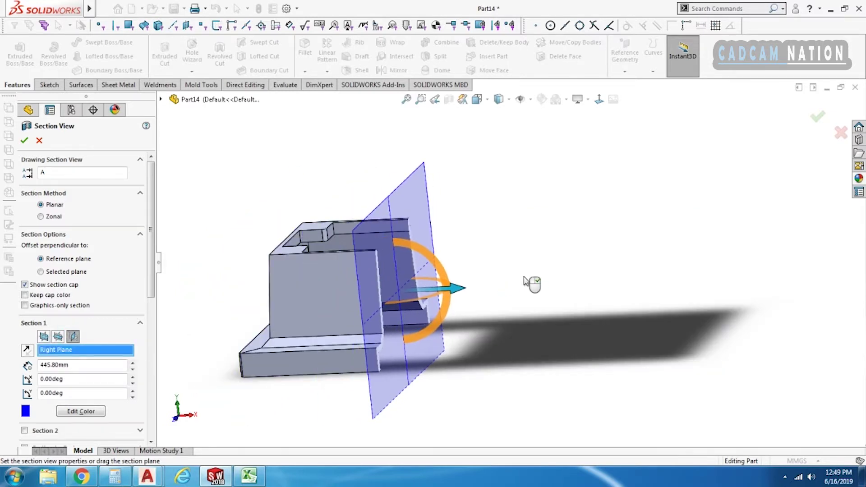
left_click(25, 140)
Step: Examine the wall thickness, inner edges and corner tabs in the cutaway from several angles, and turn off the section view
scroll(448, 286, "down", 5)
middle_click_drag(436, 220, 494, 188)
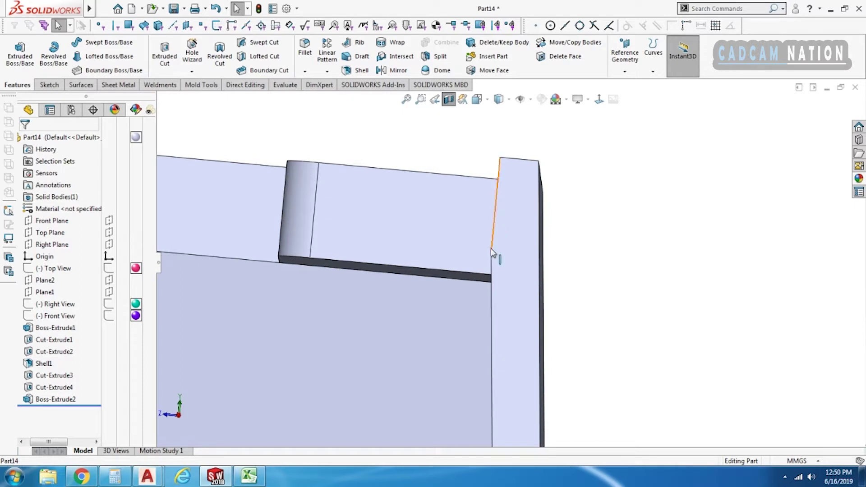
scroll(494, 255, "up", 8)
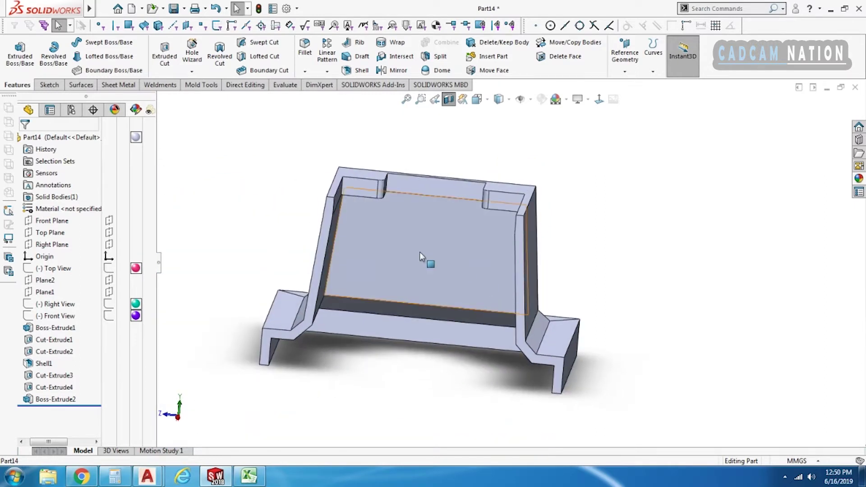
scroll(355, 265, "down", 4)
scroll(399, 237, "up", 1)
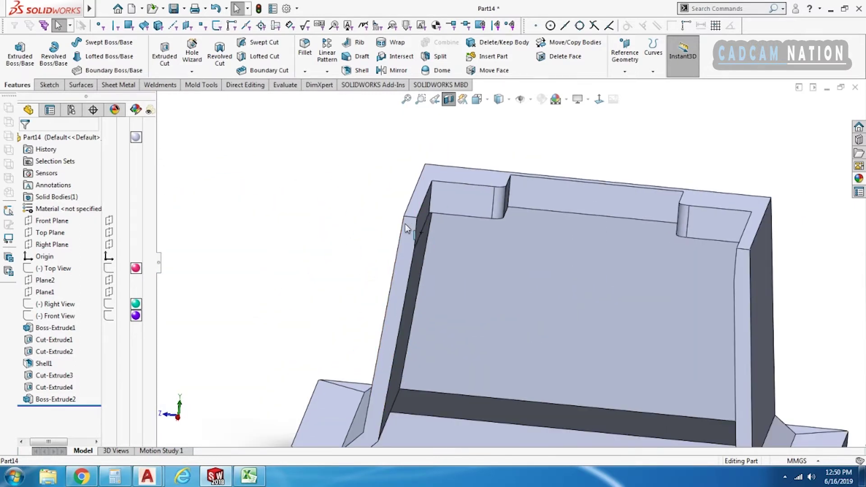
middle_click_drag(431, 230, 529, 285)
scroll(530, 287, "down", 4)
middle_click_drag(675, 338, 769, 387)
scroll(769, 387, "up", 8)
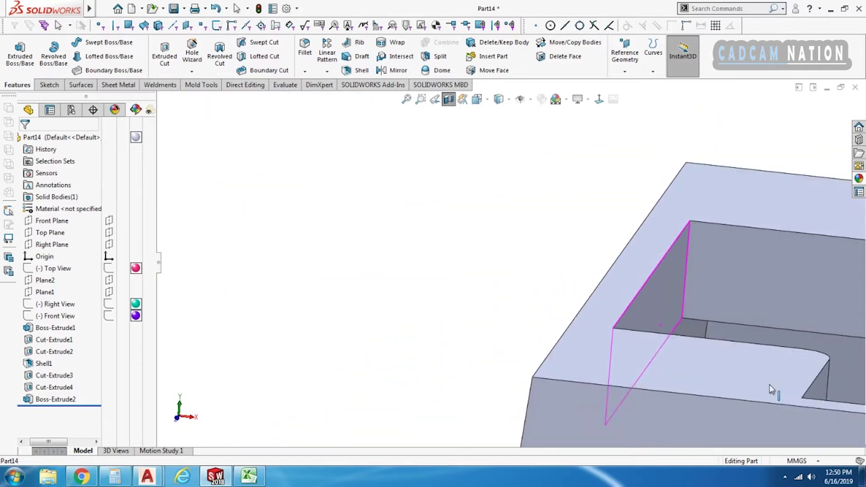
left_click(448, 101)
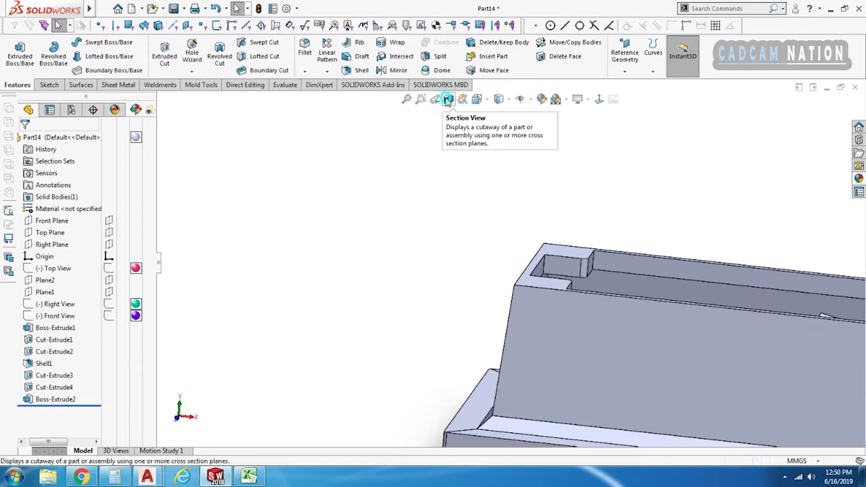
Step: Section the part lengthwise with the Front Plane offset -406.90 mm
left_click(57, 336)
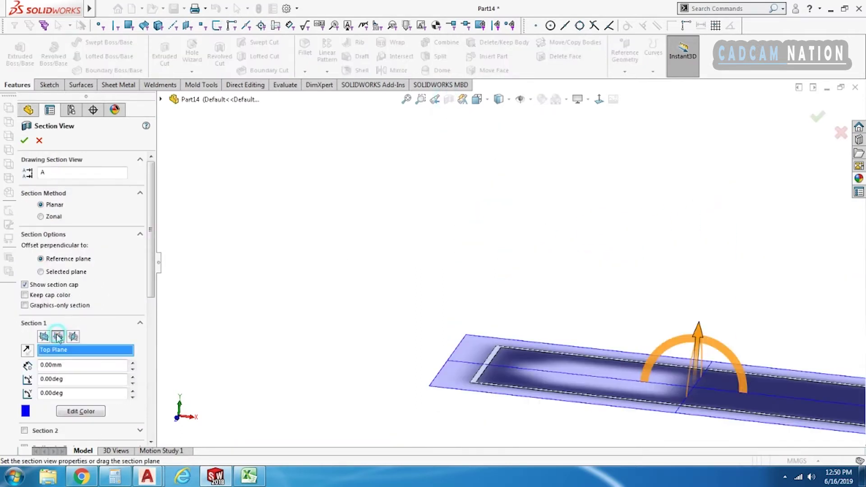
left_click(43, 337)
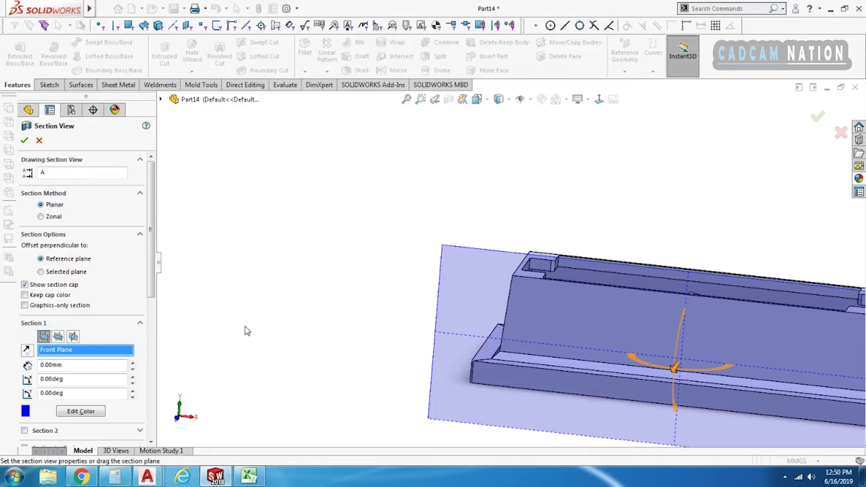
scroll(617, 356, "up", 3)
middle_click_drag(618, 352, 514, 345)
scroll(514, 340, "down", 4)
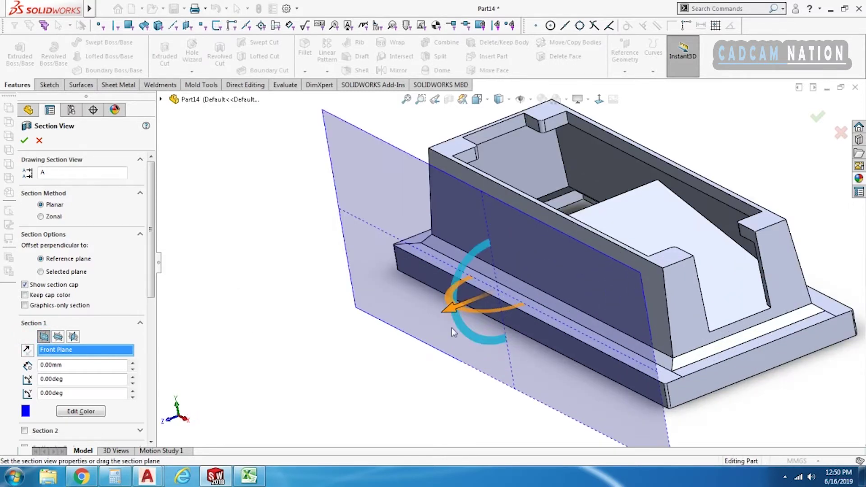
left_click_drag(449, 312, 566, 262)
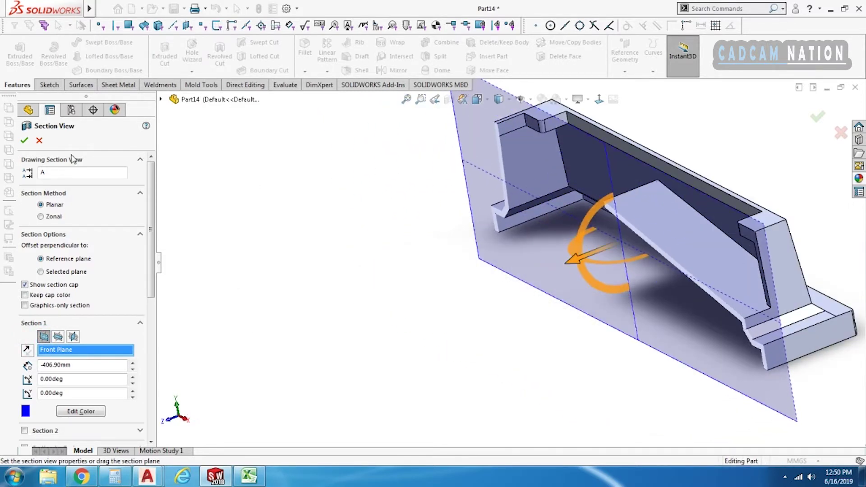
left_click(27, 143)
Step: Remove the narrow upper face along the inside of the long wall with Delete Face, using Delete and Patch
middle_click_drag(455, 307, 608, 272)
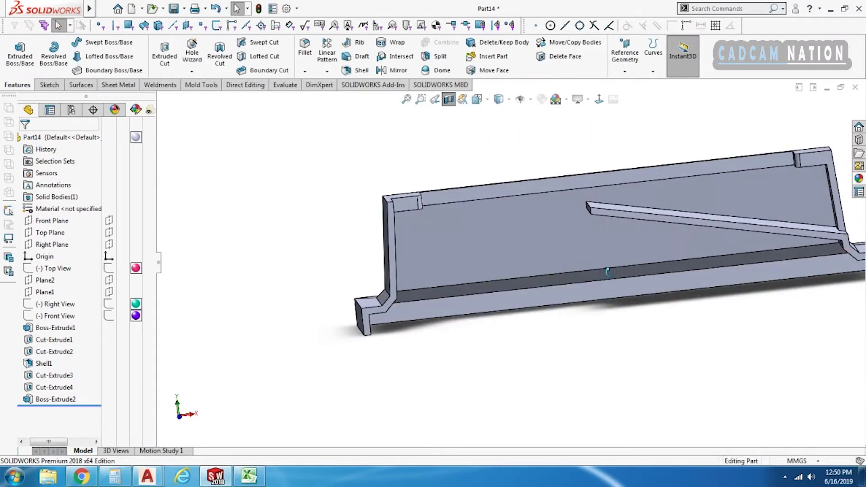
scroll(426, 212, "down", 4)
scroll(426, 216, "down", 3)
scroll(511, 369, "up", 3)
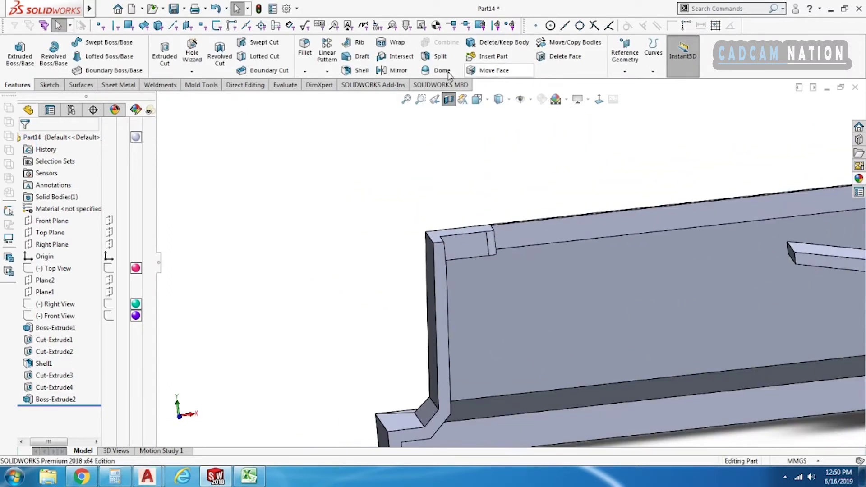
left_click(561, 57)
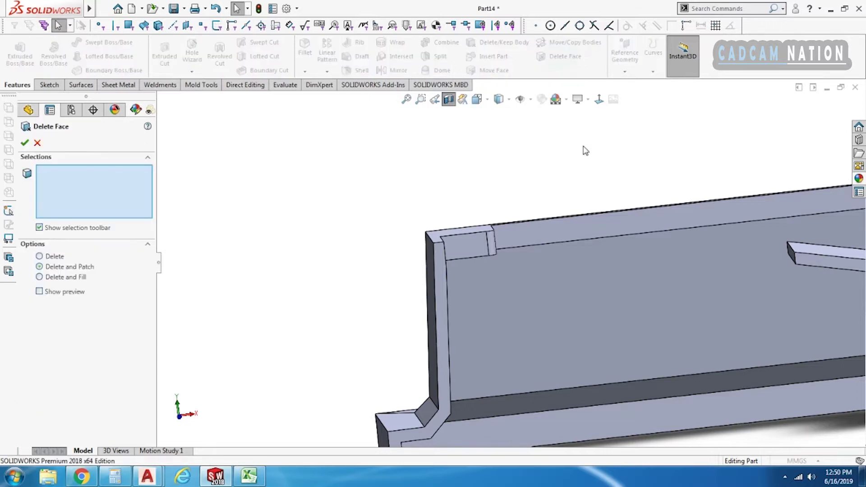
middle_click_drag(666, 304, 677, 221)
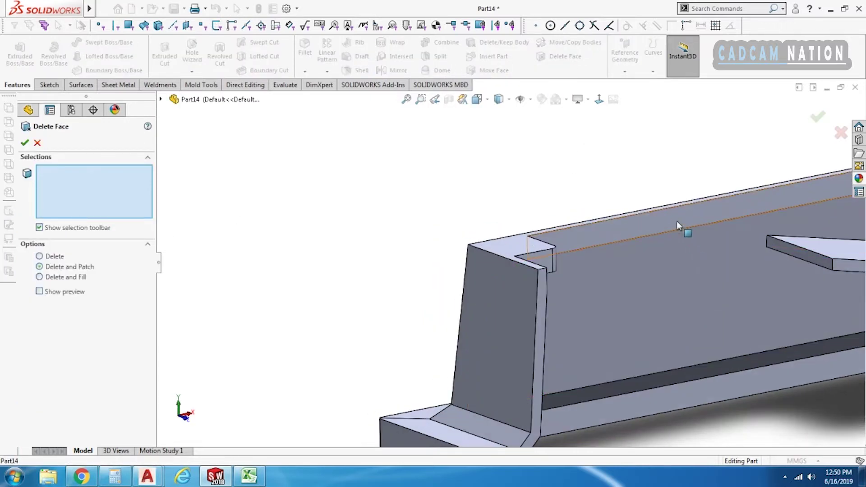
left_click(673, 216)
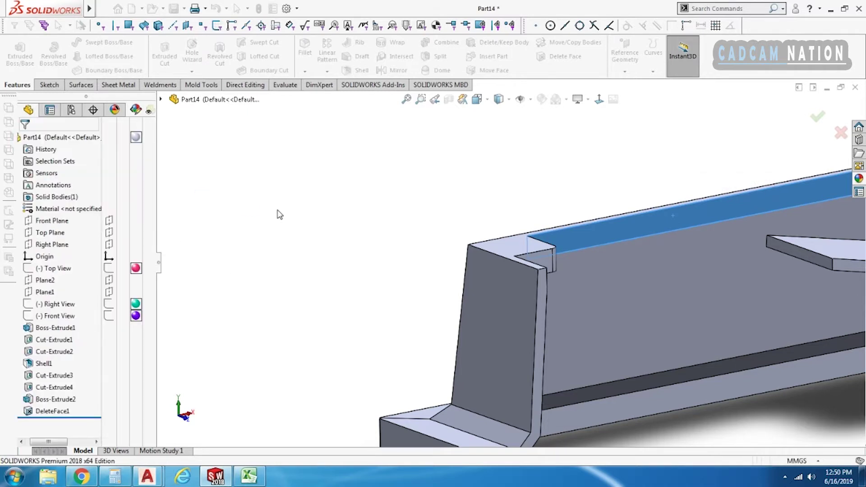
Step: Turn off the section view and delete the matching narrow upper face on the opposite long wall's inner side
key("f")
middle_click_drag(324, 270, 552, 299)
left_click(448, 104)
middle_click_drag(521, 191, 462, 270)
scroll(406, 241, "down", 2)
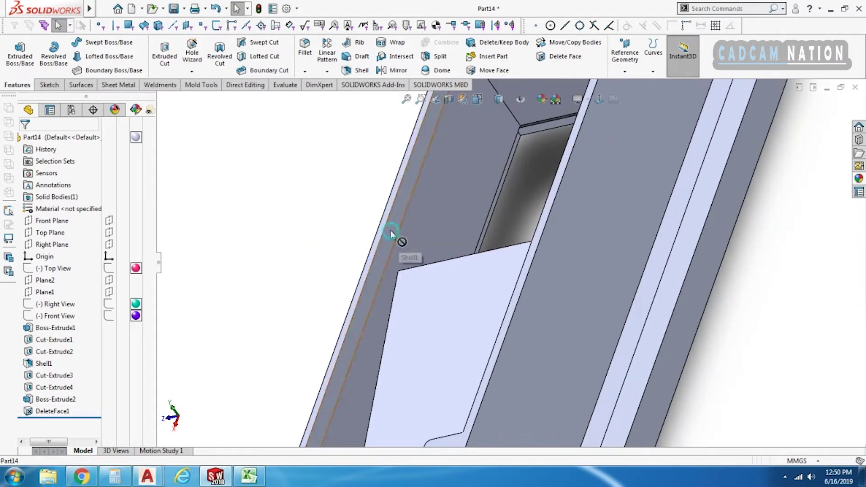
left_click(390, 230)
left_click(565, 56)
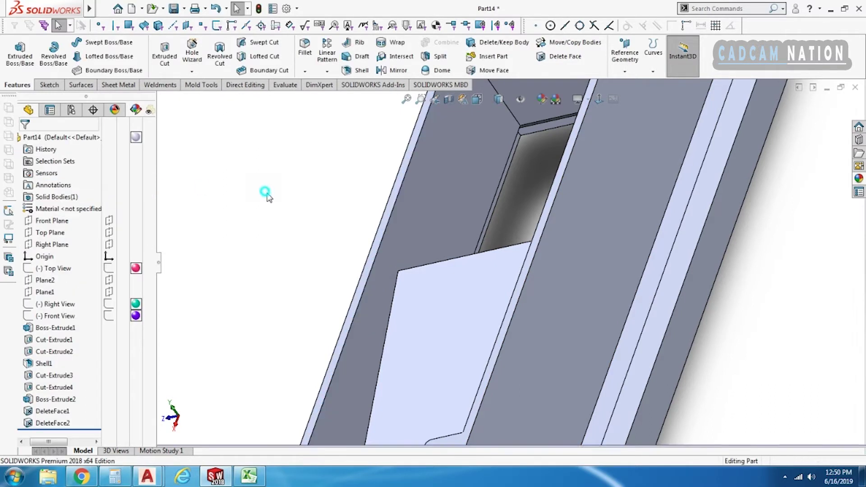
Step: Delete the narrow upper inner face of the closed end wall, between the two corner tabs
scroll(448, 245, "up", 3)
middle_click_drag(455, 241, 507, 189)
scroll(491, 337, "down", 5)
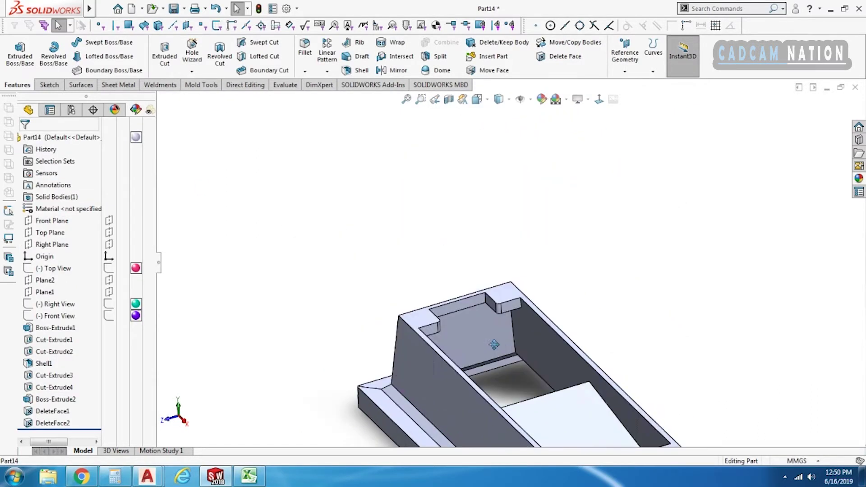
middle_click_drag(497, 336, 523, 321)
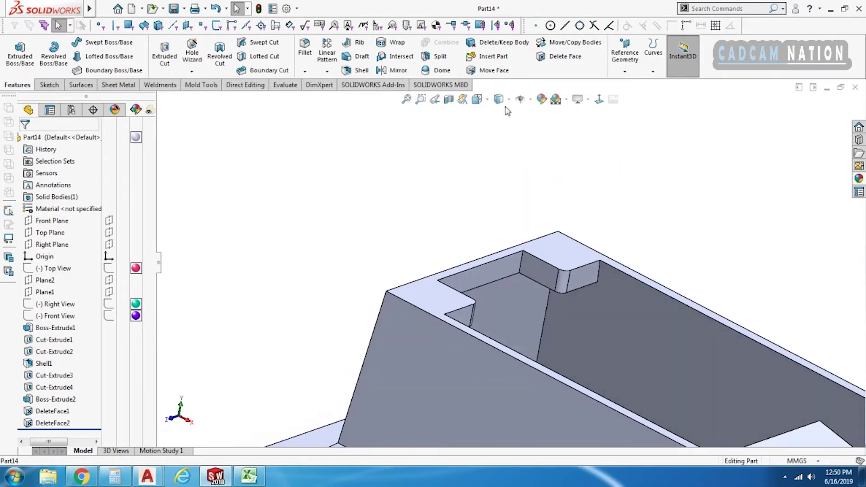
left_click(554, 58)
left_click(494, 272)
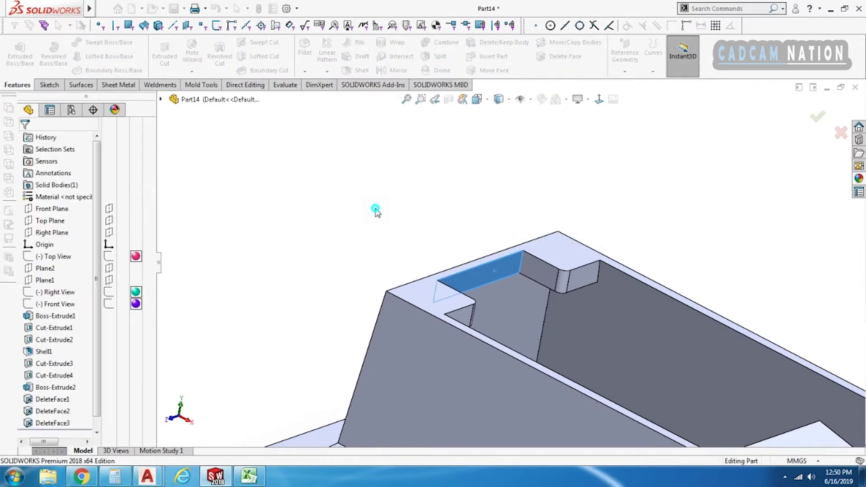
Step: Examine the part from above, comparing its outline, corner tabs and ramp edge with the Top View sketch
key("ctrl+5")
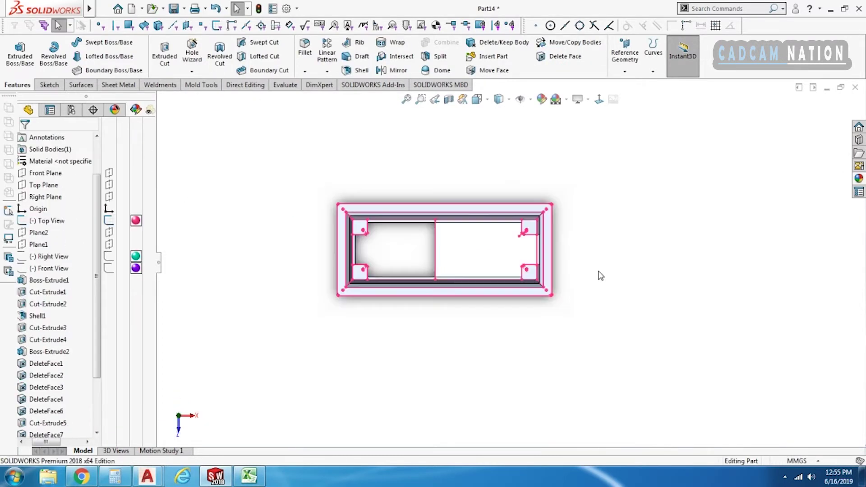
scroll(548, 242, "down", 10)
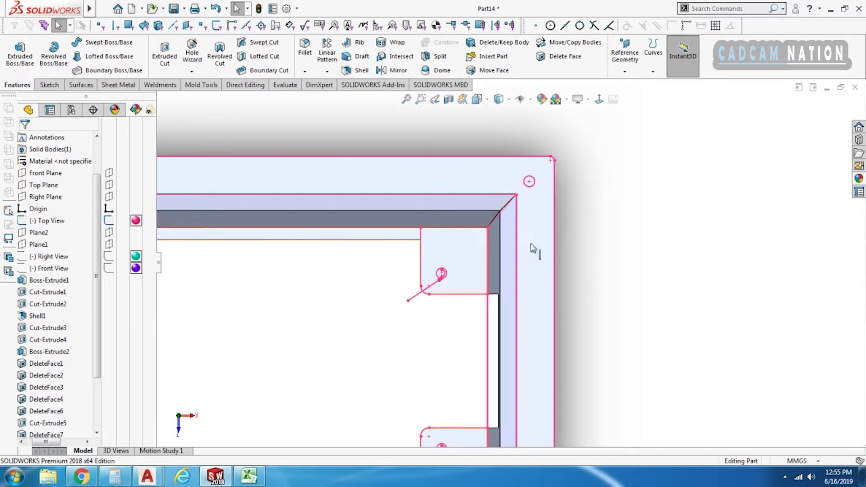
scroll(534, 246, "up", 1)
middle_click_drag(427, 306, 856, 266, "ctrl")
scroll(334, 292, "up", 1)
middle_click_drag(412, 372, 358, 338, "ctrl")
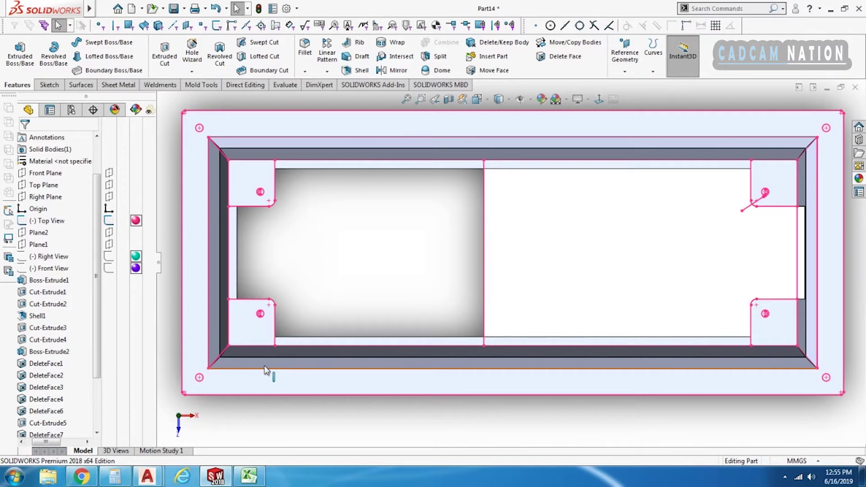
scroll(264, 366, "up", 2)
middle_click_drag(477, 353, 383, 348, "ctrl")
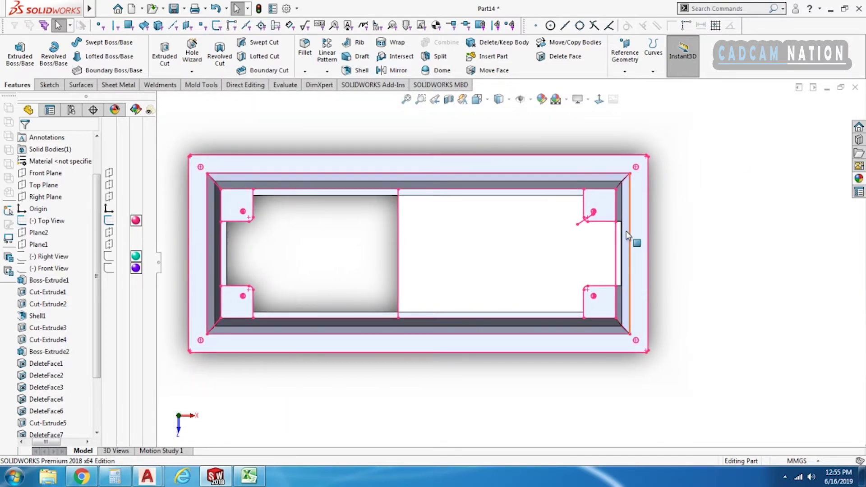
scroll(627, 234, "down", 3)
key("f")
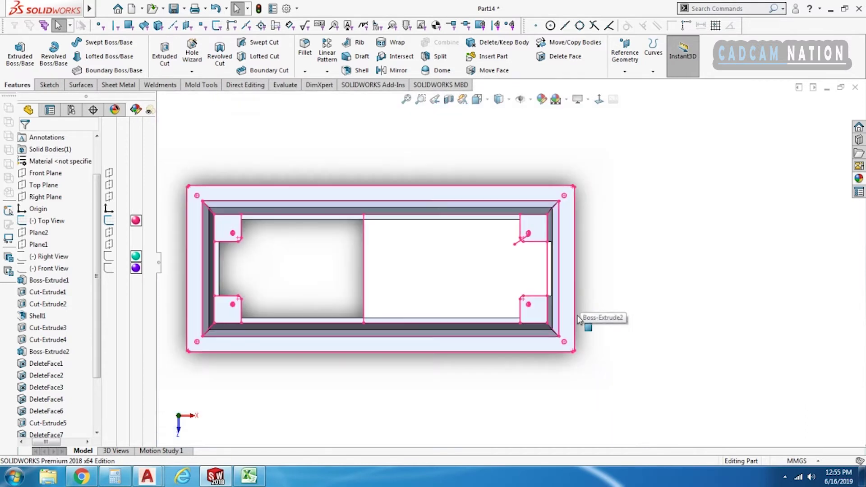
Step: Show the Right View sketch over the part and view the long side squarely to compare their outlines
mouse_move(460, 365)
middle_mouse_down()
mouse_move(464, 256)
mouse_move(443, 210)
mouse_move(428, 212)
middle_mouse_up()
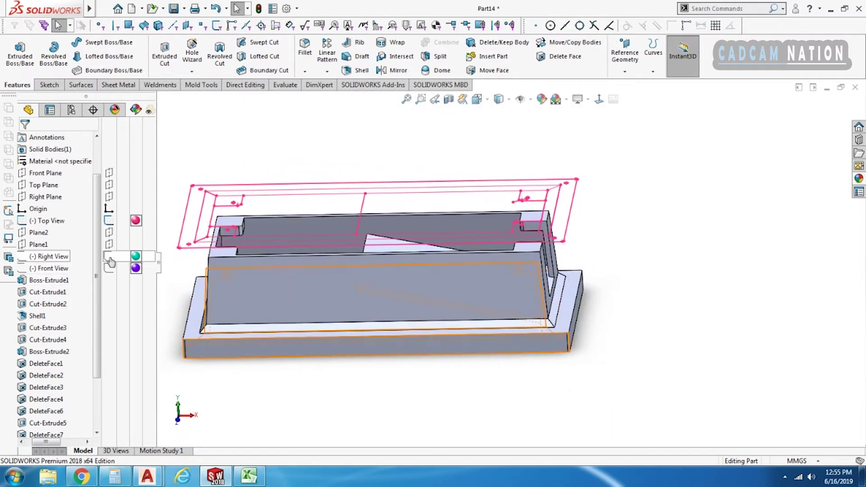
left_click(403, 413)
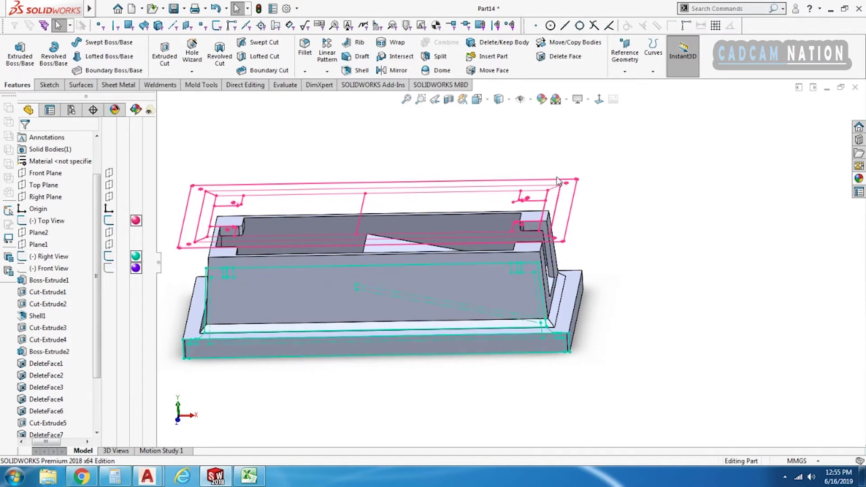
left_click(599, 100)
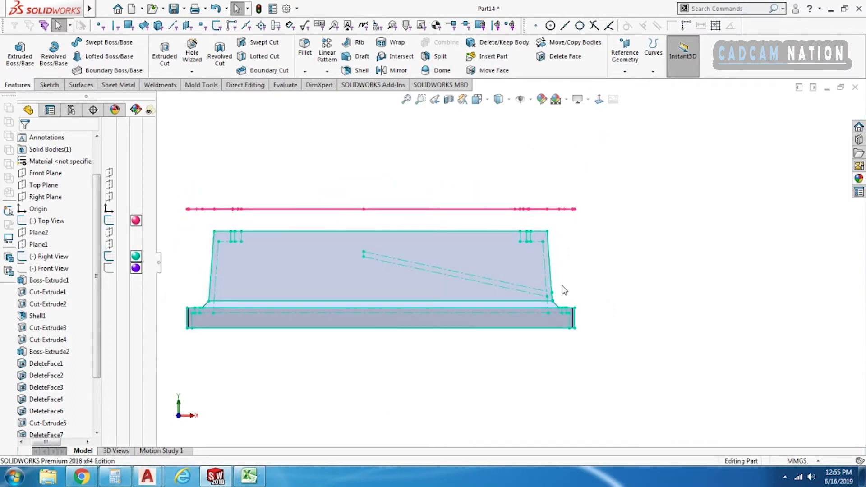
scroll(280, 295, "down", 3)
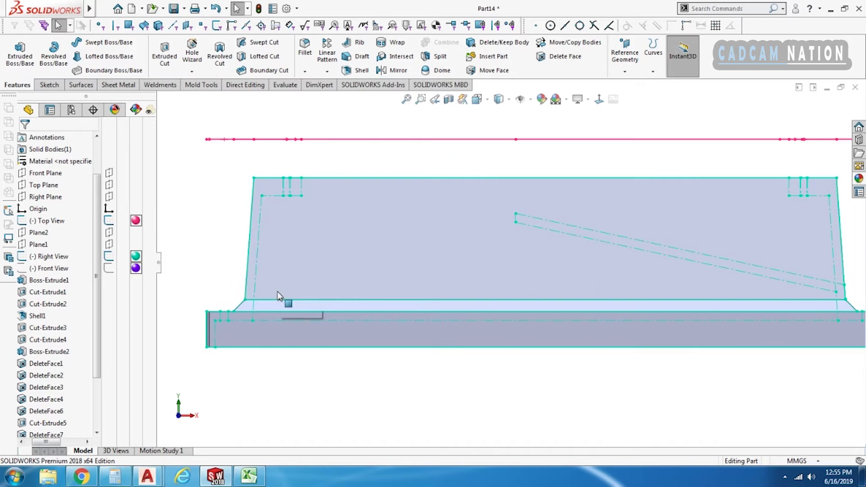
middle_click_drag(507, 373, 446, 381, "ctrl")
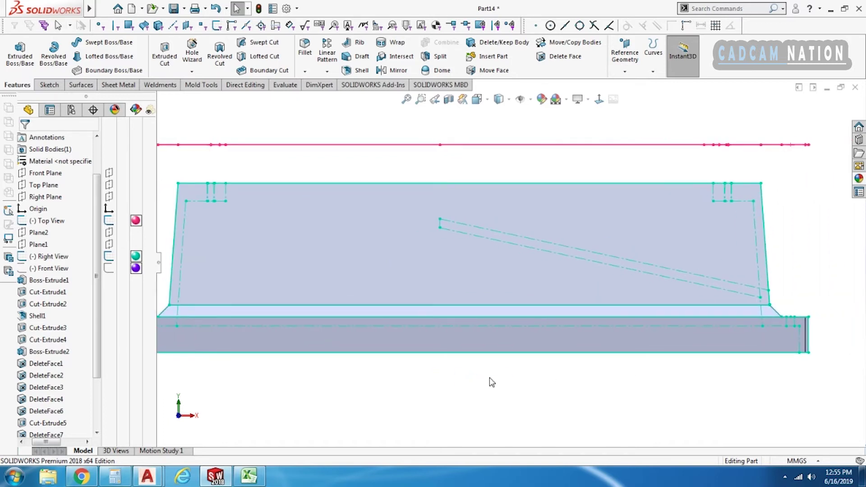
Step: Switch the display style to Hidden Lines Visible to compare the internal edges with the Right View sketch
left_click(501, 100)
left_click(500, 160)
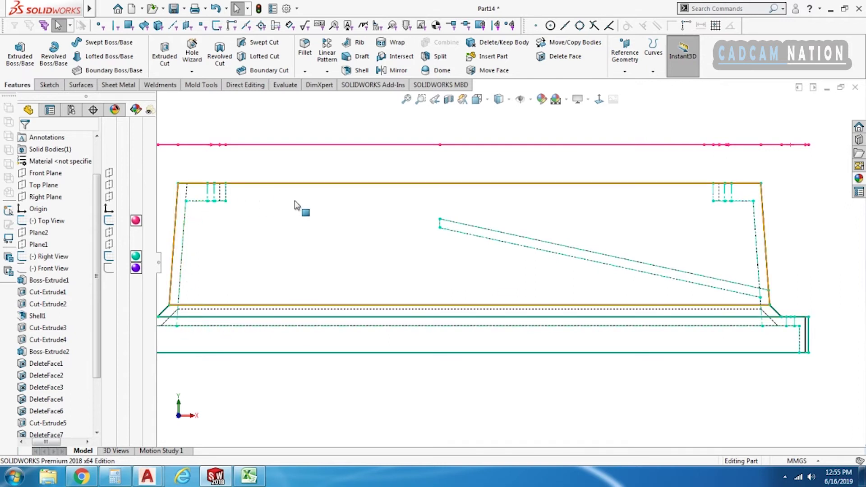
scroll(704, 311, "up", 2)
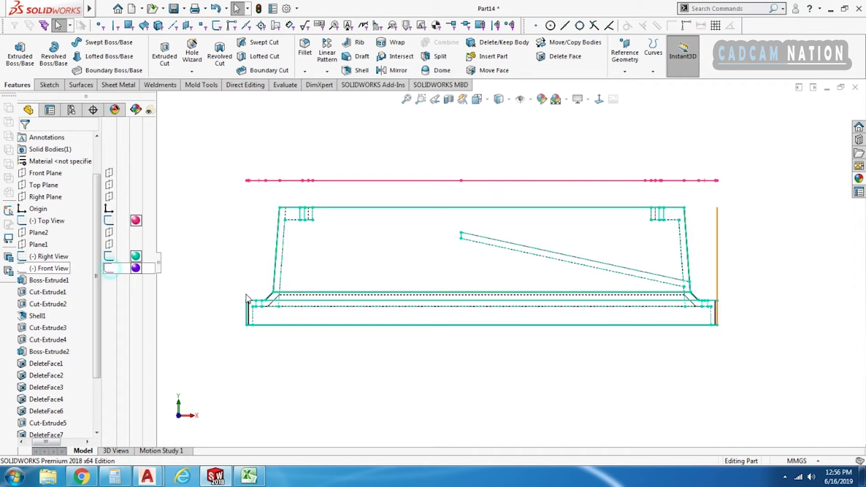
Step: View the open end of the part squarely to compare its outline and internal edges with the Front View sketch
middle_click_drag(702, 364, 722, 345)
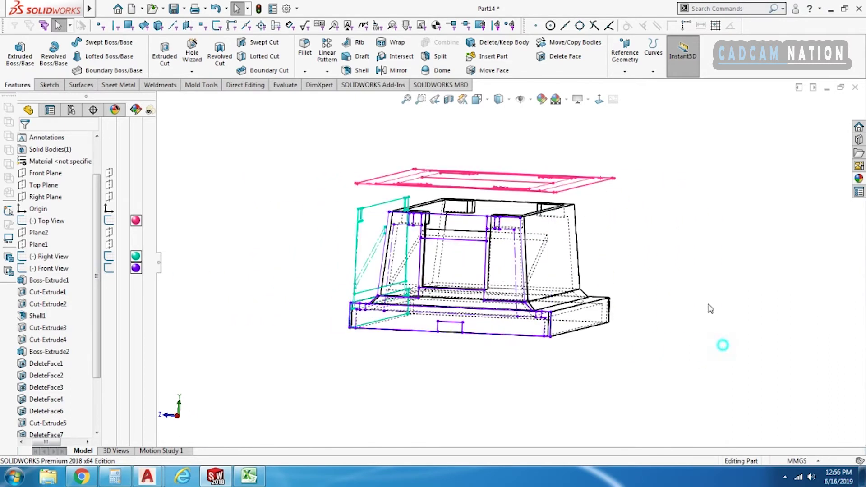
left_click(599, 100)
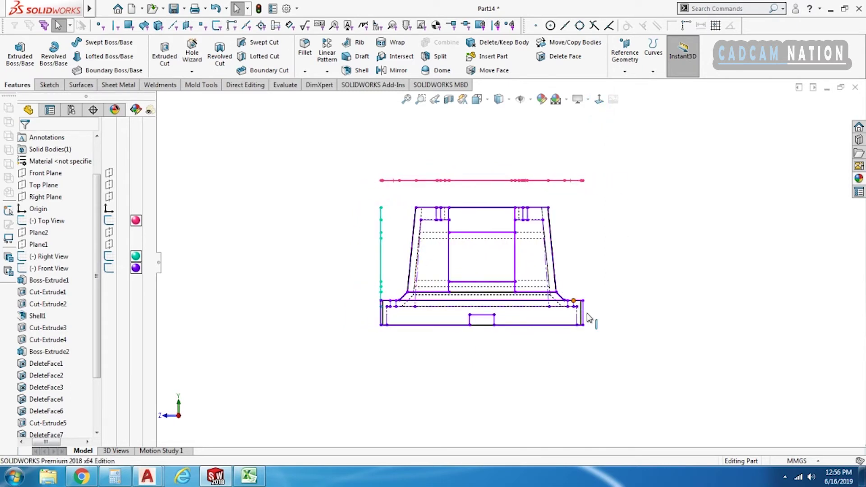
middle_click_drag(453, 293, 495, 353)
scroll(392, 331, "up", 4)
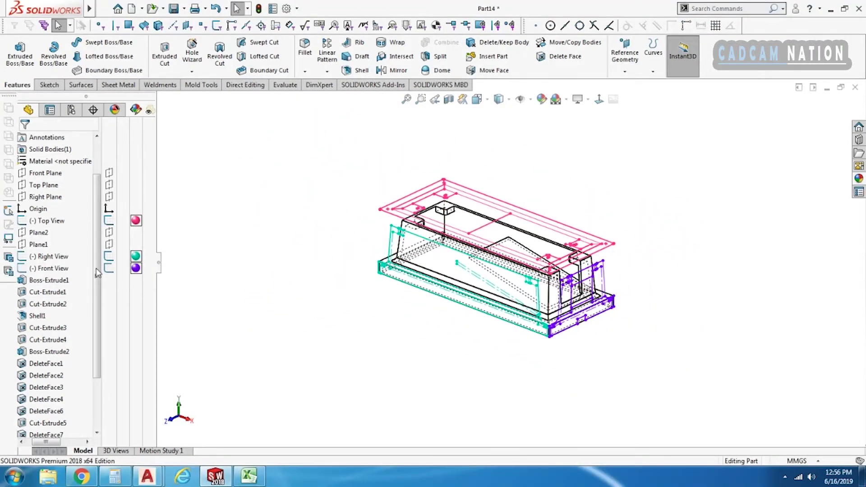
Step: Hide the Front View, Right View and Top View sketches
left_click(109, 265)
left_click(109, 254)
left_click(108, 221)
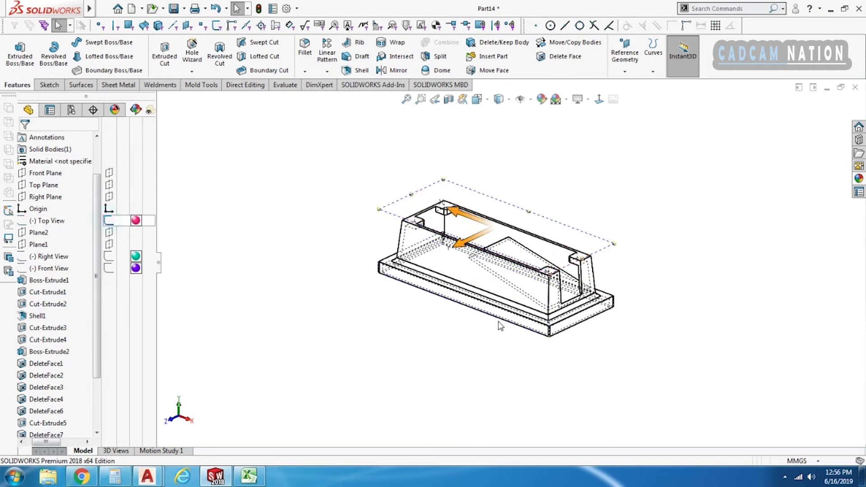
Step: Switch the display style to Shaded With Edges and inspect the finished part from several angles
scroll(510, 242, "up", 2)
mouse_move(562, 345)
middle_mouse_down()
mouse_move(582, 357)
mouse_move(523, 351)
mouse_move(580, 344)
mouse_move(594, 352)
mouse_move(586, 327)
mouse_move(527, 353)
mouse_move(553, 359)
middle_mouse_up()
left_click(509, 100)
left_click(499, 111)
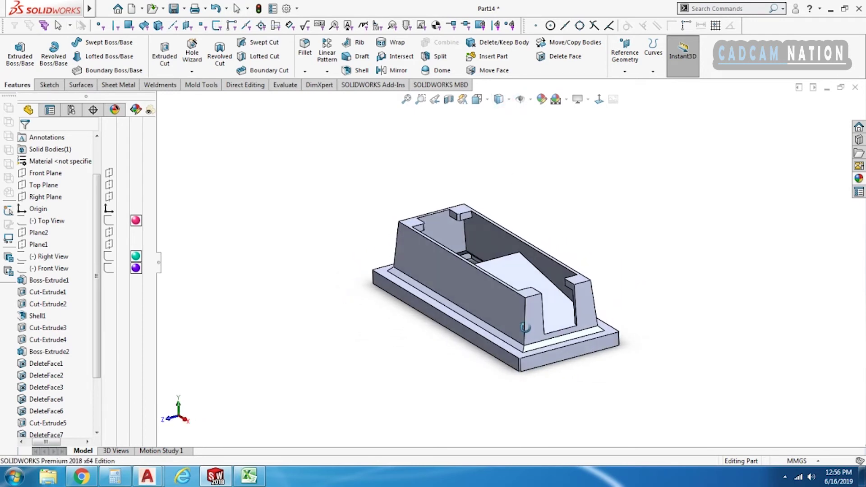
mouse_move(530, 279)
middle_mouse_down()
mouse_move(559, 358)
mouse_move(543, 273)
middle_mouse_up()
middle_click_drag(512, 311, 540, 332)
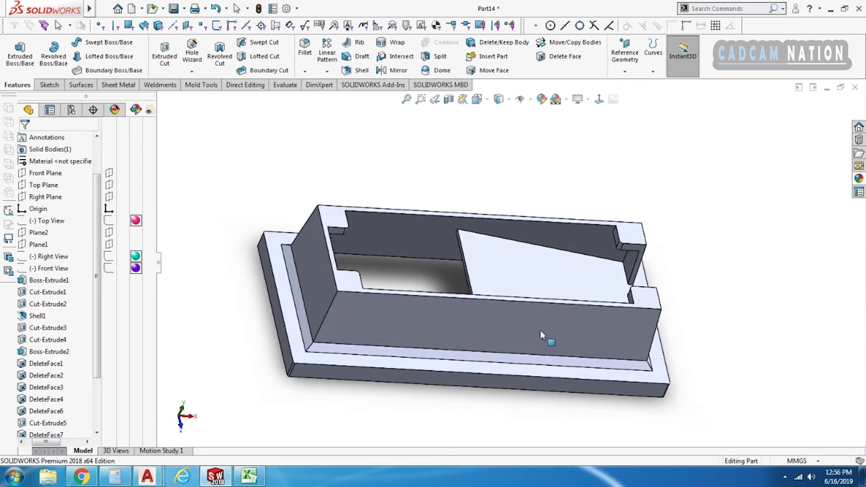